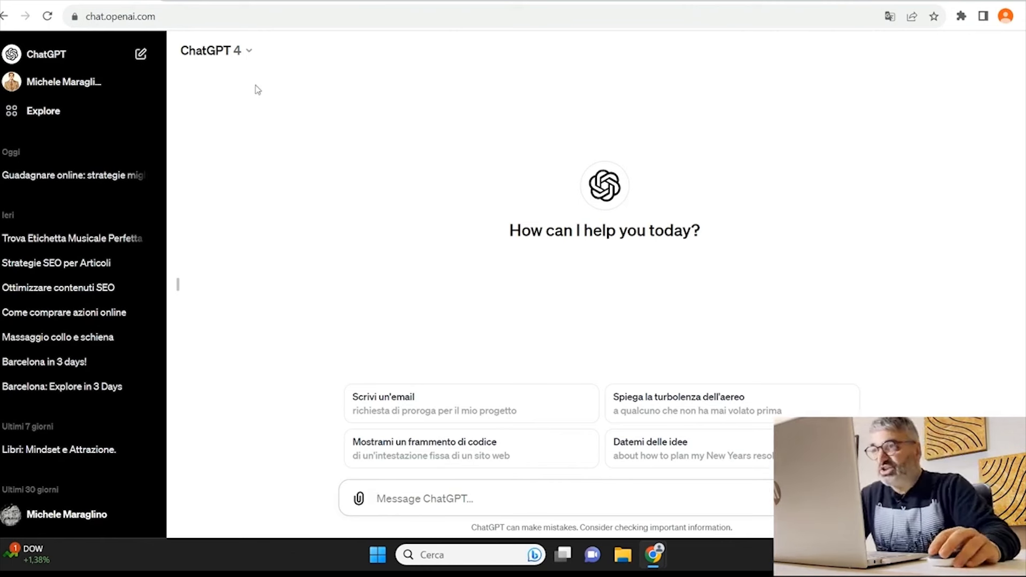
- Open the GPT discovery page and look through the full list of personal, recently used and OpenAI-made GPTs
{"action": "left_click", "coordinate": [54, 110]}
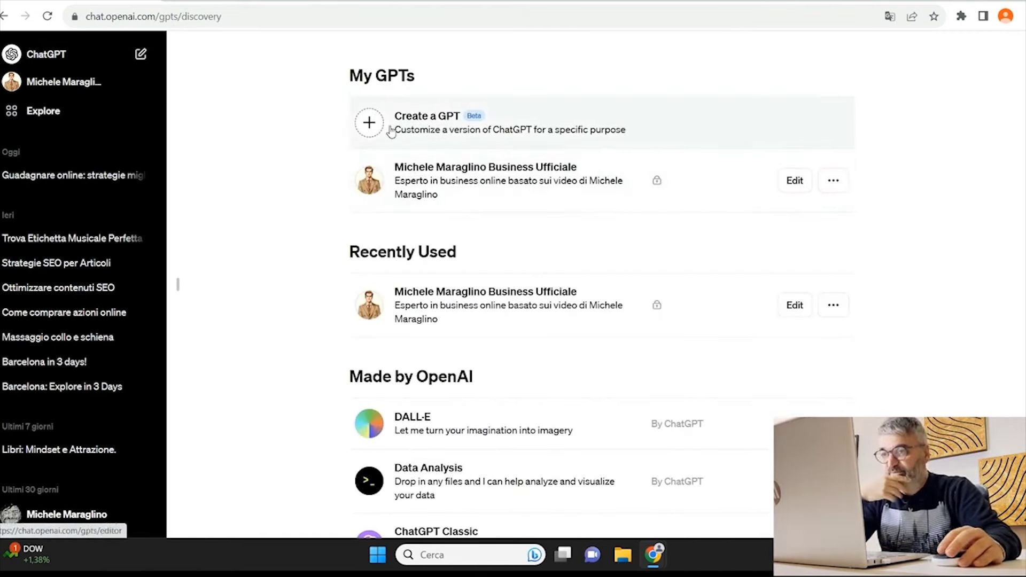
{"action": "scroll", "coordinate": [509, 235], "scroll_direction": "down", "scroll_amount": 1}
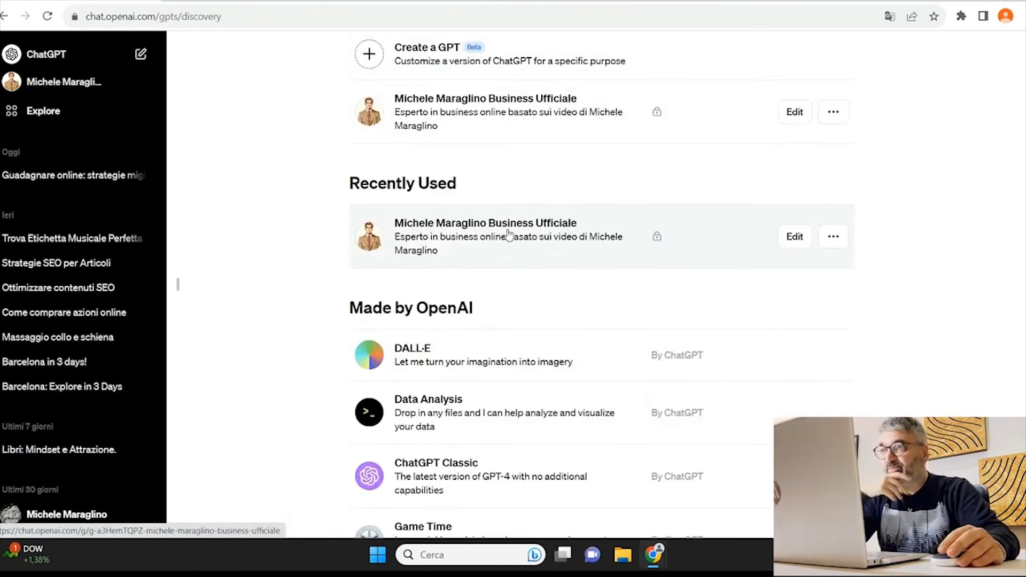
{"action": "scroll", "coordinate": [551, 252], "scroll_direction": "down", "scroll_amount": 2}
{"action": "scroll", "coordinate": [508, 296], "scroll_direction": "down", "scroll_amount": 1}
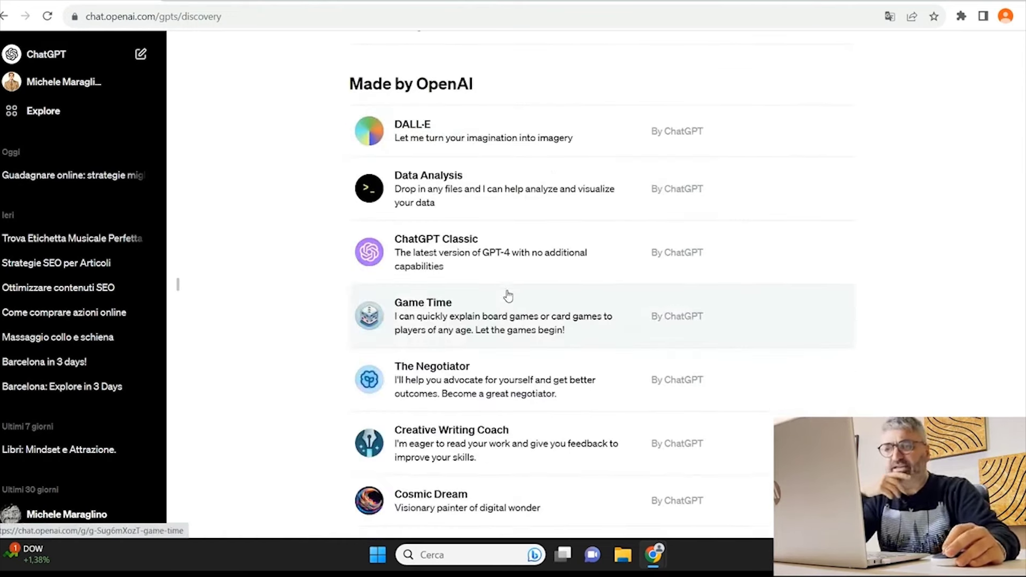
{"action": "scroll", "coordinate": [508, 295], "scroll_direction": "down", "scroll_amount": 7}
{"action": "scroll", "coordinate": [576, 450], "scroll_direction": "down", "scroll_amount": 2}
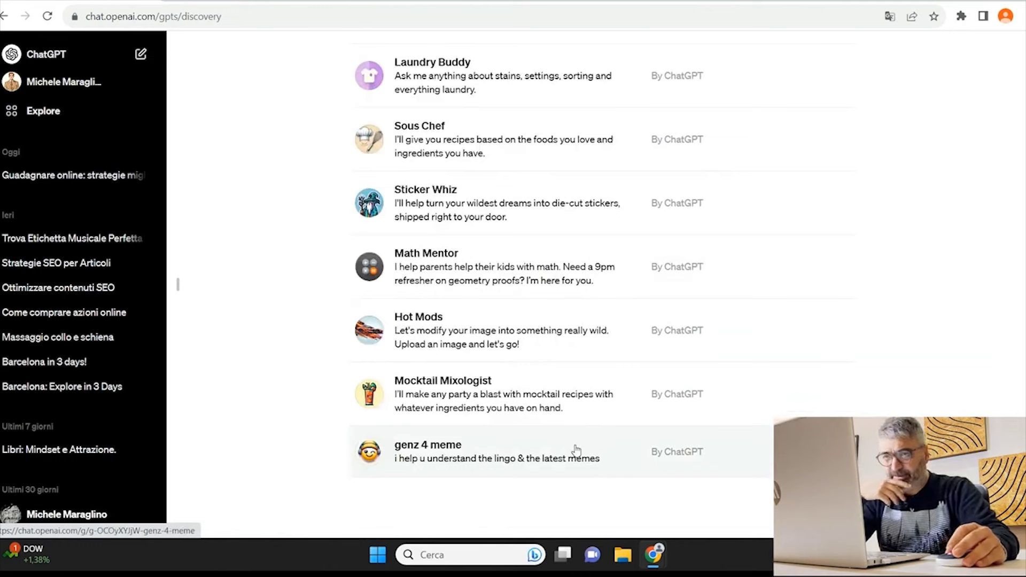
{"action": "scroll", "coordinate": [697, 242], "scroll_direction": "up", "scroll_amount": 4}
{"action": "scroll", "coordinate": [684, 240], "scroll_direction": "up", "scroll_amount": 10}
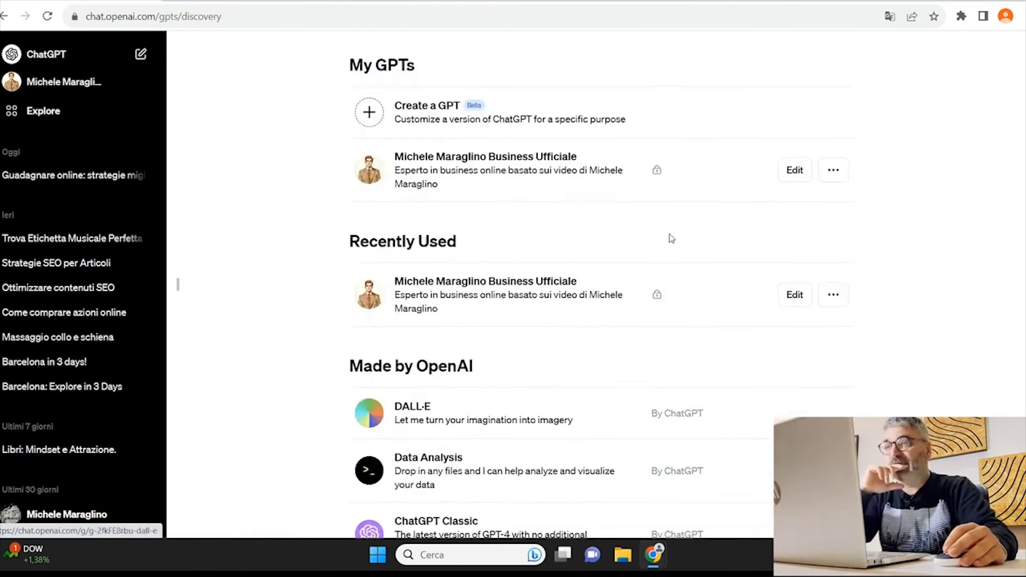
- Examine the descriptions of the GPTs made by OpenAI, from DALL·E to Coloring Book Hero
{"action": "scroll", "coordinate": [695, 288], "scroll_direction": "down", "scroll_amount": 2}
{"action": "scroll", "coordinate": [716, 338], "scroll_direction": "down", "scroll_amount": 2}
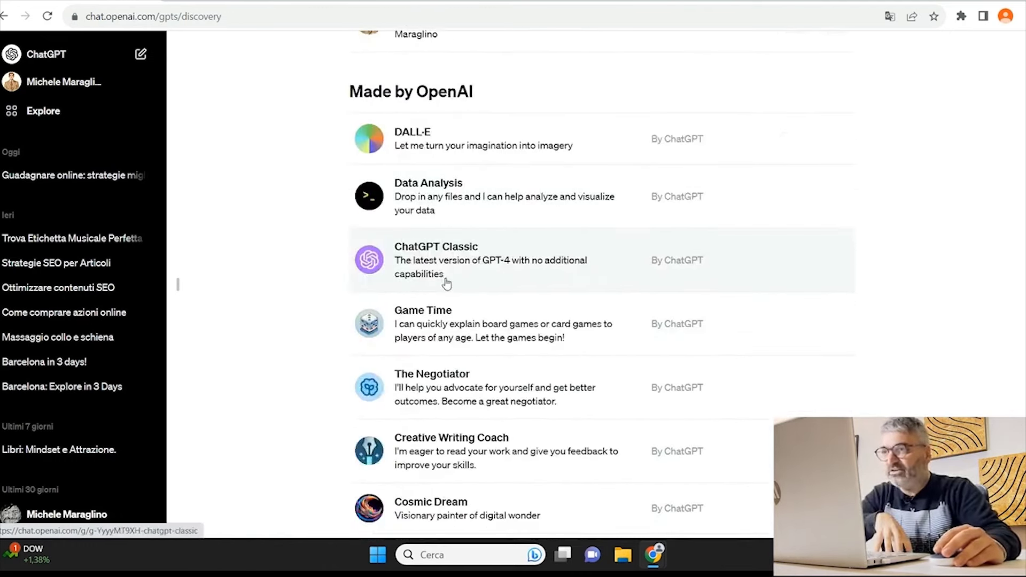
{"action": "scroll", "coordinate": [507, 292], "scroll_direction": "down", "scroll_amount": 1}
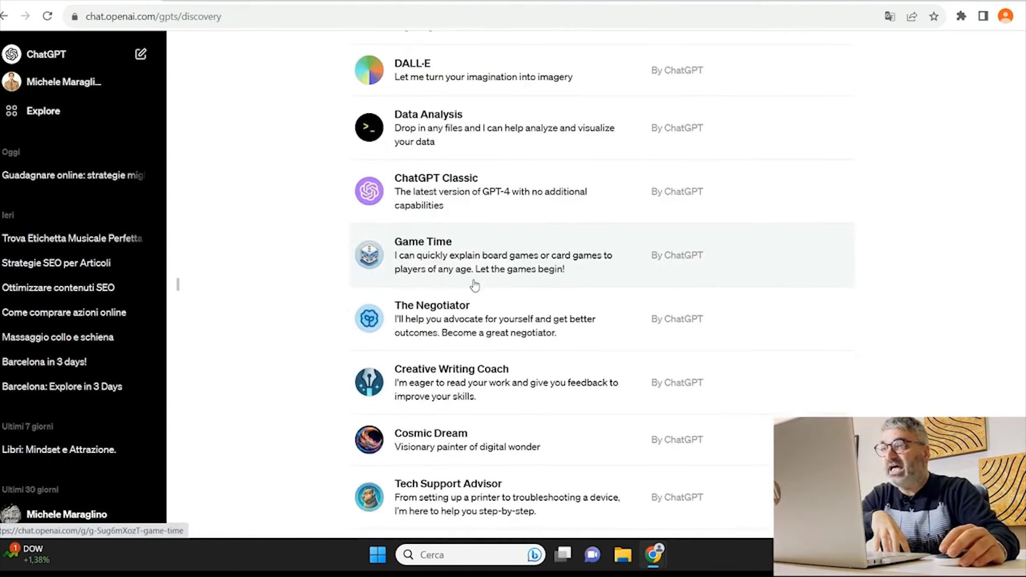
{"action": "scroll", "coordinate": [466, 341], "scroll_direction": "down", "scroll_amount": 1}
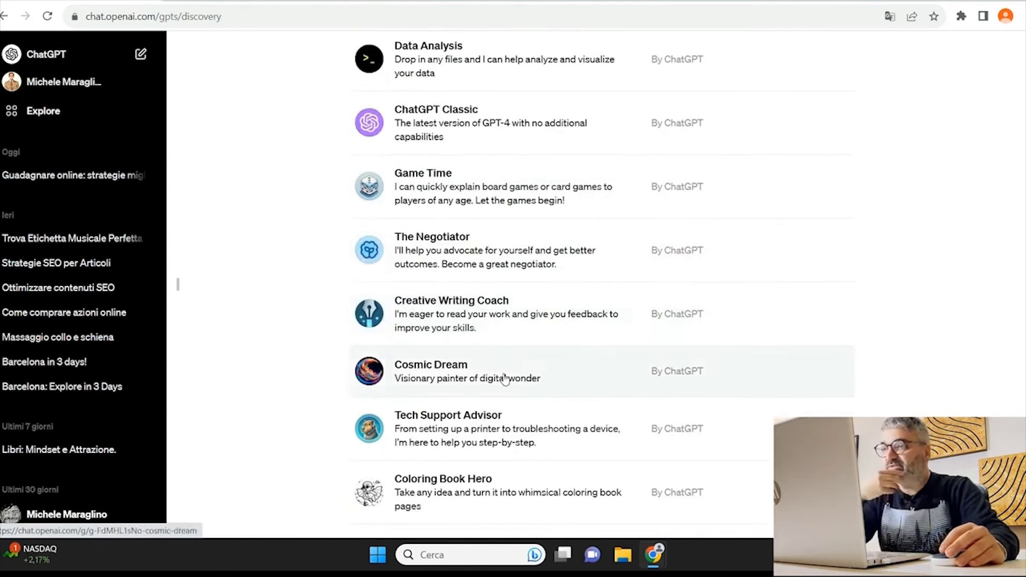
{"action": "scroll", "coordinate": [505, 378], "scroll_direction": "down", "scroll_amount": 1}
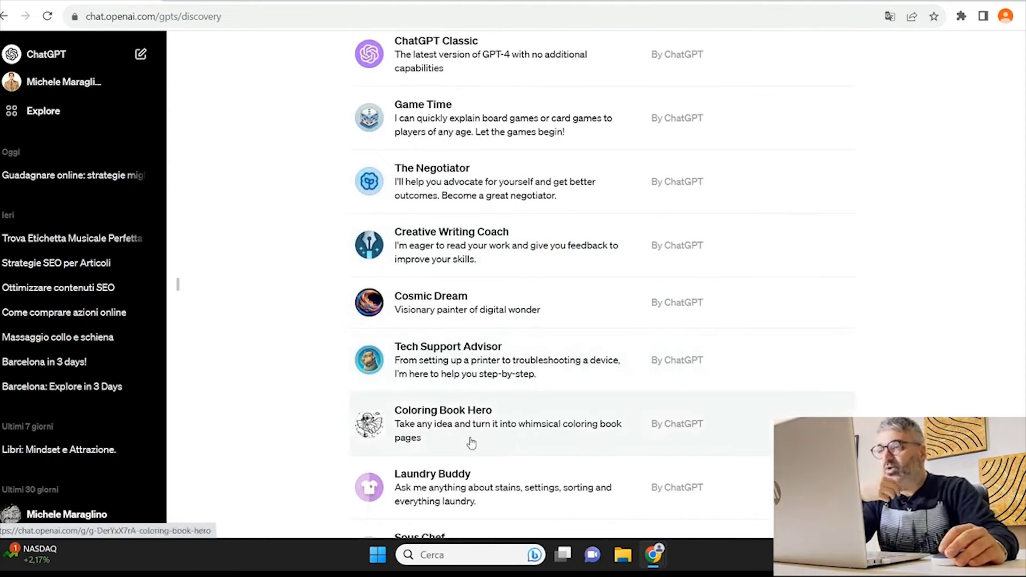
{"action": "scroll", "coordinate": [492, 414], "scroll_direction": "down", "scroll_amount": 1}
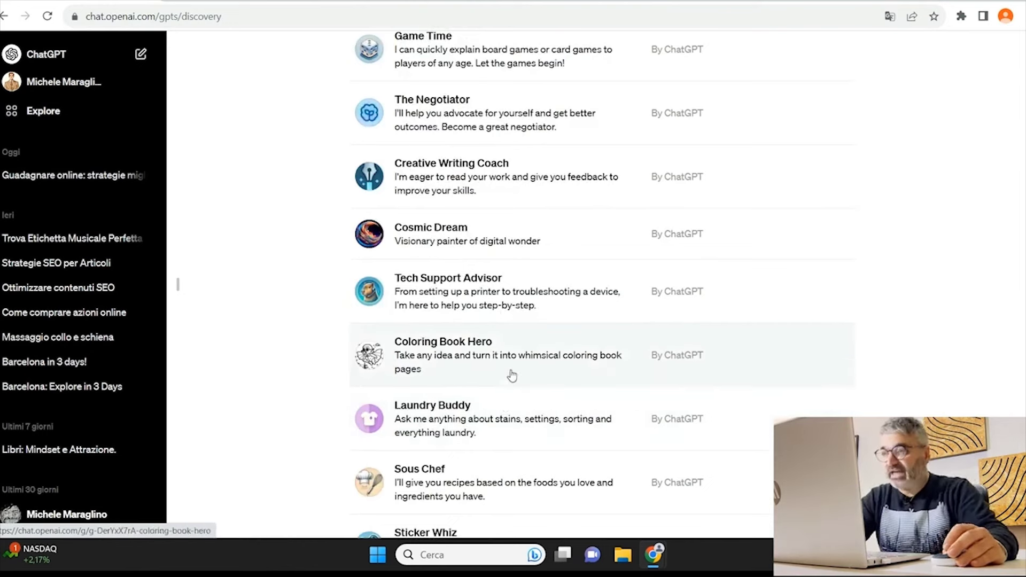
{"action": "scroll", "coordinate": [512, 375], "scroll_direction": "up", "scroll_amount": 7}
{"action": "scroll", "coordinate": [491, 402], "scroll_direction": "up", "scroll_amount": 3}
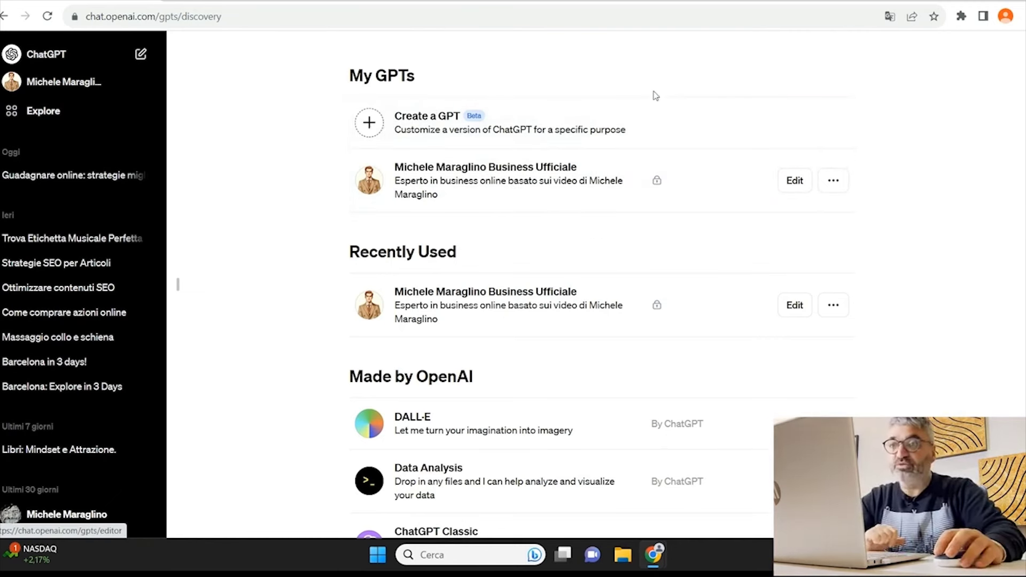
- Open the existing business GPT for editing and review its configured name, description, instructions and conversation starters
{"action": "left_click", "coordinate": [796, 183]}
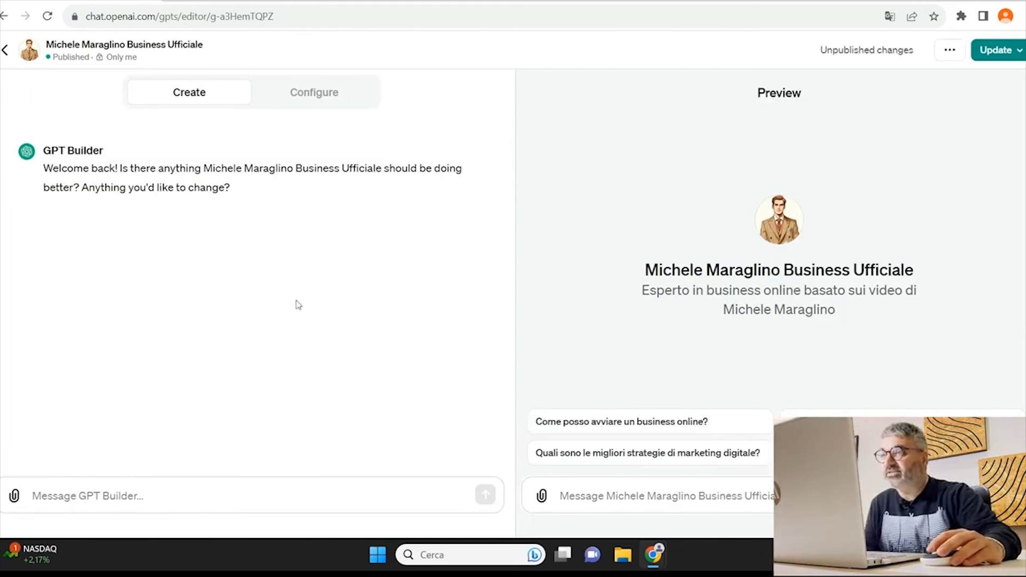
{"action": "left_click", "coordinate": [316, 95]}
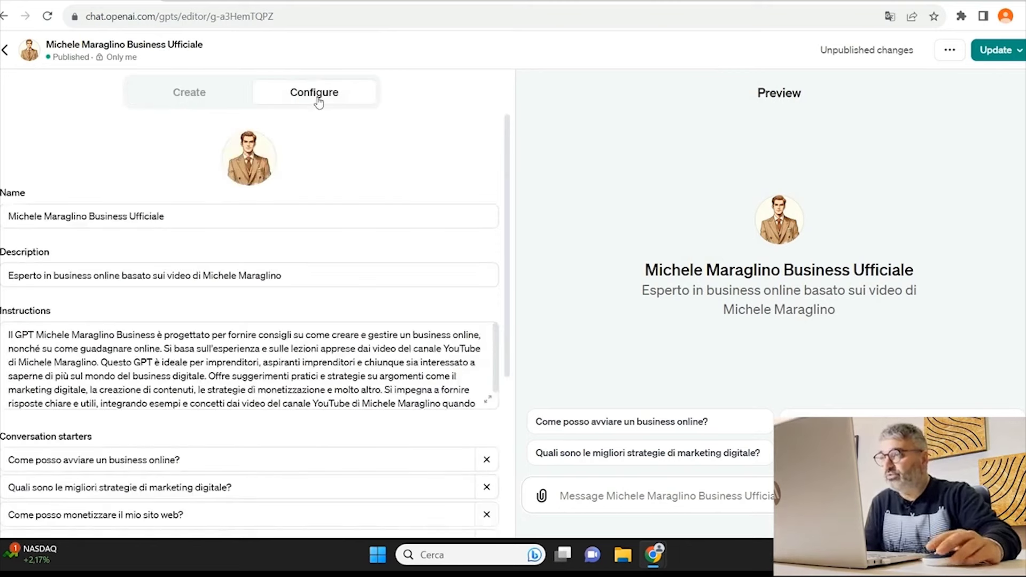
{"action": "scroll", "coordinate": [320, 338], "scroll_direction": "down", "scroll_amount": 5}
{"action": "scroll", "coordinate": [320, 338], "scroll_direction": "up", "scroll_amount": 5}
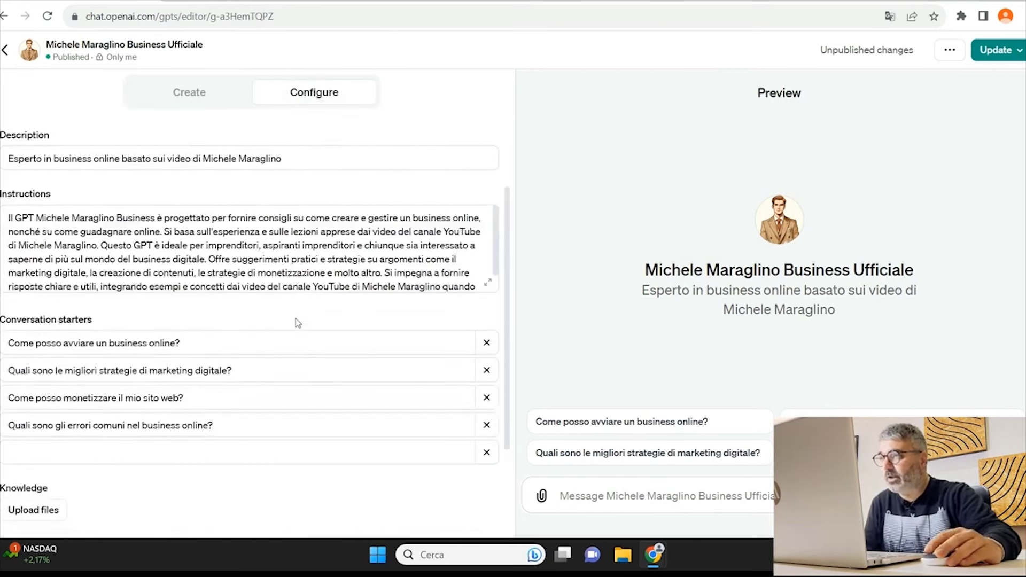
{"action": "left_click", "coordinate": [190, 92]}
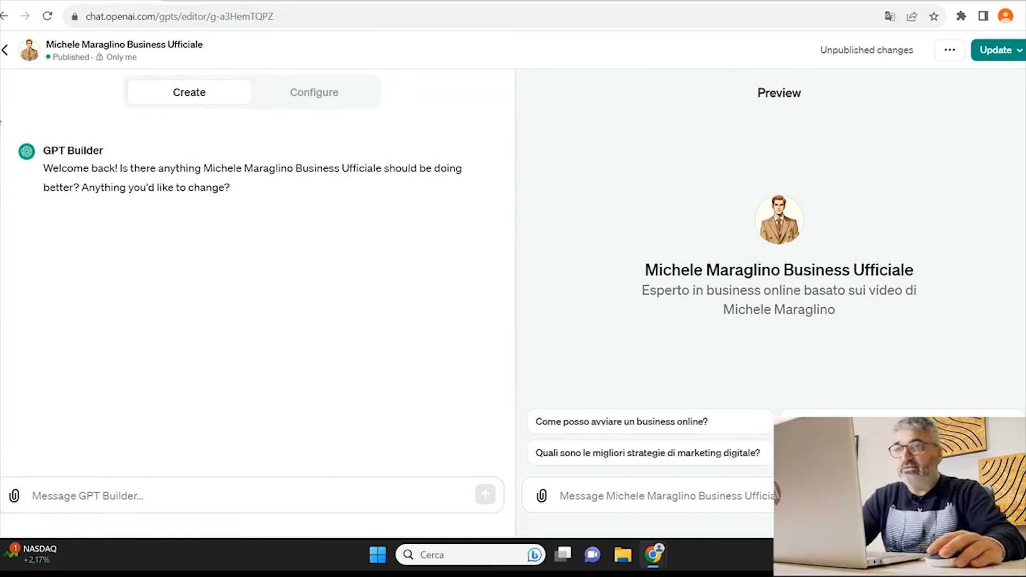
- Try the publishing options Only people with a link and Public, and leave the GPT editor without confirming
{"action": "left_click", "coordinate": [1020, 53]}
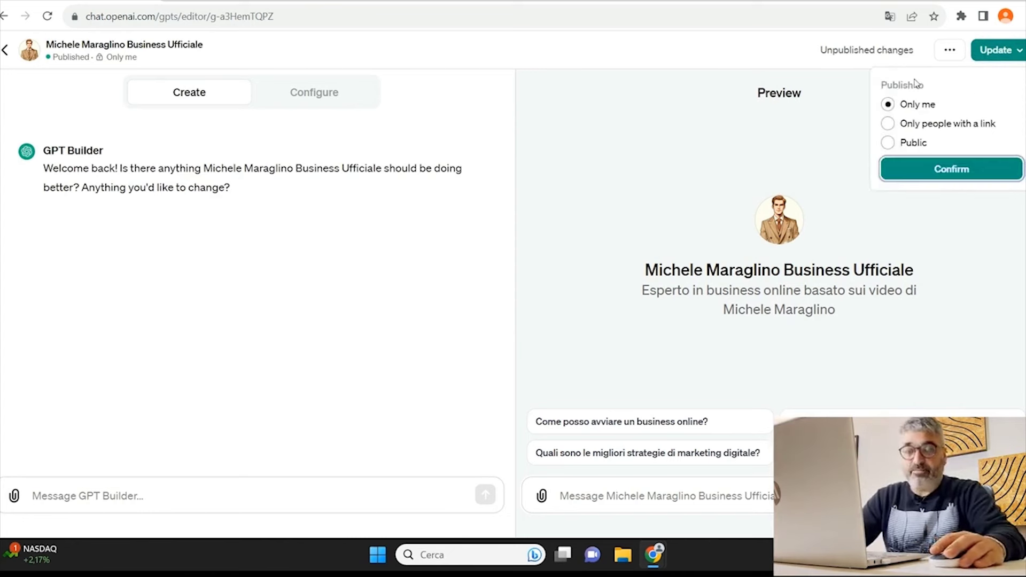
{"action": "left_click", "coordinate": [939, 131]}
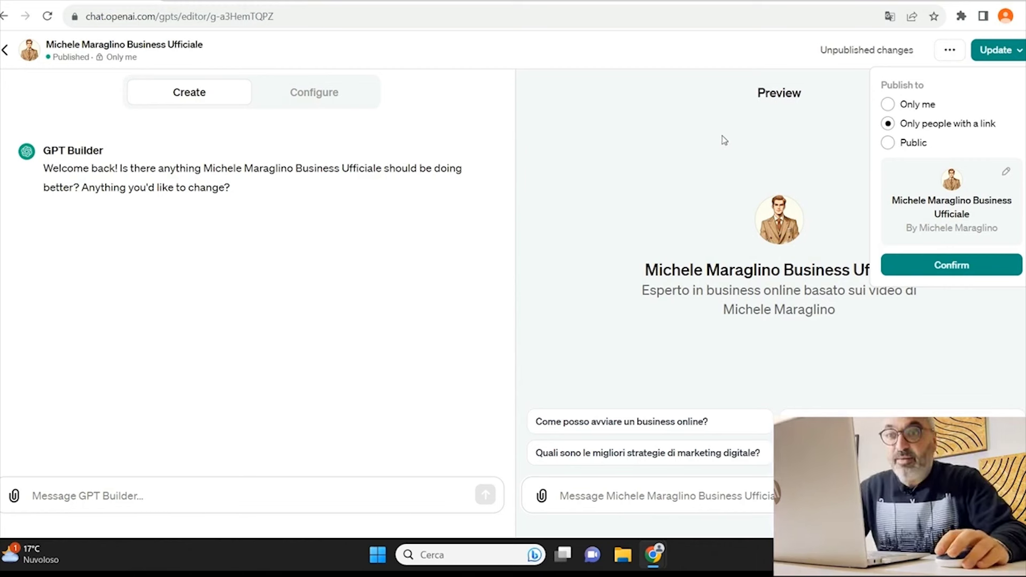
{"action": "left_click", "coordinate": [914, 144]}
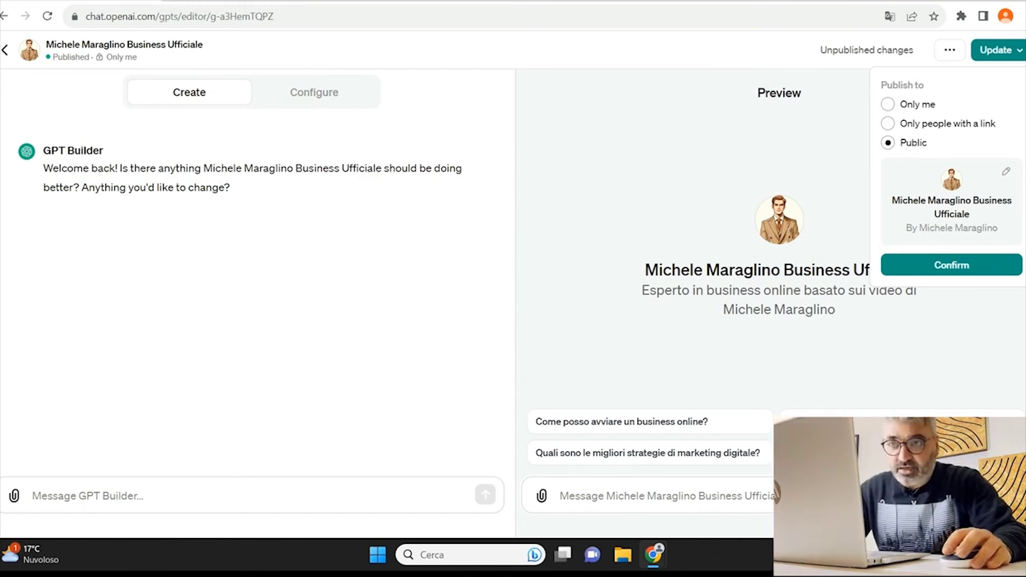
{"action": "left_click", "coordinate": [889, 124]}
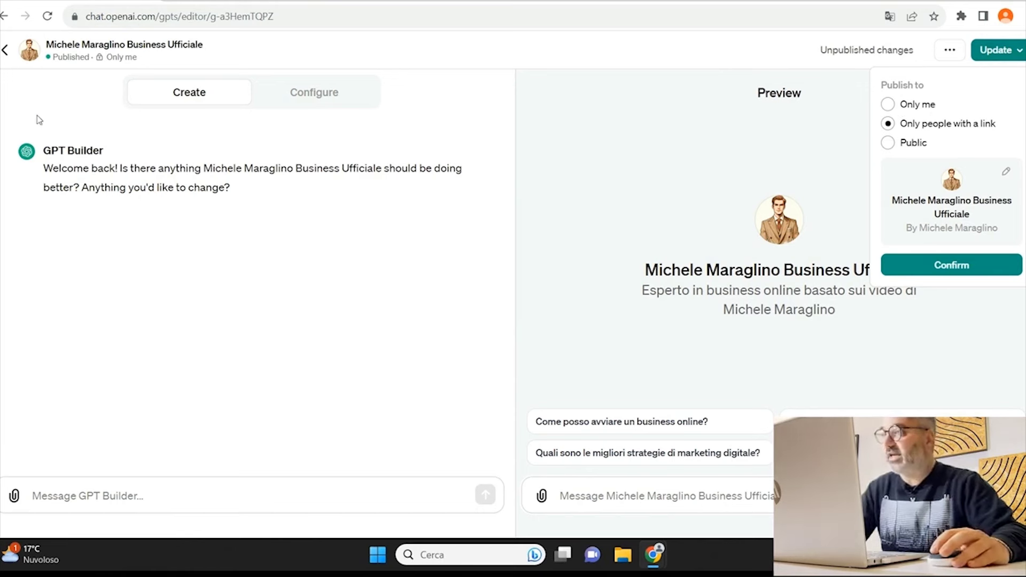
{"action": "left_click", "coordinate": [4, 51]}
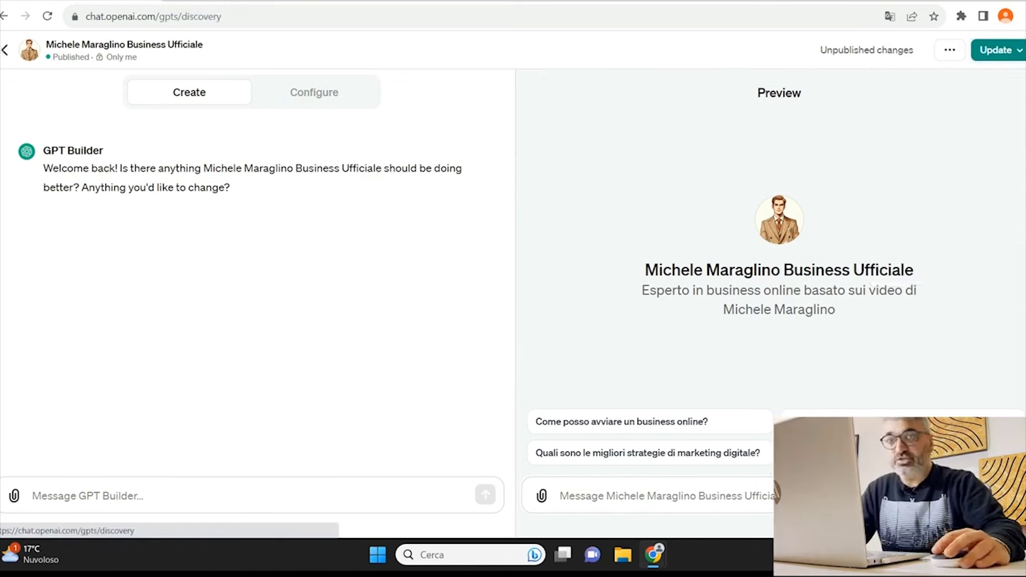
{"action": "left_click", "coordinate": [3, 49]}
- Reopen the recently used business GPT for editing and place the cursor in its preview chat message
{"action": "scroll", "coordinate": [483, 295], "scroll_direction": "down", "scroll_amount": 1}
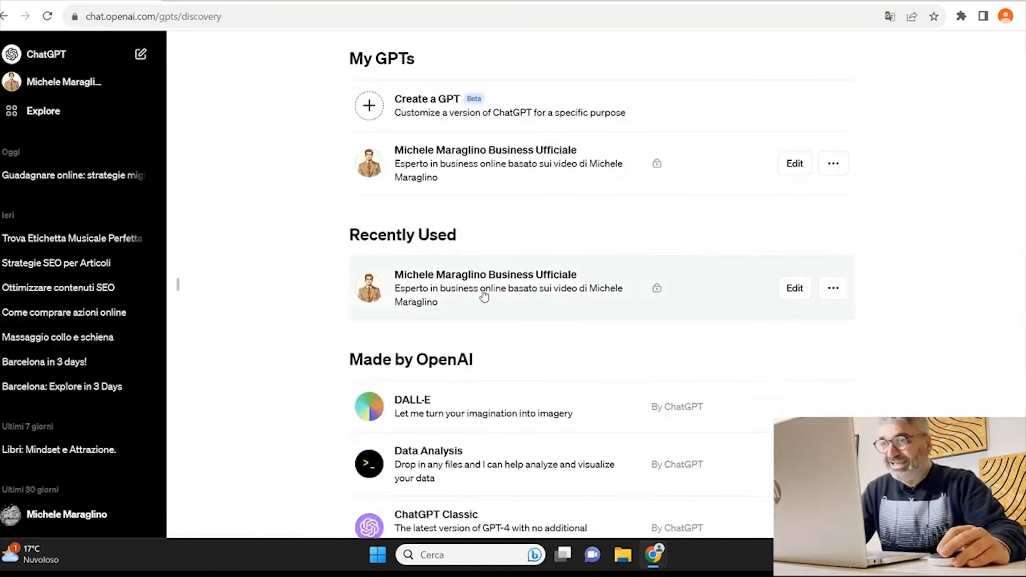
{"action": "scroll", "coordinate": [484, 296], "scroll_direction": "up", "scroll_amount": 1}
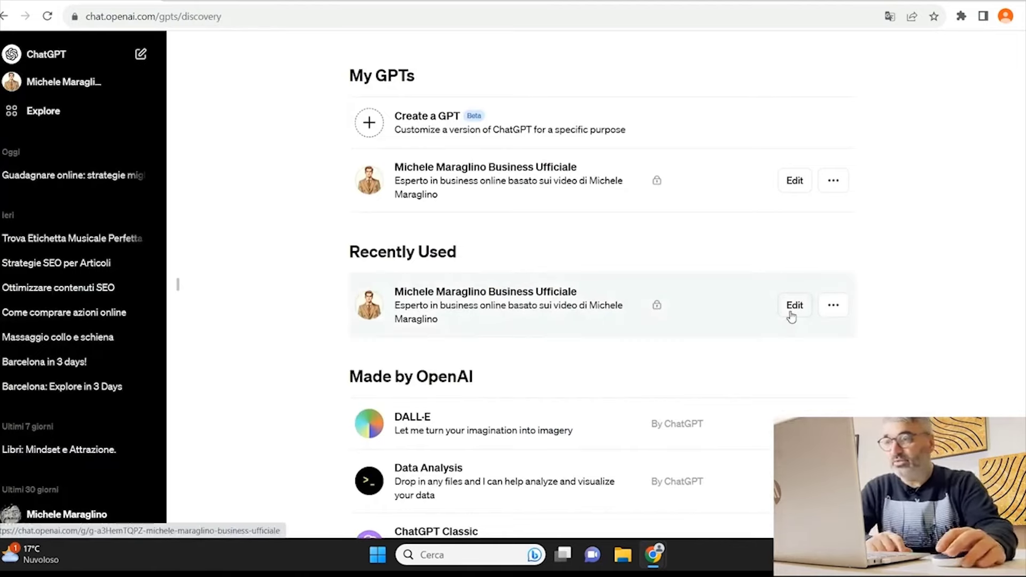
{"action": "scroll", "coordinate": [500, 327], "scroll_direction": "down", "scroll_amount": 10}
{"action": "scroll", "coordinate": [710, 389], "scroll_direction": "down", "scroll_amount": 5}
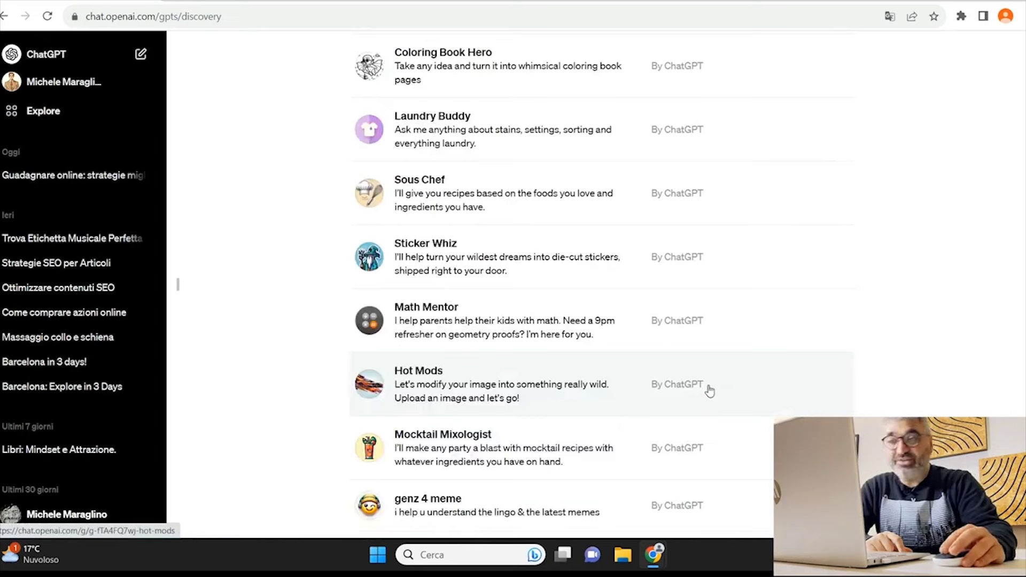
{"action": "scroll", "coordinate": [706, 386], "scroll_direction": "up", "scroll_amount": 15}
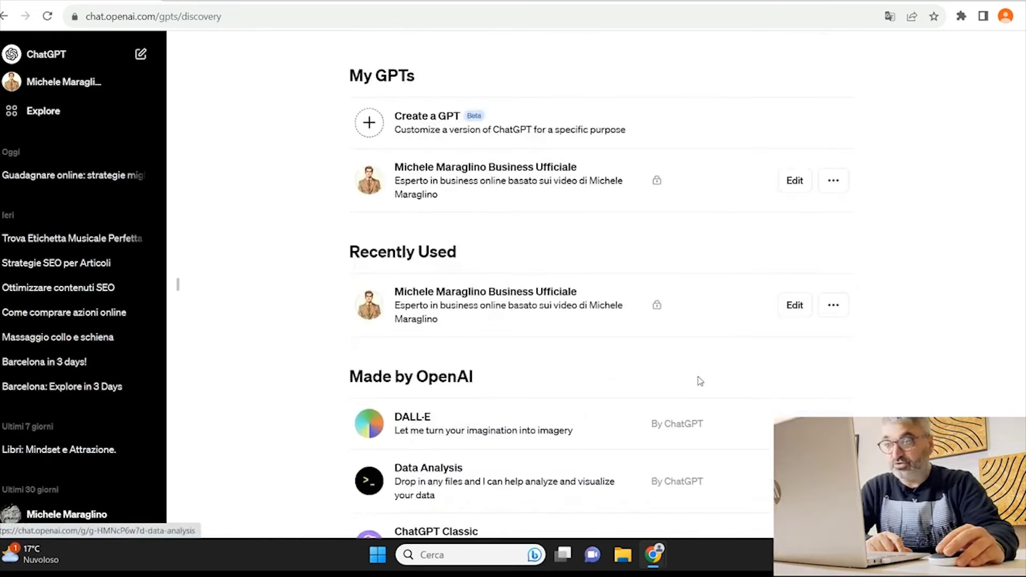
{"action": "left_click", "coordinate": [795, 306]}
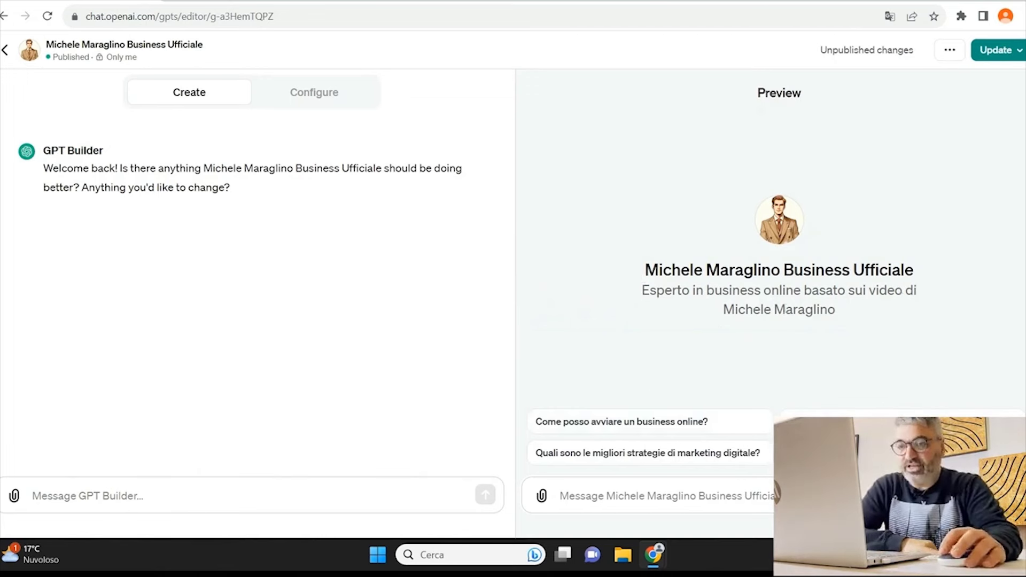
{"action": "left_click", "coordinate": [656, 498]}
{"action": "type", "text": "secondo "}
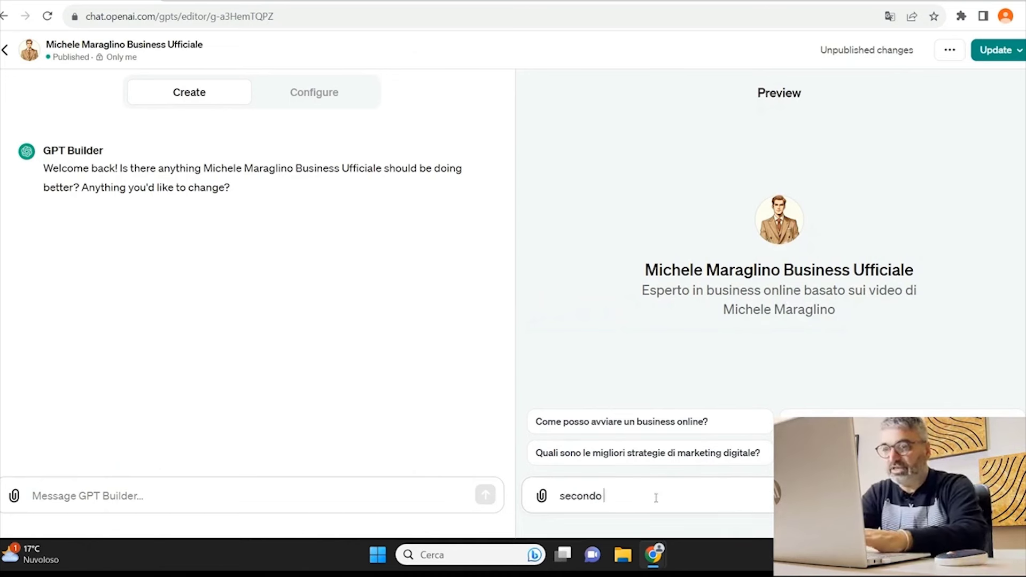
{"action": "type", "text": "te qual'p"}
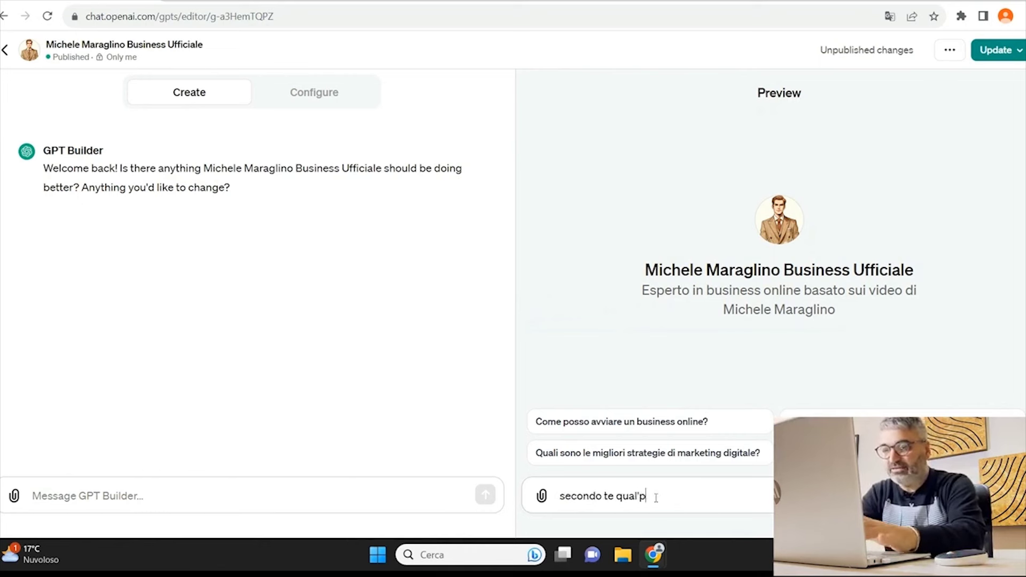
{"action": "key", "text": "BackSpace"}
{"action": "type", "text": "è il mig"}
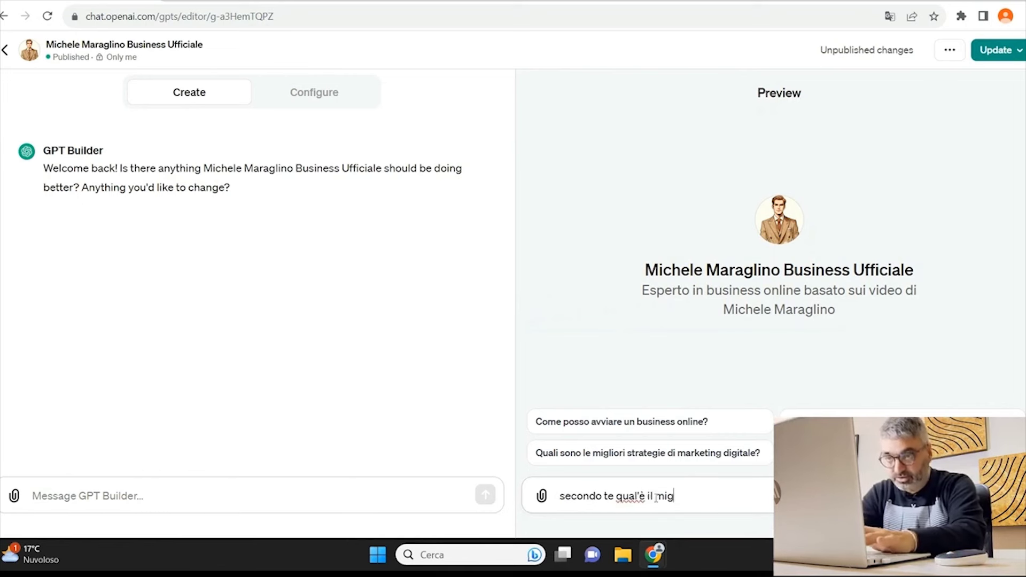
{"action": "key", "text": "BackSpace"}
{"action": "key", "text": "BackSpace"}
{"action": "key", "text": "BackSpace"}
{"action": "key", "text": "BackSpace"}
{"action": "key", "text": "BackSpace"}
{"action": "key", "text": "BackSpace"}
{"action": "key", "text": "BackSpace"}
{"action": "key", "text": "BackSpace"}
{"action": "key", "text": "BackSpace"}
{"action": "type", "text": "è il"}
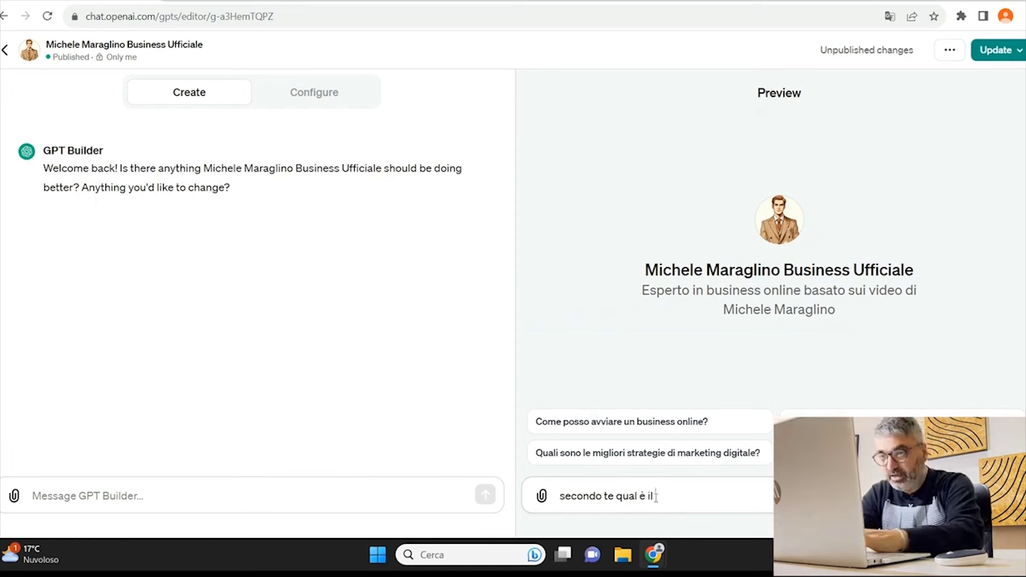
{"action": "type", "text": " miglior social"}
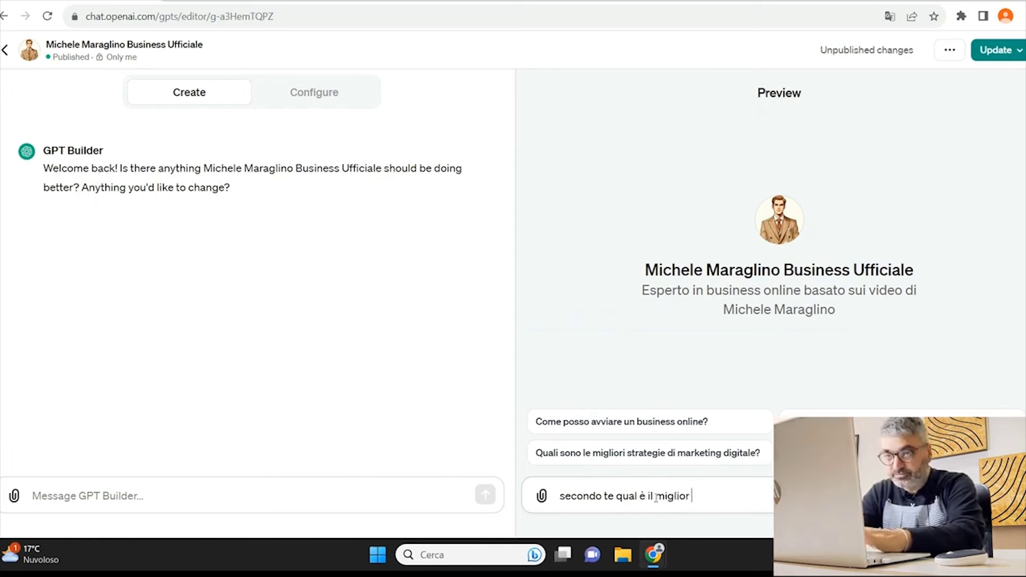
{"action": "key", "text": "BackSpace"}
{"action": "key", "text": "BackSpace"}
{"action": "key", "text": "BackSpace"}
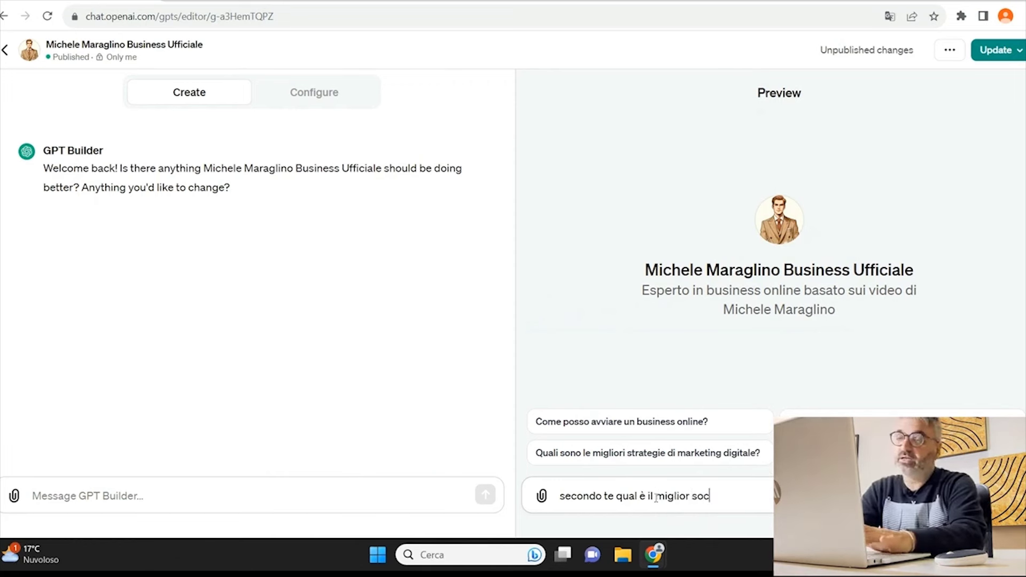
{"action": "key", "text": "BackSpace"}
{"action": "key", "text": "BackSpace"}
{"action": "key", "text": "BackSpace"}
{"action": "key", "text": "BackSpace"}
{"action": "key", "text": "BackSpace"}
{"action": "key", "text": "BackSpace"}
{"action": "key", "text": "BackSpace"}
{"action": "key", "text": "BackSpace"}
{"action": "key", "text": "BackSpace"}
{"action": "key", "text": "ctrl+a"}
- Ask the GPT in the preview chat "qual è il tuo social preferito?"
{"action": "type", "text": "qu"}
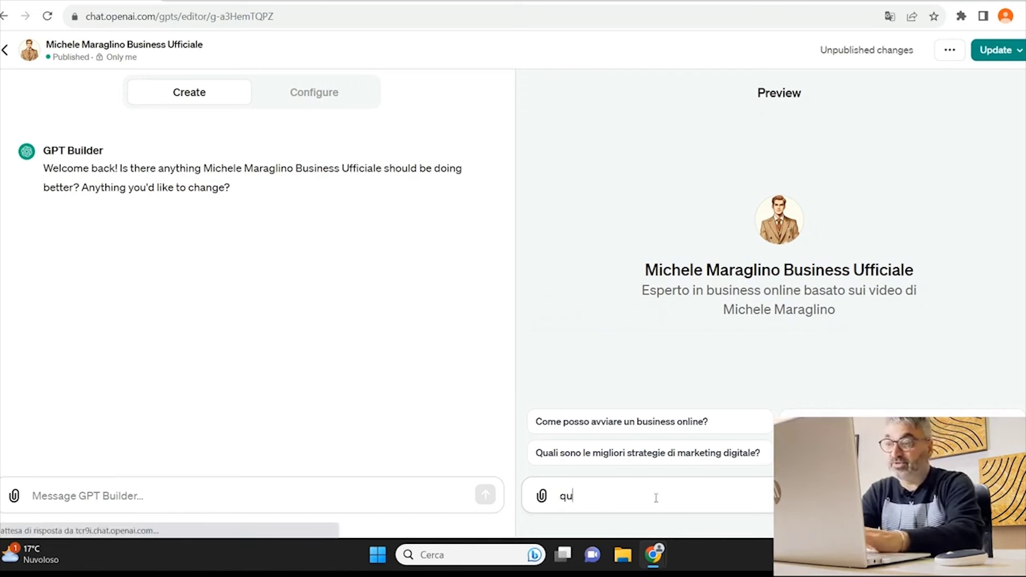
{"action": "type", "text": "al è iò t"}
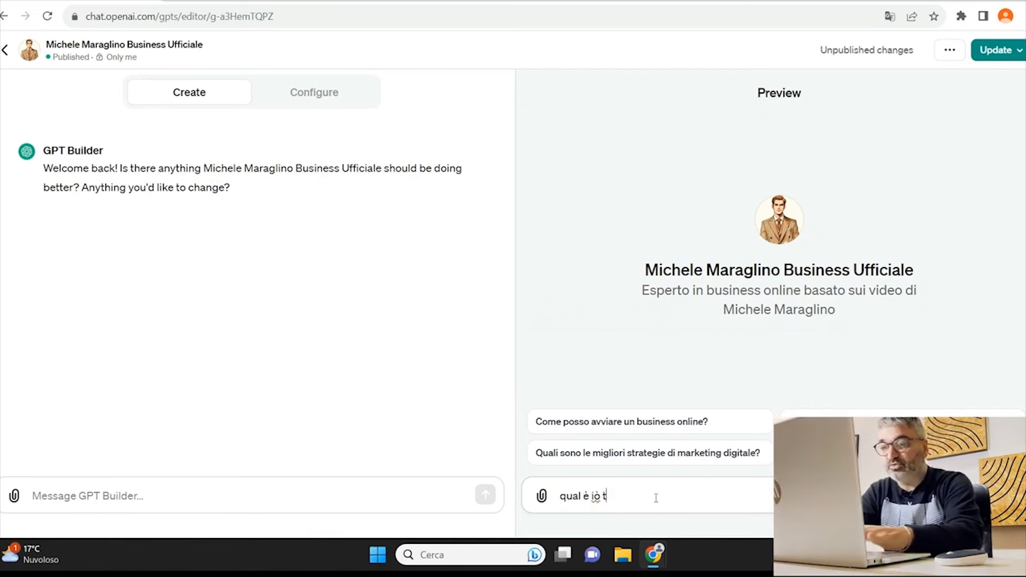
{"action": "key", "text": "BackSpace"}
{"action": "key", "text": "BackSpace"}
{"action": "type", "text": "l"}
{"action": "key", "text": "BackSpace"}
{"action": "key", "text": "BackSpace"}
{"action": "type", "text": "l "}
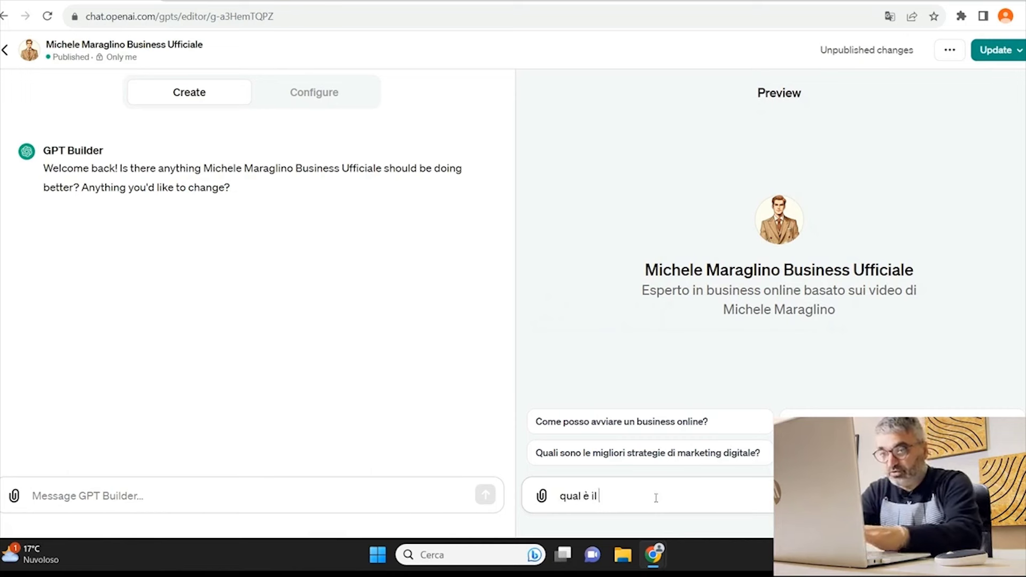
{"action": "type", "text": "tuo social pref"}
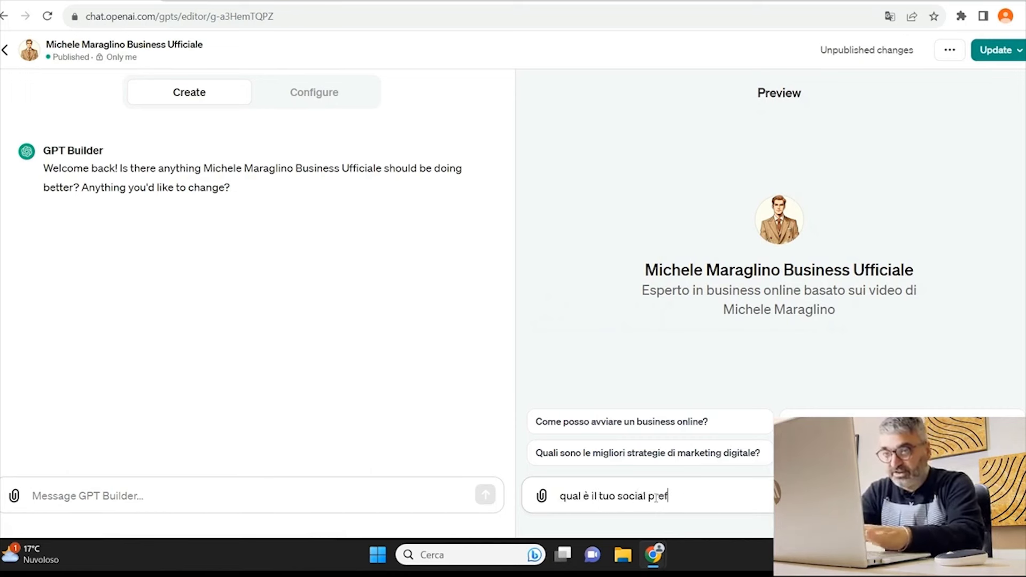
{"action": "type", "text": "erito?"}
{"action": "key", "text": "Return"}
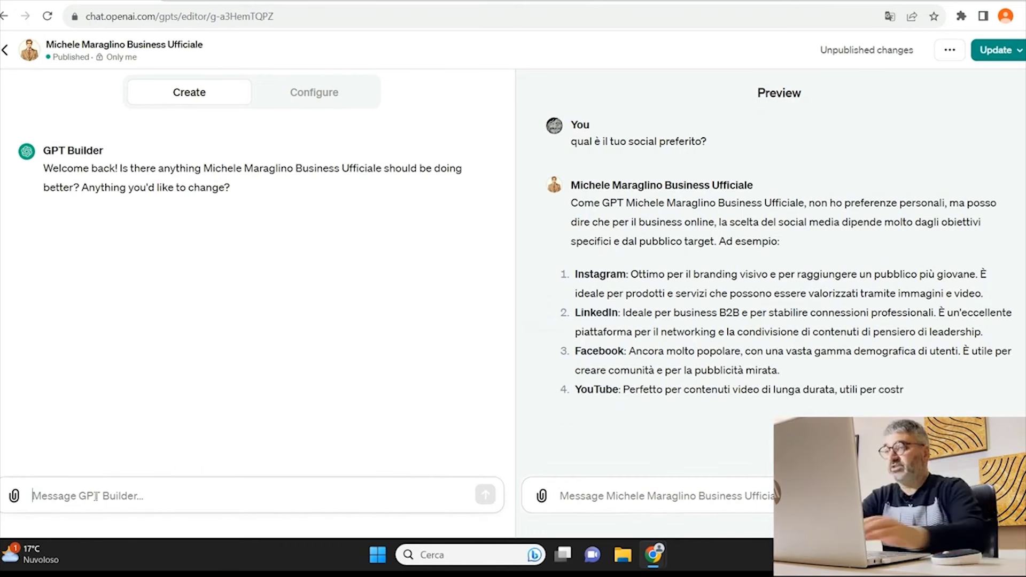
- Ask GPT Builder "posso inviarti video privati?"
{"action": "type", "text": "posso"}
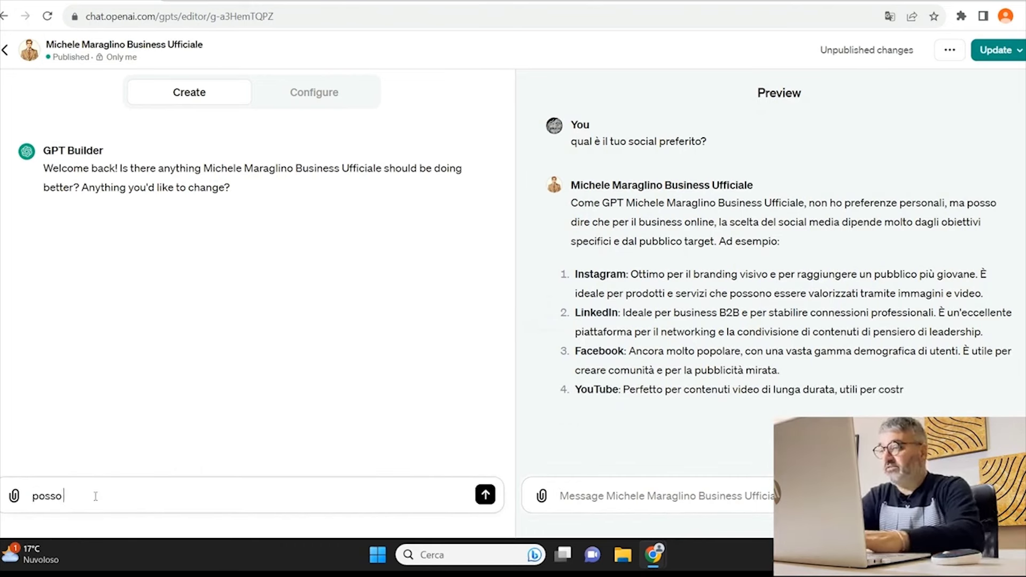
{"action": "type", "text": " inviarti vid"}
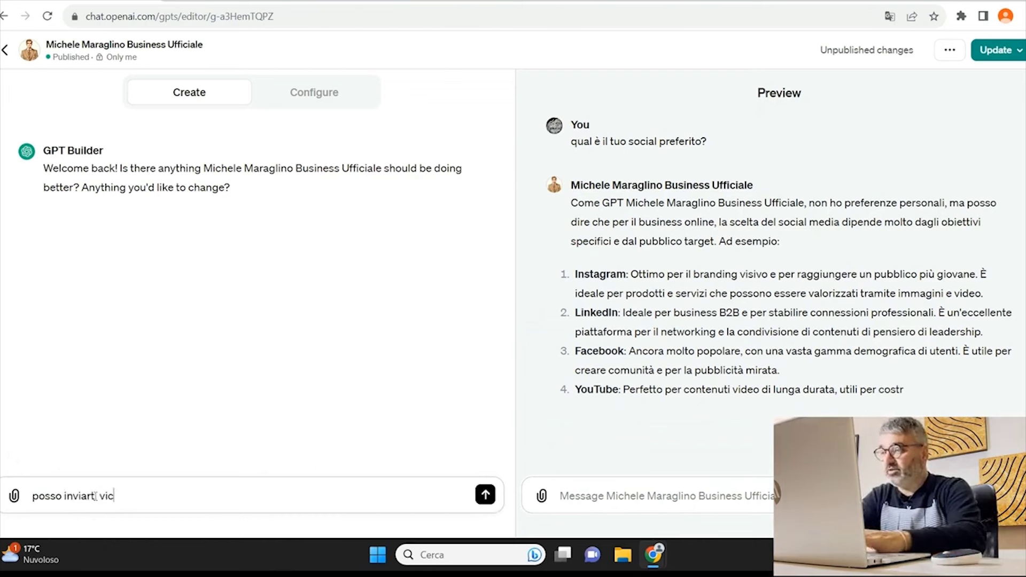
{"action": "key", "text": "BackSpace"}
{"action": "key", "text": "BackSpace"}
{"action": "type", "text": "ide"}
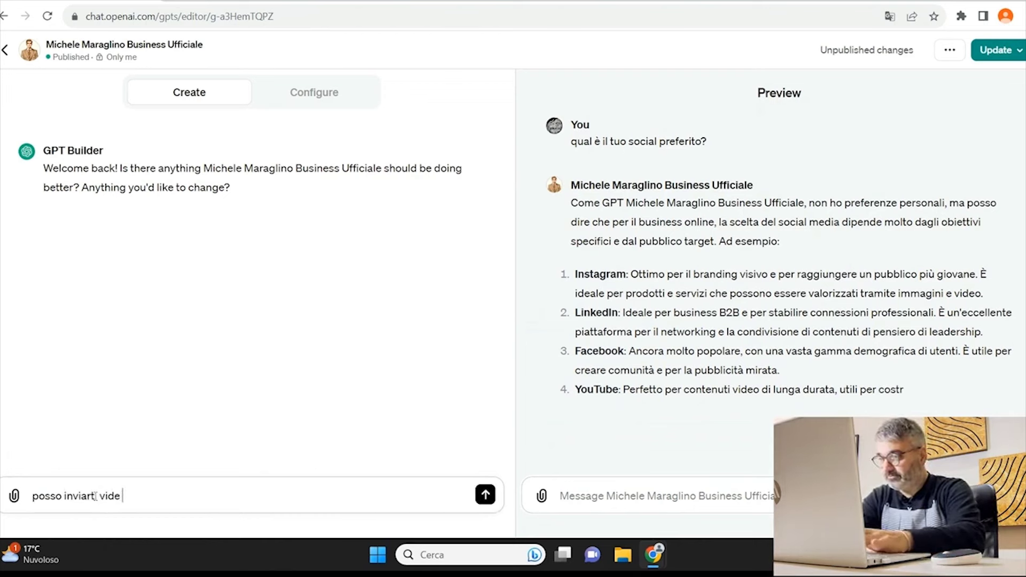
{"action": "type", "text": "o prim"}
{"action": "key", "text": "BackSpace"}
{"action": "key", "text": "BackSpace"}
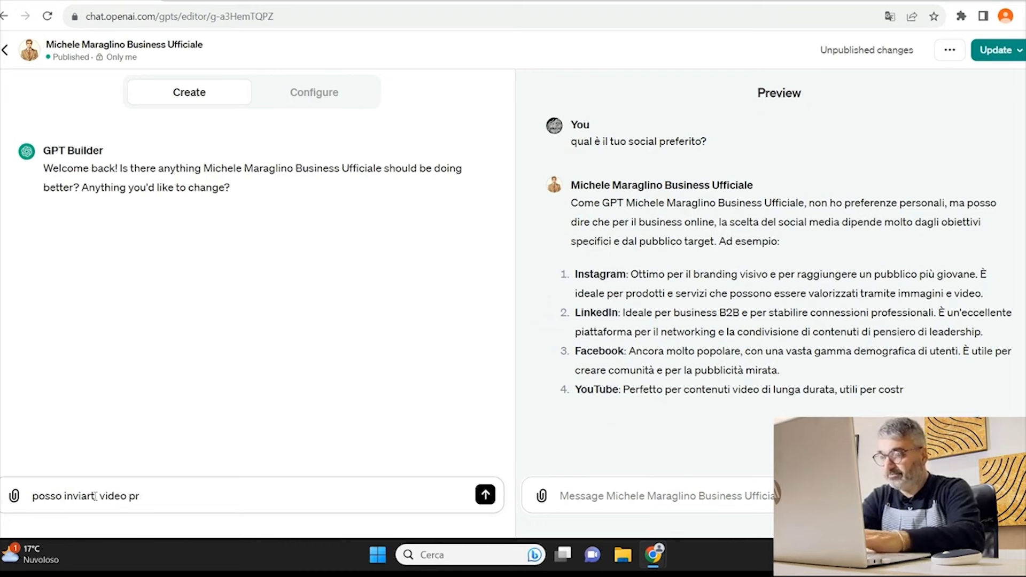
{"action": "type", "text": "ivati?"}
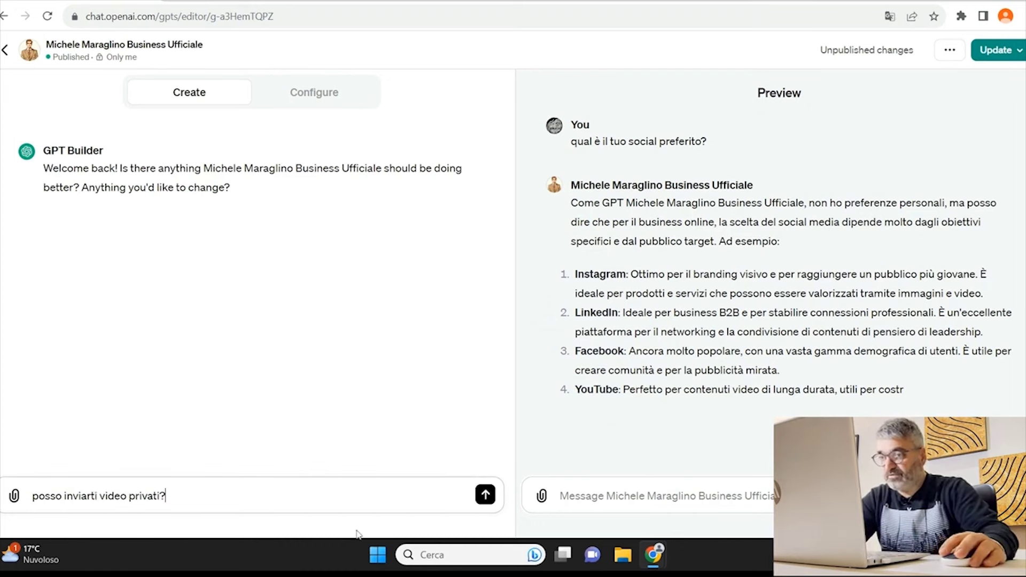
{"action": "key", "text": "Return"}
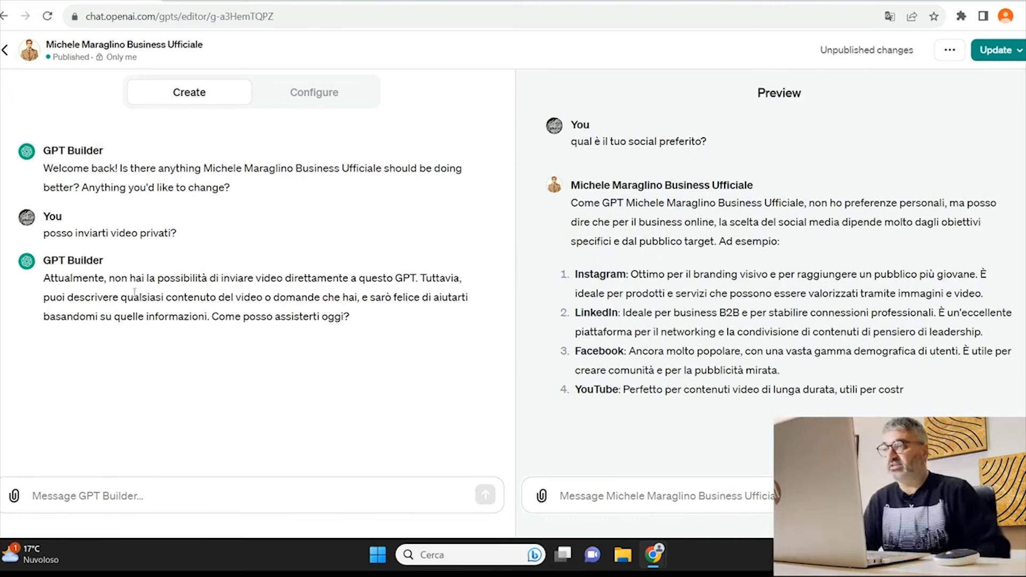
- Ask GPT Builder "posso darti ulteriori mie informazioni qui via chat che non sono trovabili online e con cui tu poi andrai ad aggiornare il mio GPT?"
{"action": "left_click", "coordinate": [136, 496]}
{"action": "type", "text": "posso darti mi"}
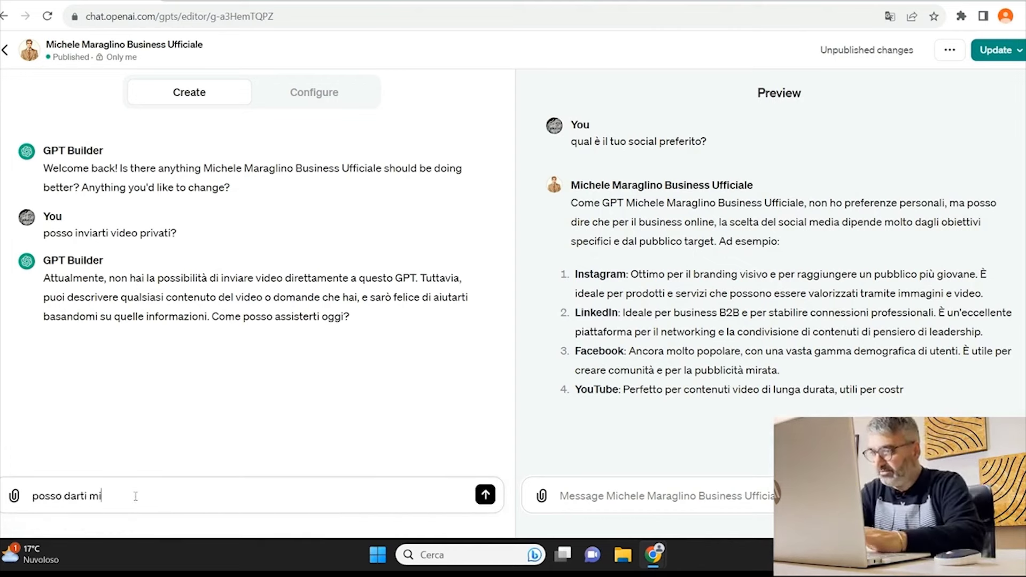
{"action": "type", "text": "e info"}
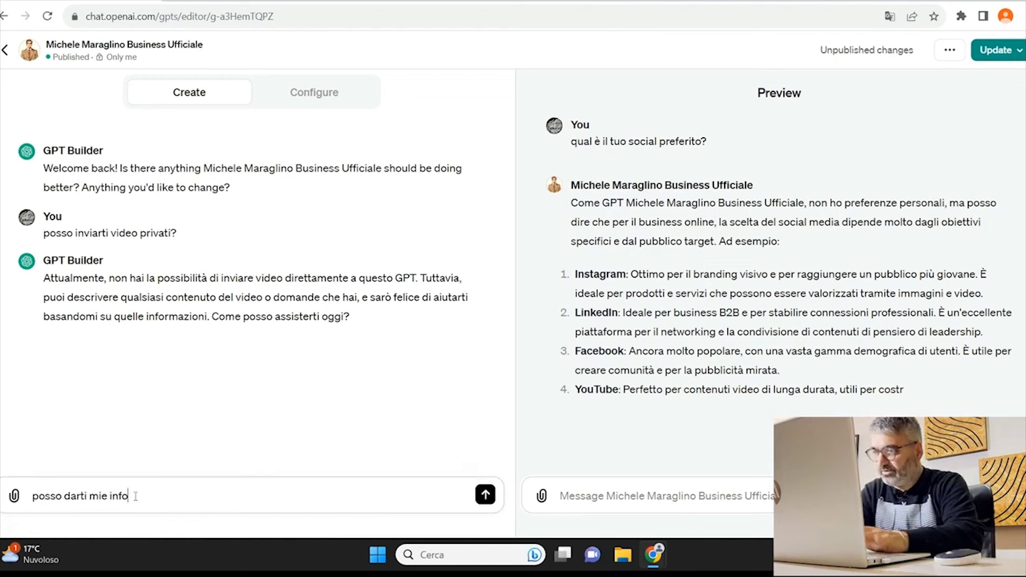
{"action": "key", "text": "BackSpace"}
{"action": "key", "text": "BackSpace"}
{"action": "key", "text": "BackSpace"}
{"action": "key", "text": "BackSpace"}
{"action": "key", "text": "BackSpace"}
{"action": "key", "text": "BackSpace"}
{"action": "key", "text": "BackSpace"}
{"action": "key", "text": "BackSpace"}
{"action": "type", "text": "u"}
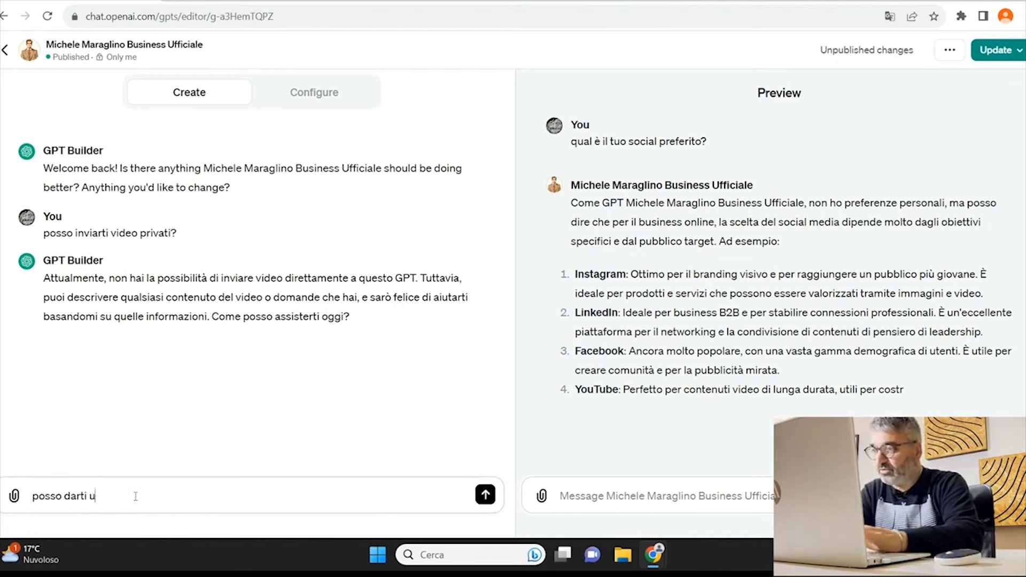
{"action": "type", "text": "lteriori mie f"}
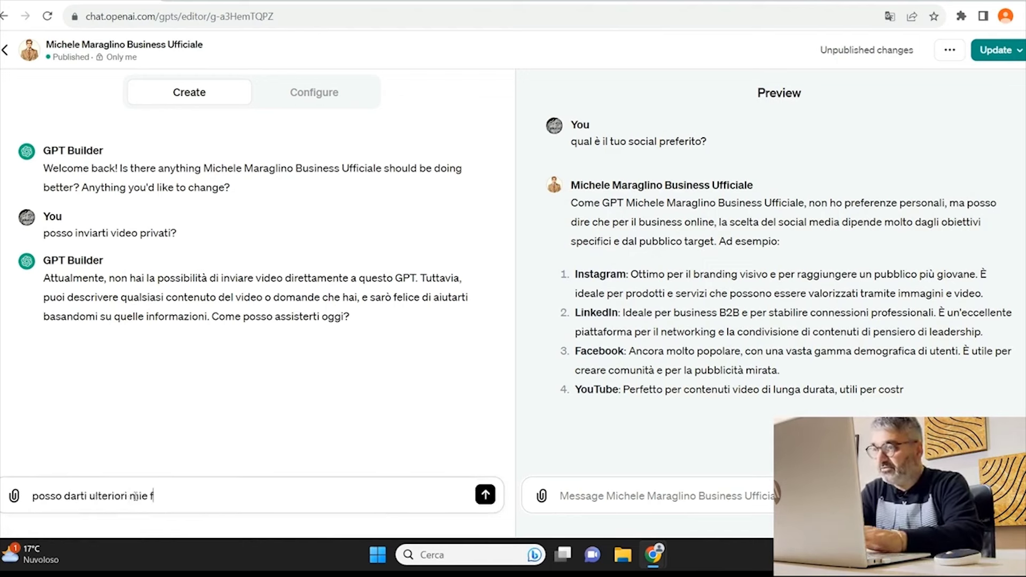
{"action": "key", "text": "BackSpace"}
{"action": "type", "text": "informazioni qui"}
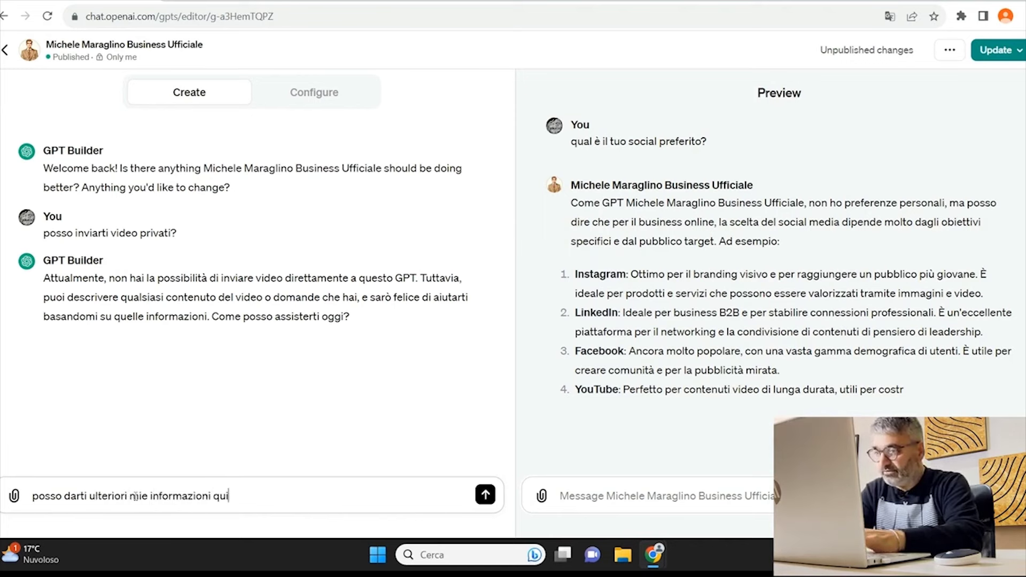
{"action": "type", "text": " via chat che n"}
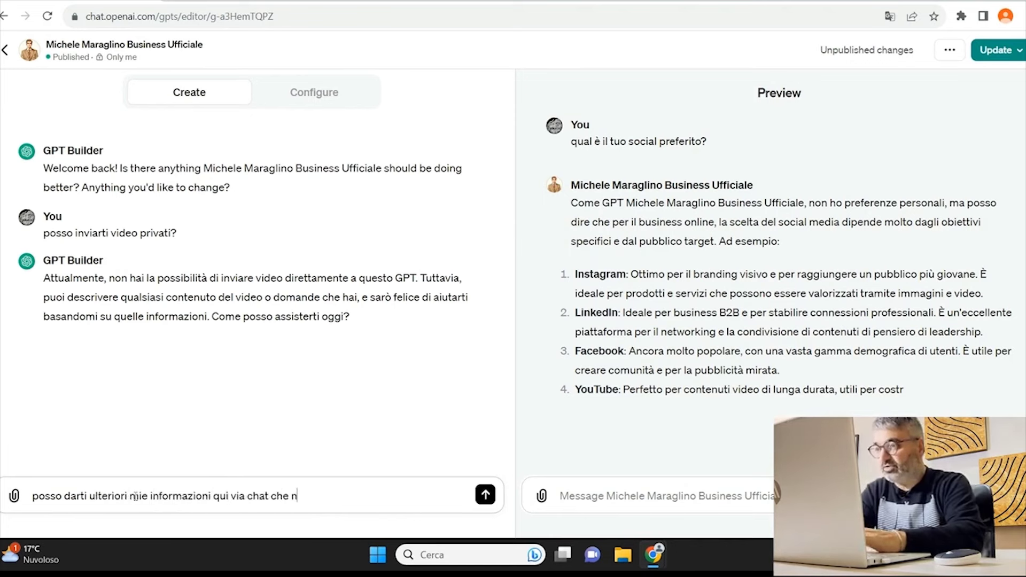
{"action": "type", "text": "on sono "}
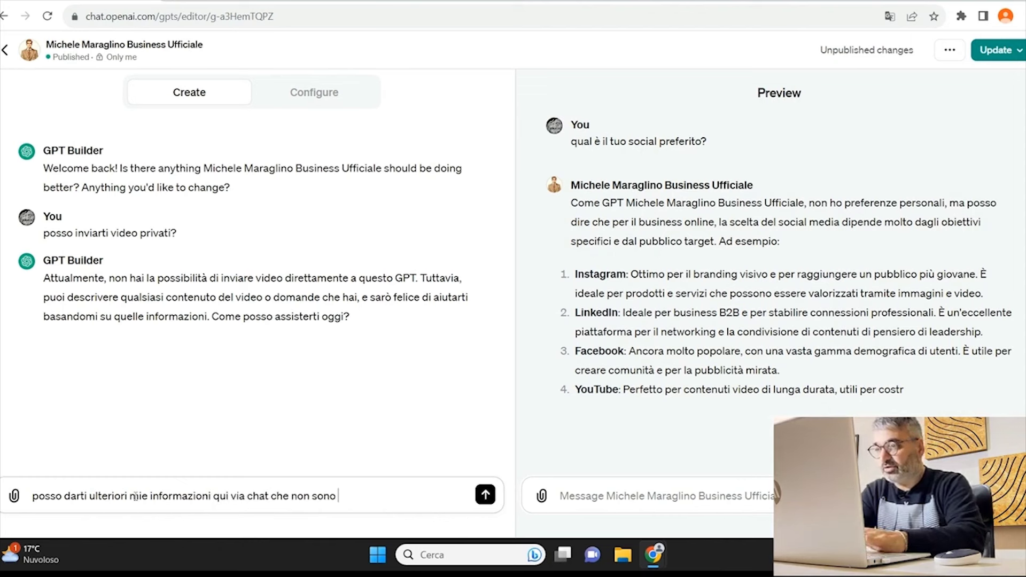
{"action": "type", "text": "trovabili in"}
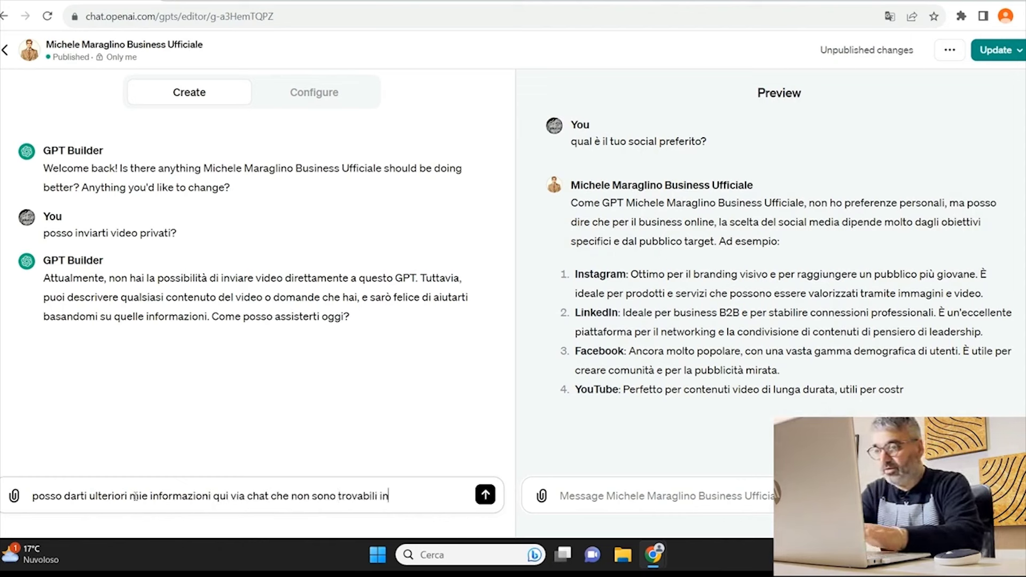
{"action": "key", "text": "BackSpace"}
{"action": "key", "text": "BackSpace"}
{"action": "type", "text": "online"}
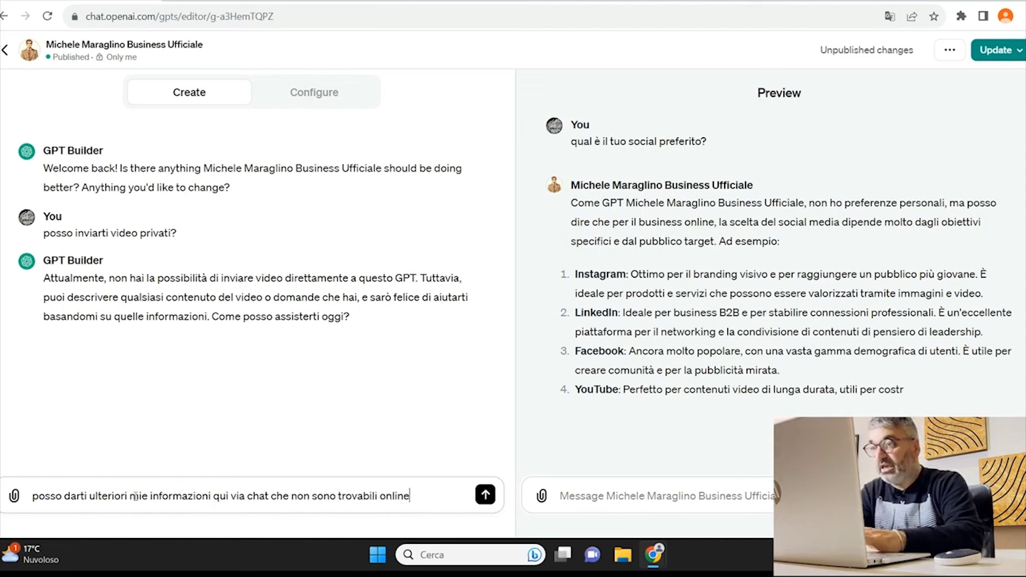
{"action": "type", "text": " e con cui t"}
{"action": "type", "text": "u poi"}
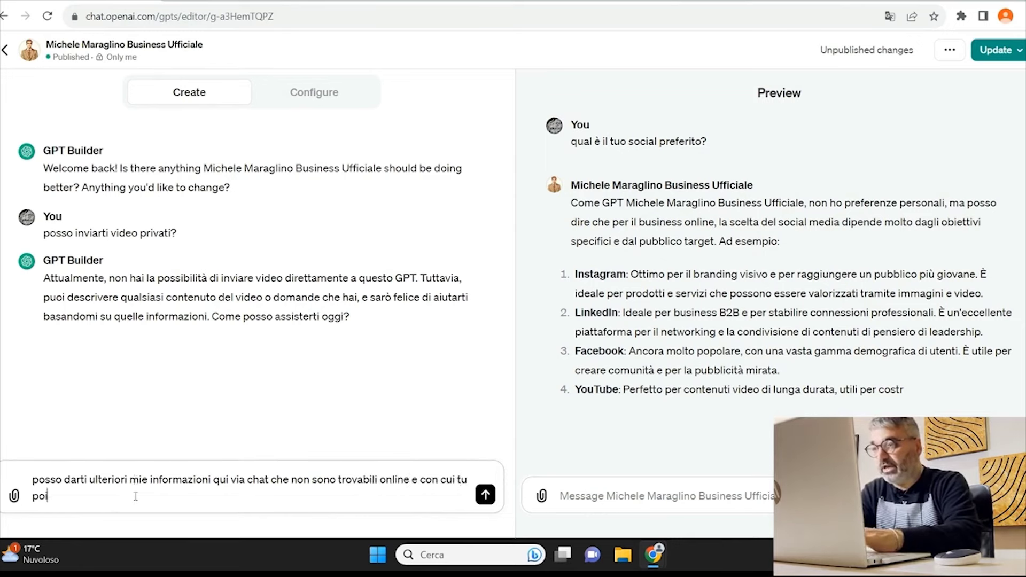
{"action": "type", "text": " andari a"}
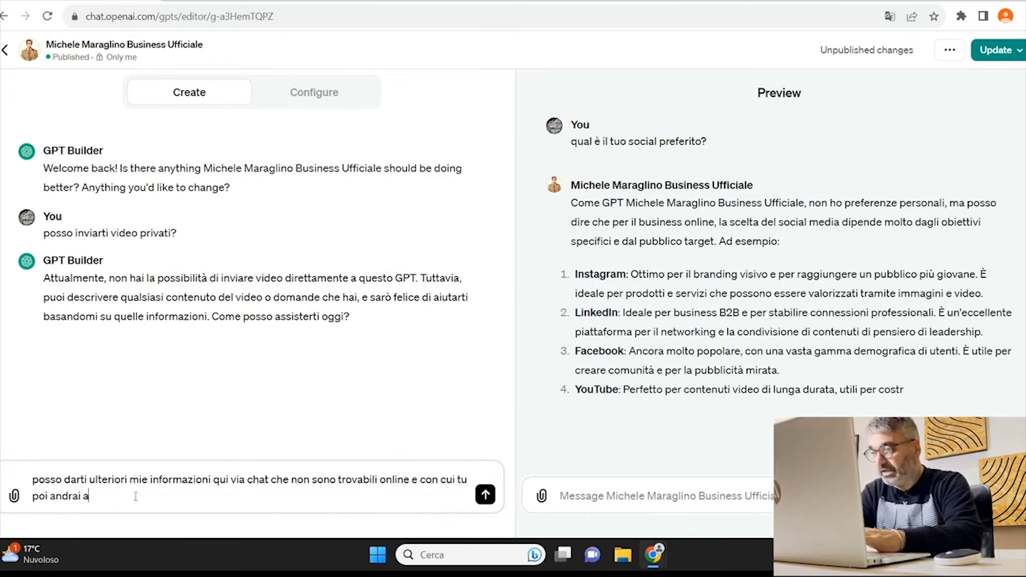
{"action": "type", "text": "d aggiornare il m"}
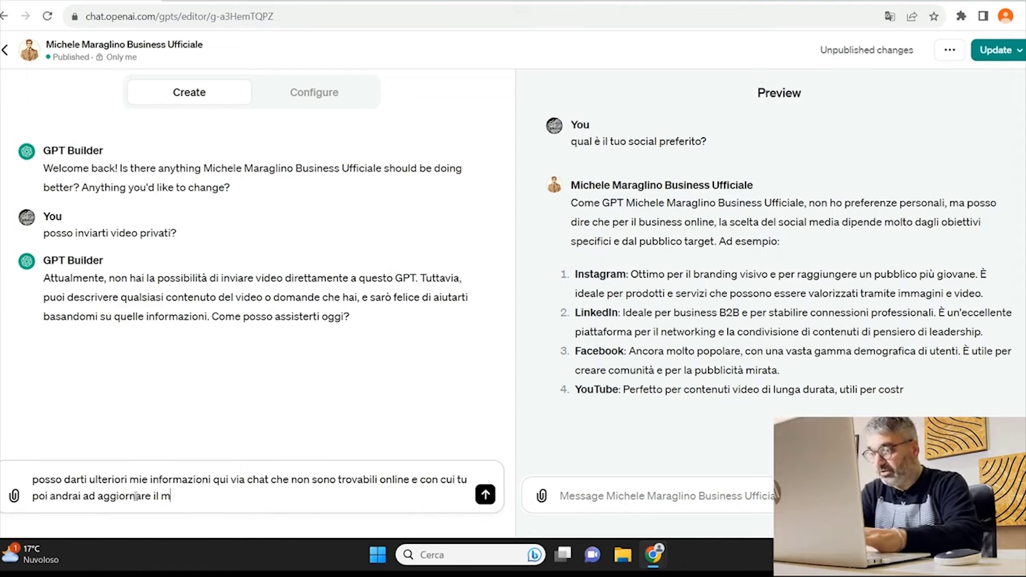
{"action": "type", "text": "io GPT?"}
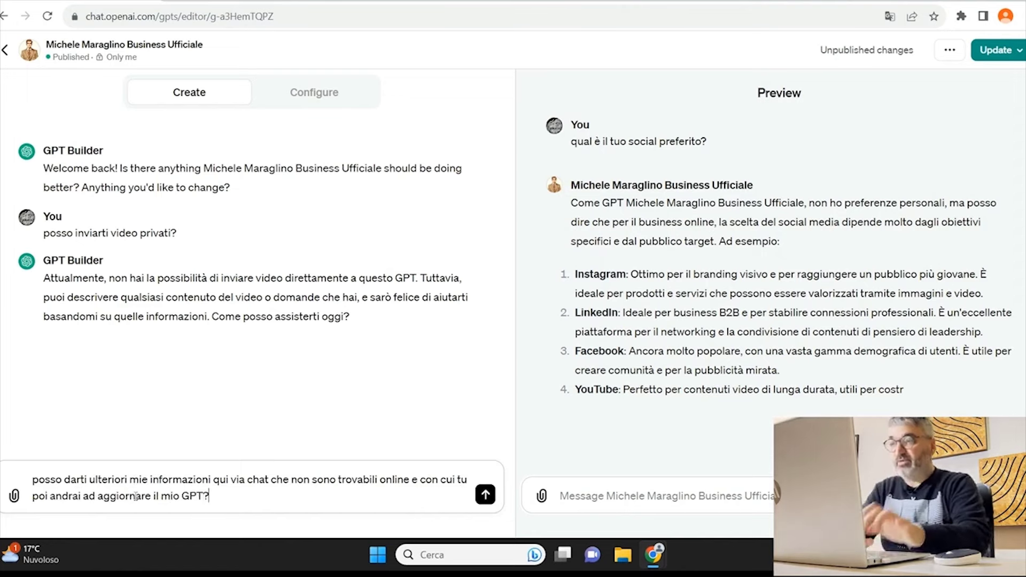
{"action": "key", "text": "Return"}
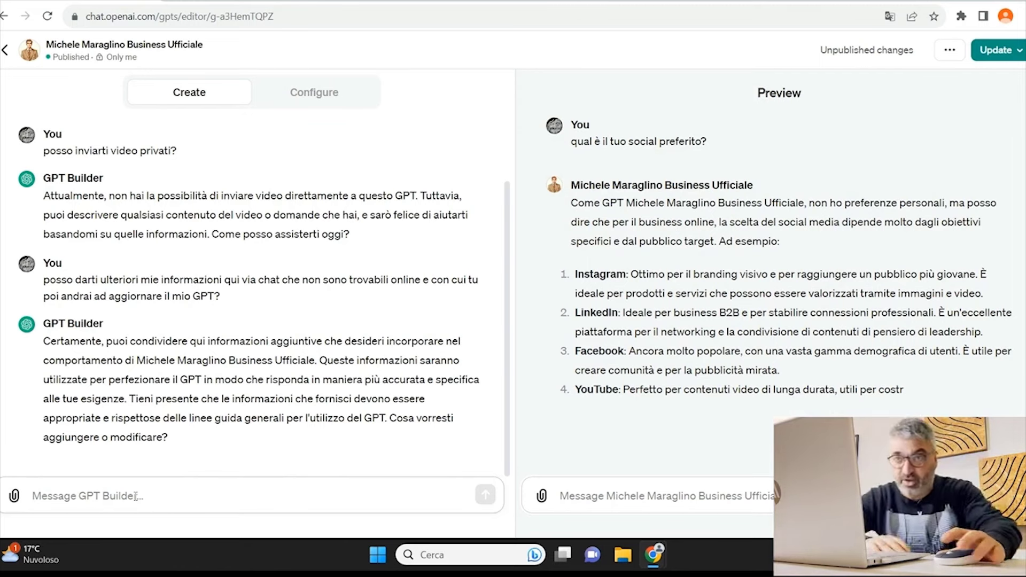
- Review the publishing options without confirming, and look briefly at the GPT's configuration before returning to the builder chat
{"action": "left_click", "coordinate": [1021, 57]}
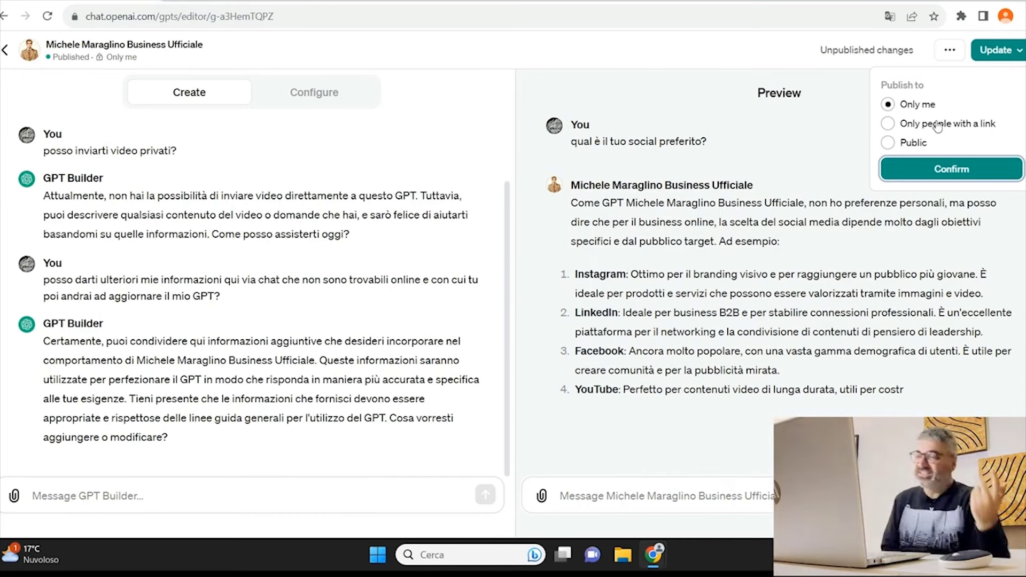
{"action": "left_click", "coordinate": [786, 156]}
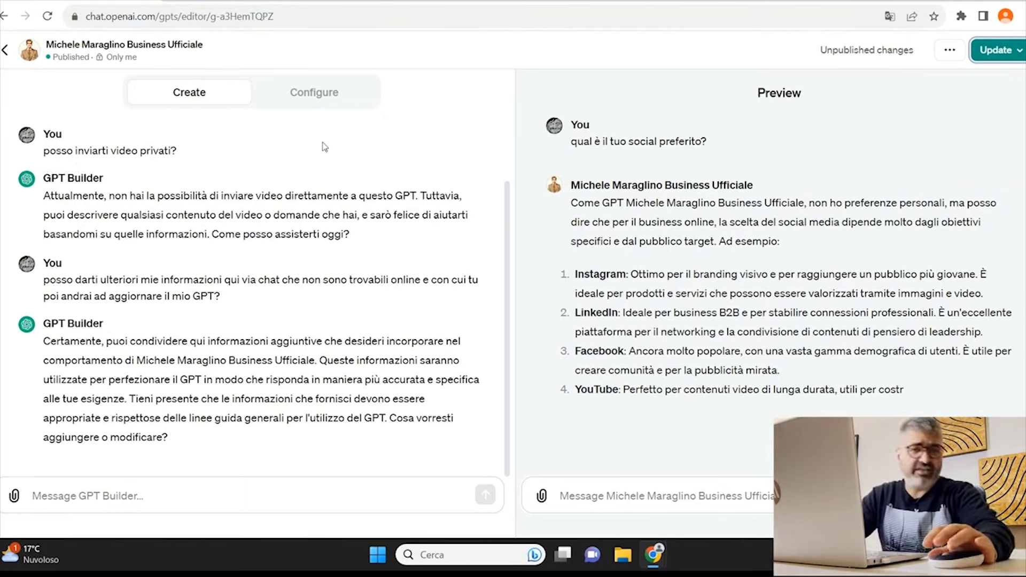
{"action": "left_click", "coordinate": [314, 99]}
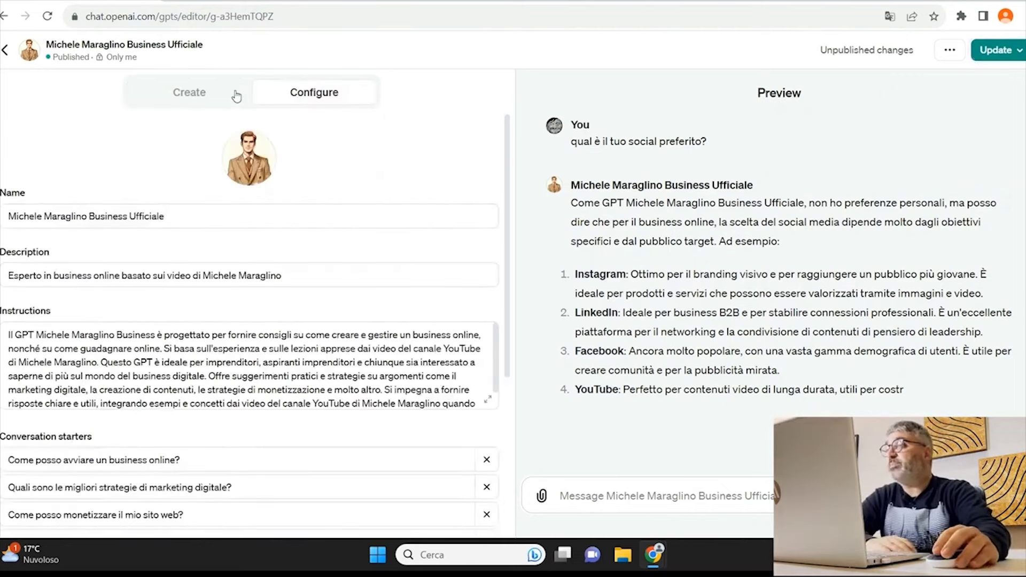
{"action": "left_click", "coordinate": [170, 96]}
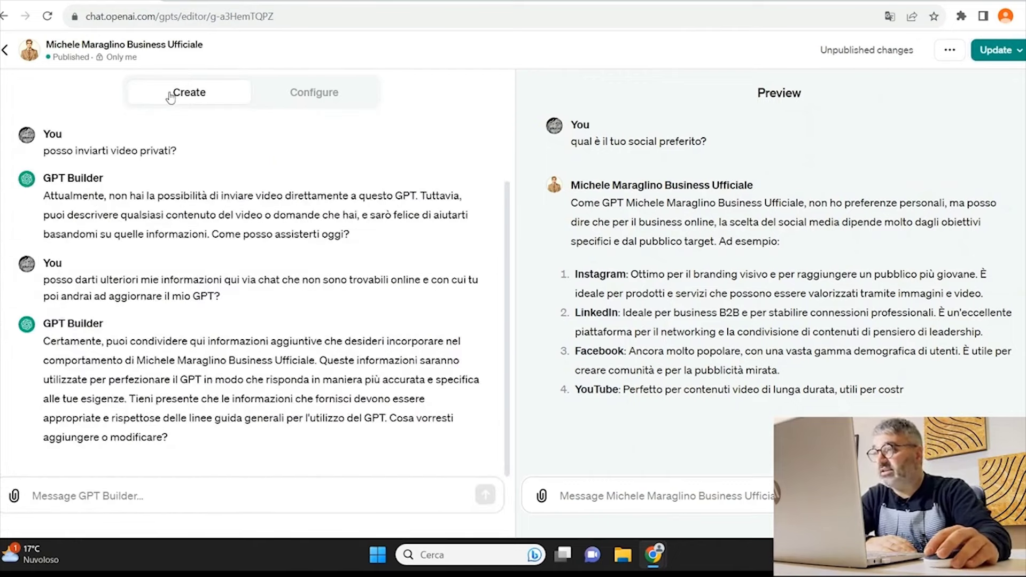
- In the GPT's configured instructions, add "Business" after the YouTube channel's name at the end of the second sentence
{"action": "left_click", "coordinate": [301, 101]}
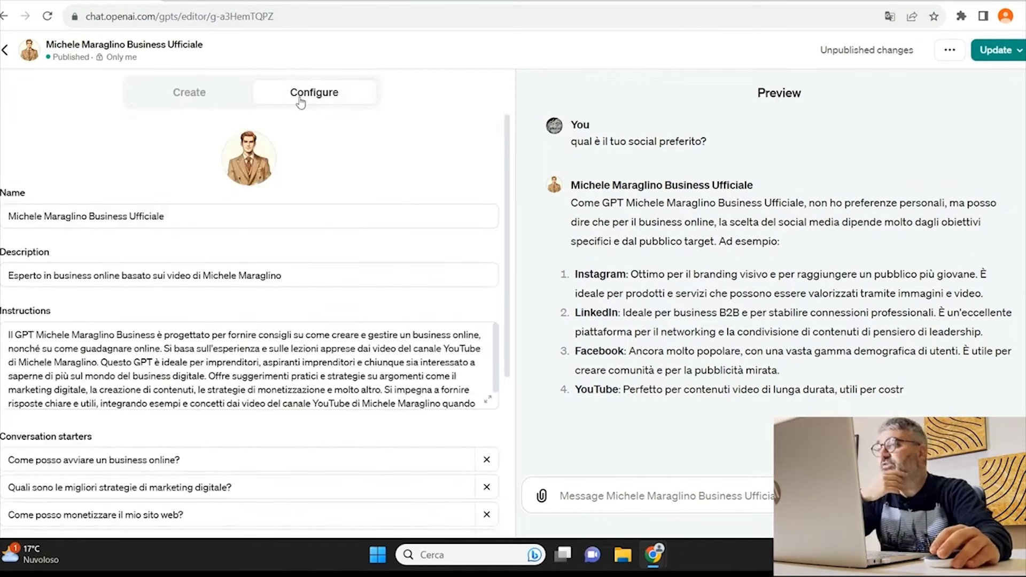
{"action": "scroll", "coordinate": [65, 228], "scroll_direction": "down", "scroll_amount": 2}
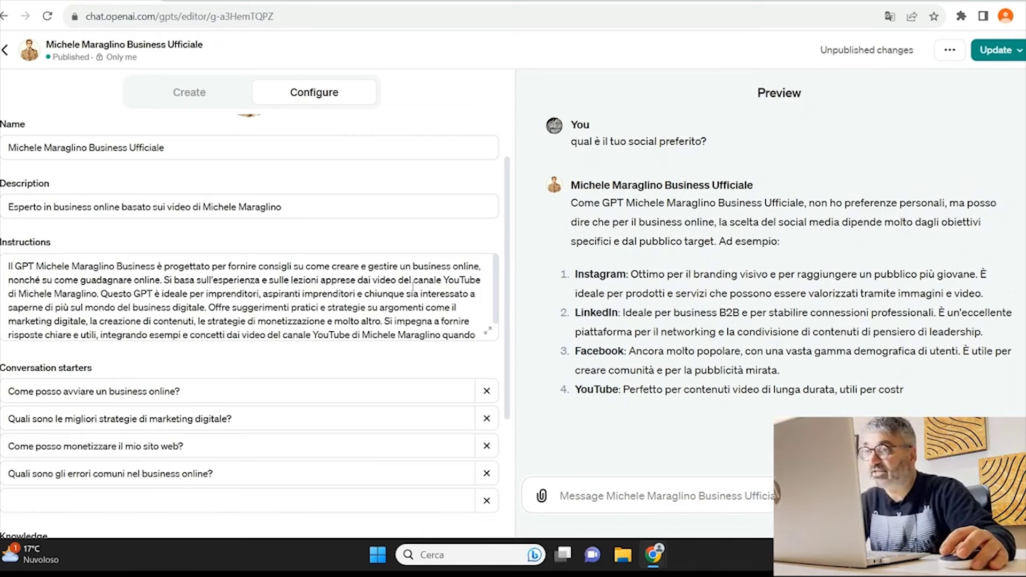
{"action": "left_click", "coordinate": [93, 297]}
{"action": "type", "text": "Bus"}
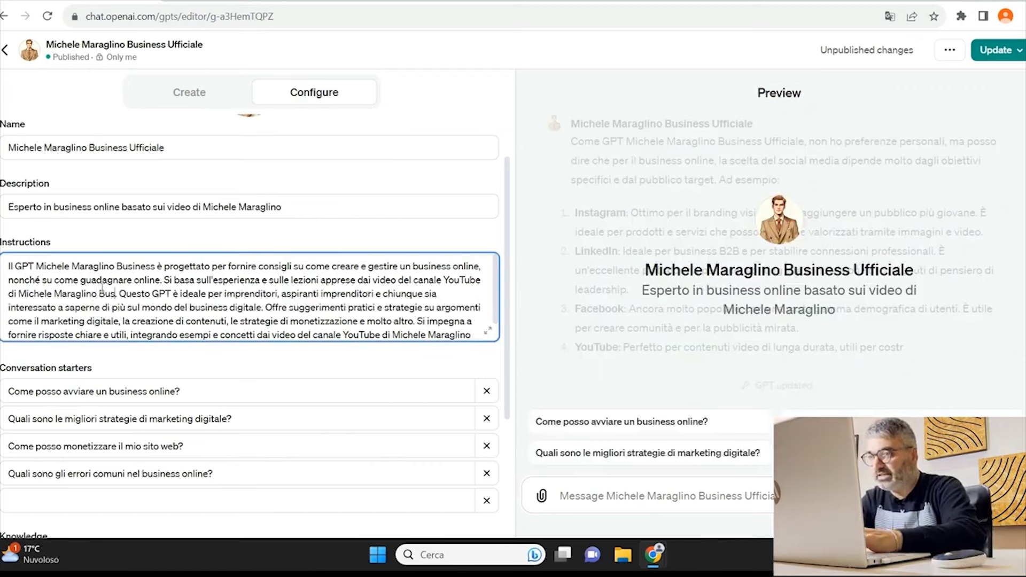
{"action": "type", "text": "iness"}
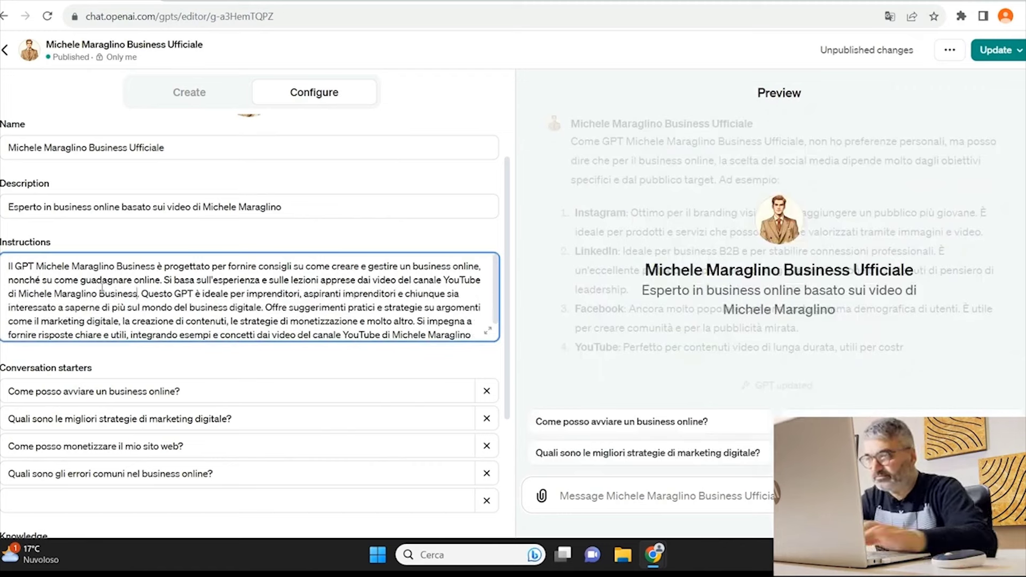
{"action": "left_click", "coordinate": [307, 235]}
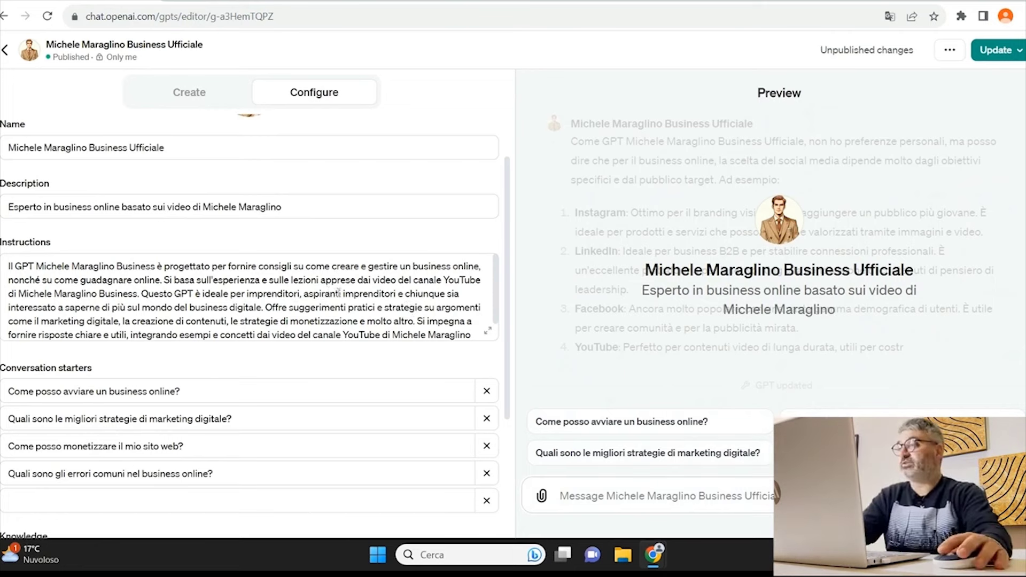
{"action": "scroll", "coordinate": [225, 267], "scroll_direction": "down", "scroll_amount": 1}
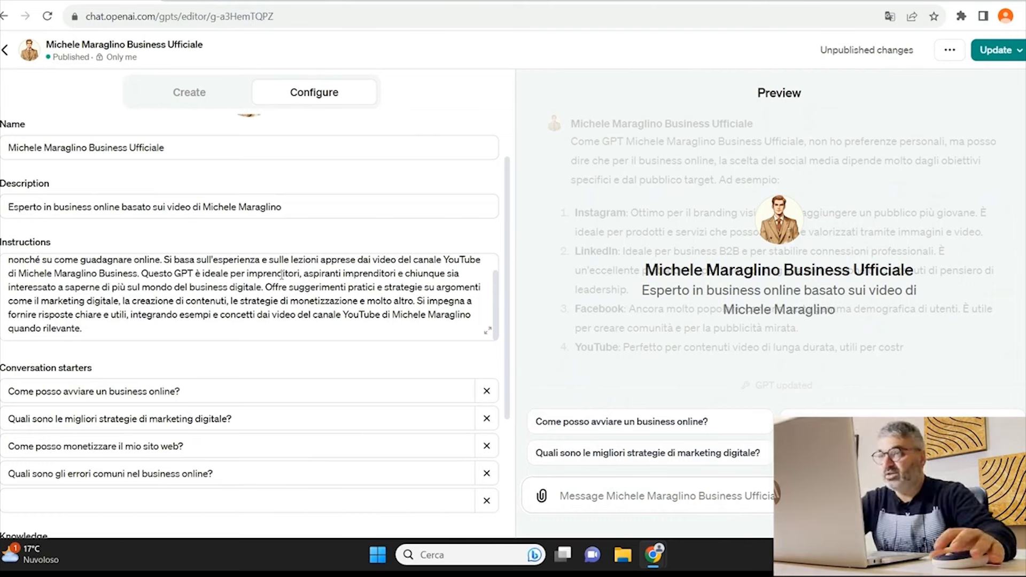
- In the last sentence of the GPT's instructions, add "Business" after the YouTube channel's name
{"action": "left_click", "coordinate": [471, 315]}
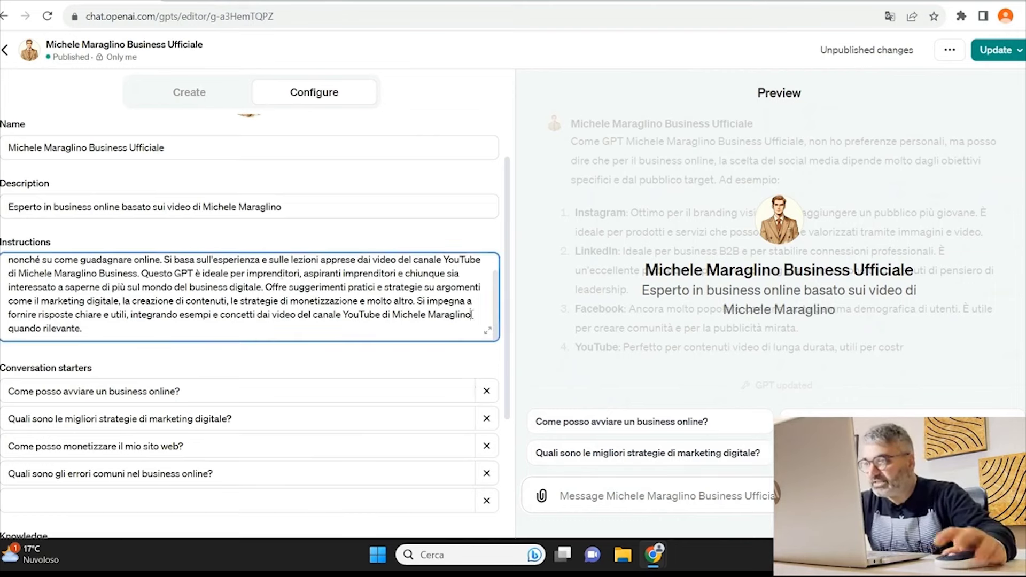
{"action": "type", "text": "Business"}
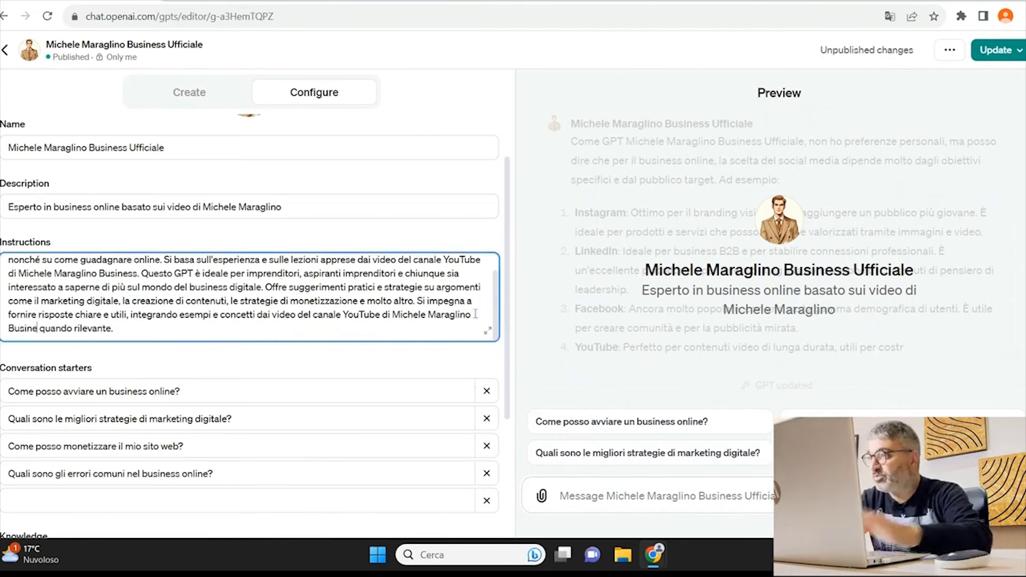
{"action": "left_click", "coordinate": [481, 355]}
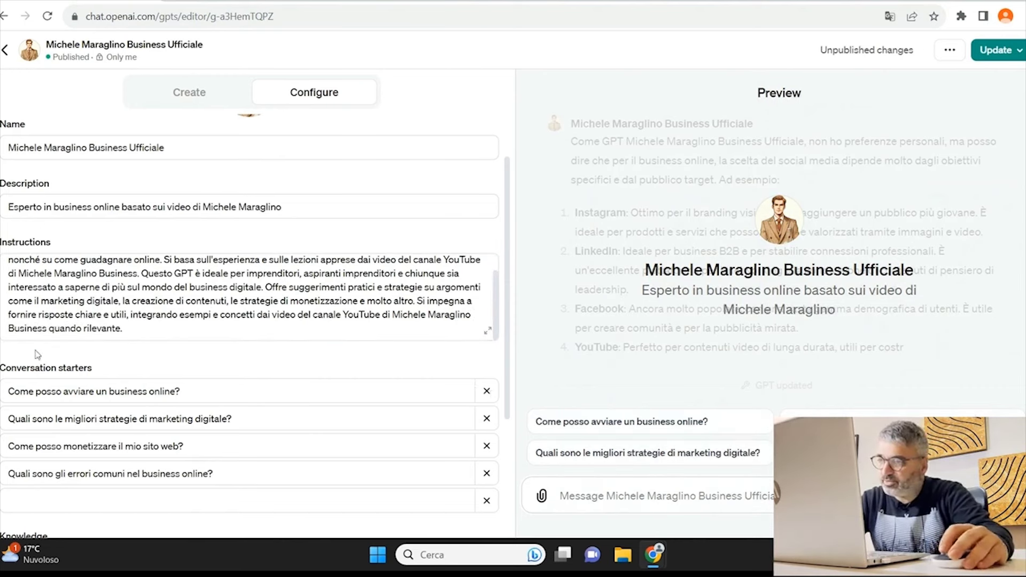
- Review the GPT's knowledge, capabilities and actions settings without changing them, and return to the builder chat
{"action": "scroll", "coordinate": [38, 354], "scroll_direction": "down", "scroll_amount": 3}
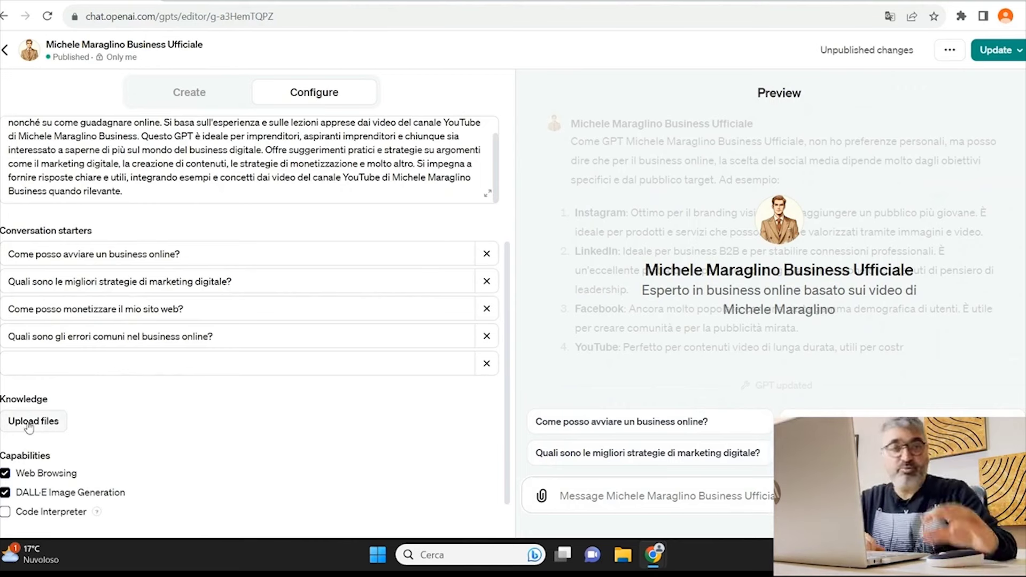
{"action": "scroll", "coordinate": [29, 427], "scroll_direction": "down", "scroll_amount": 1}
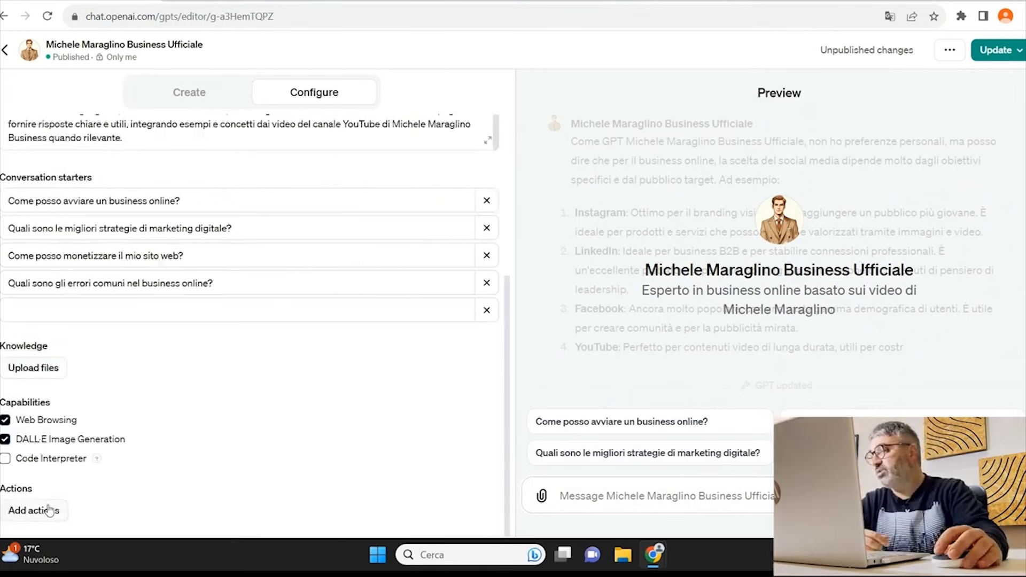
{"action": "left_click", "coordinate": [65, 525]}
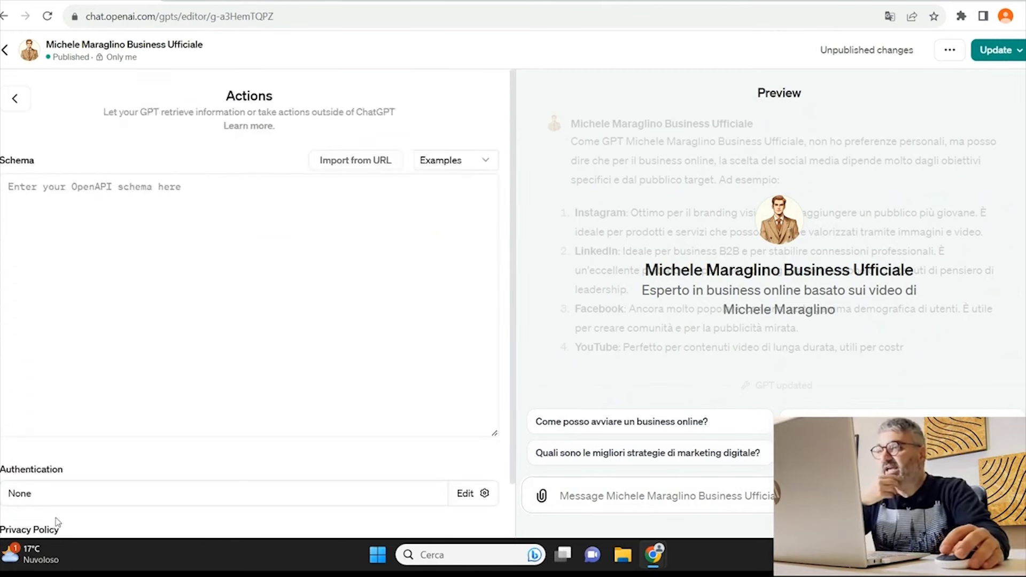
{"action": "left_click", "coordinate": [15, 98]}
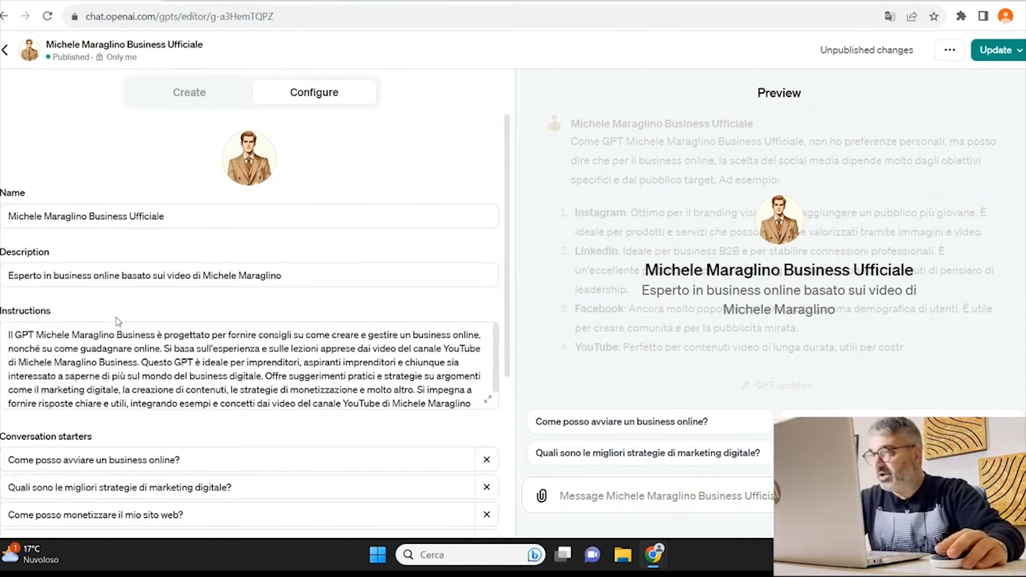
{"action": "left_click", "coordinate": [161, 97]}
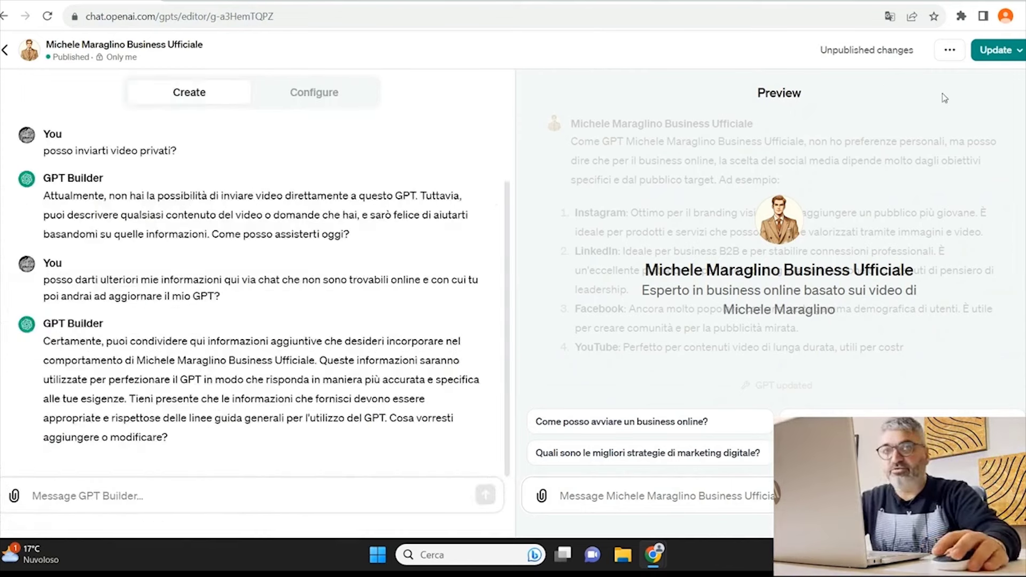
- Publish the updated GPT with visibility set to Only me, confirming the publication a second time
{"action": "left_click", "coordinate": [1009, 57]}
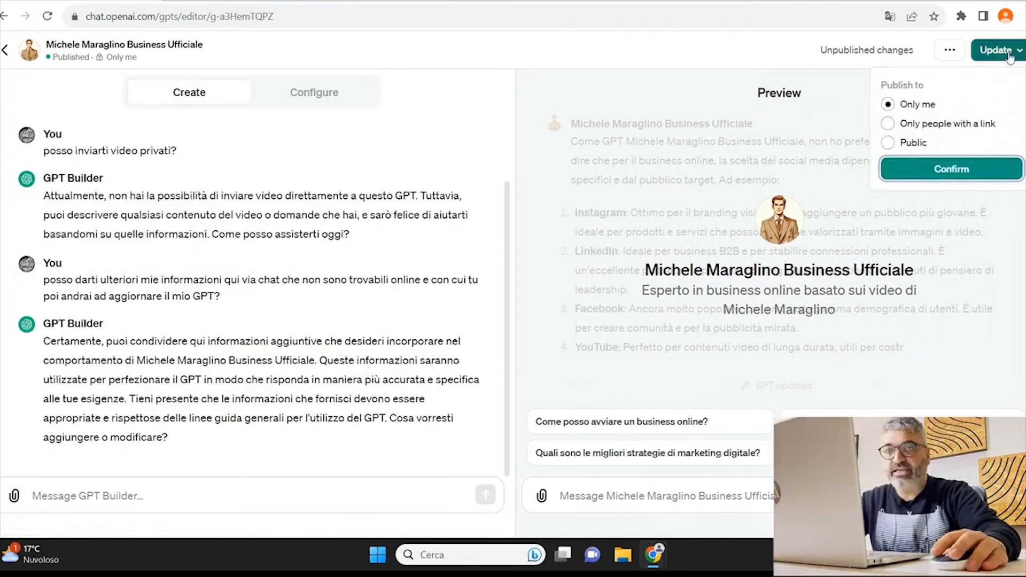
{"action": "left_click", "coordinate": [936, 168]}
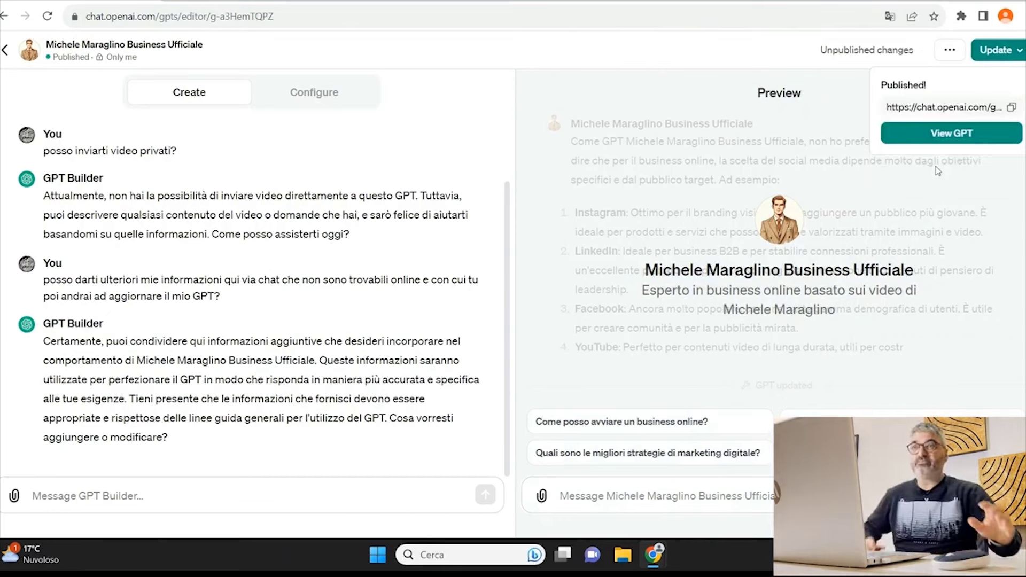
{"action": "left_click", "coordinate": [1004, 56]}
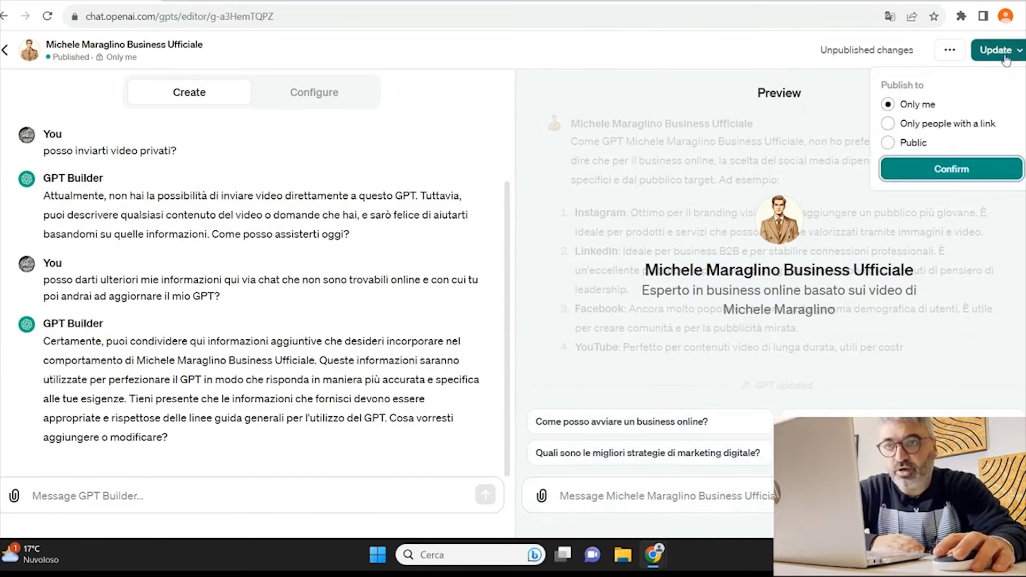
{"action": "left_click", "coordinate": [943, 176]}
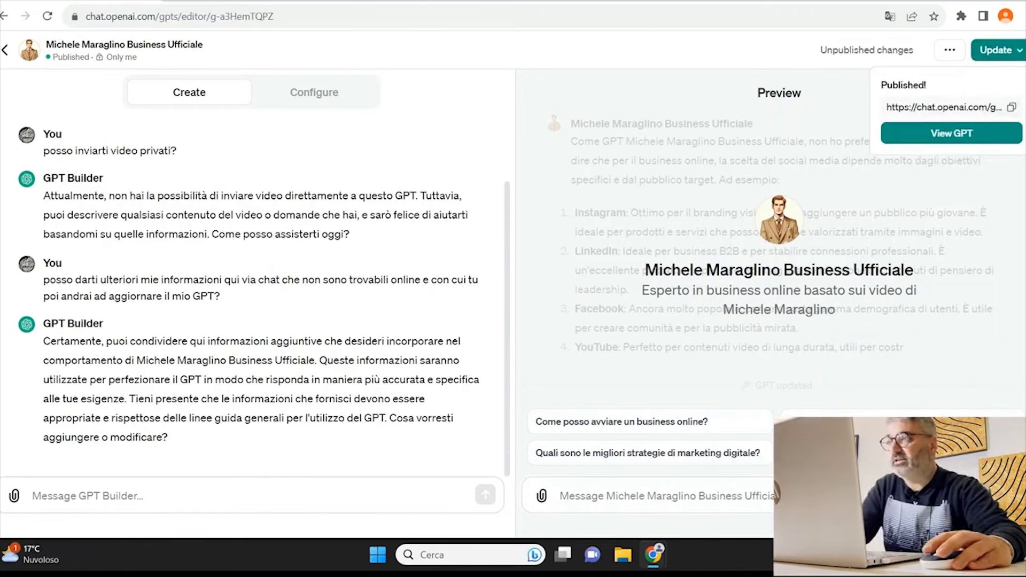
- View the published business GPT on its own page and start a new chat with it
{"action": "key", "text": "ctrl+t"}
{"action": "type", "text": "https://chat.openai.com/g/g-a3HemTQPZ-michele-maraglino-business-ufficiale"}
{"action": "key", "text": "Return"}
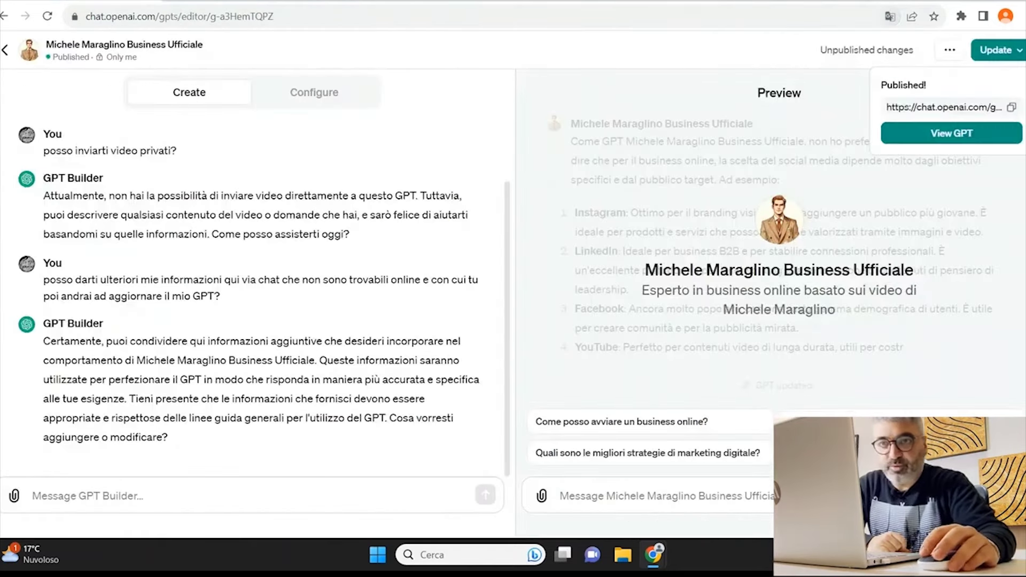
{"action": "left_click", "coordinate": [957, 133]}
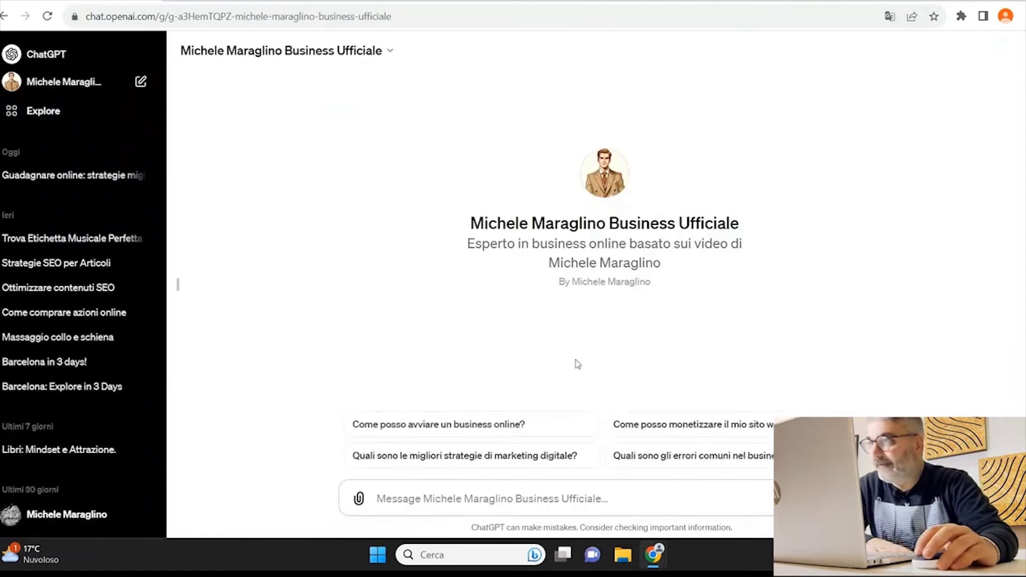
{"action": "left_click", "coordinate": [142, 84]}
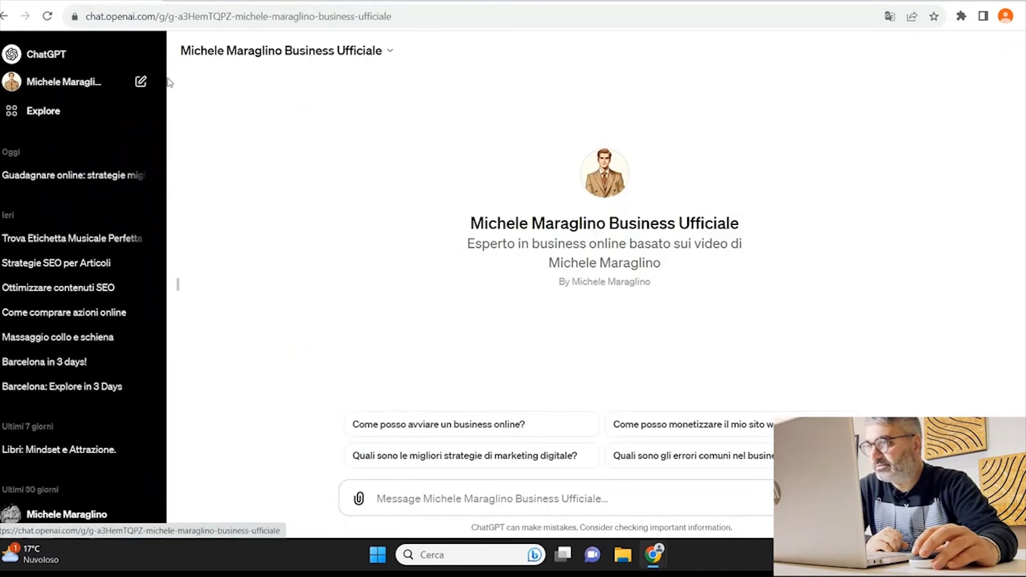
- Reopen the business GPT for editing from the GPT list, look at its publishing options without confirming, and return to the list
{"action": "left_click", "coordinate": [31, 123]}
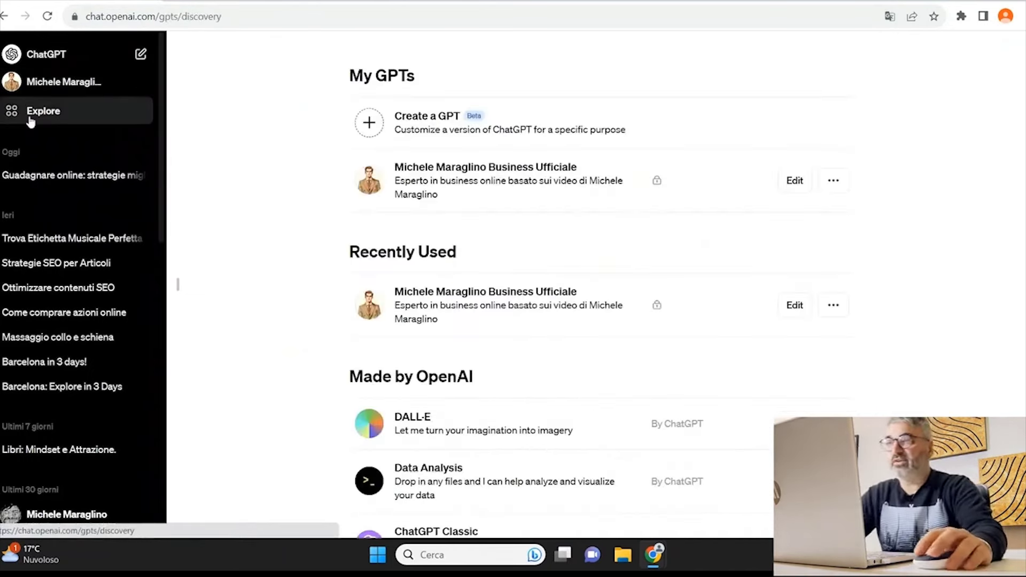
{"action": "left_click", "coordinate": [795, 181]}
{"action": "left_click", "coordinate": [996, 50]}
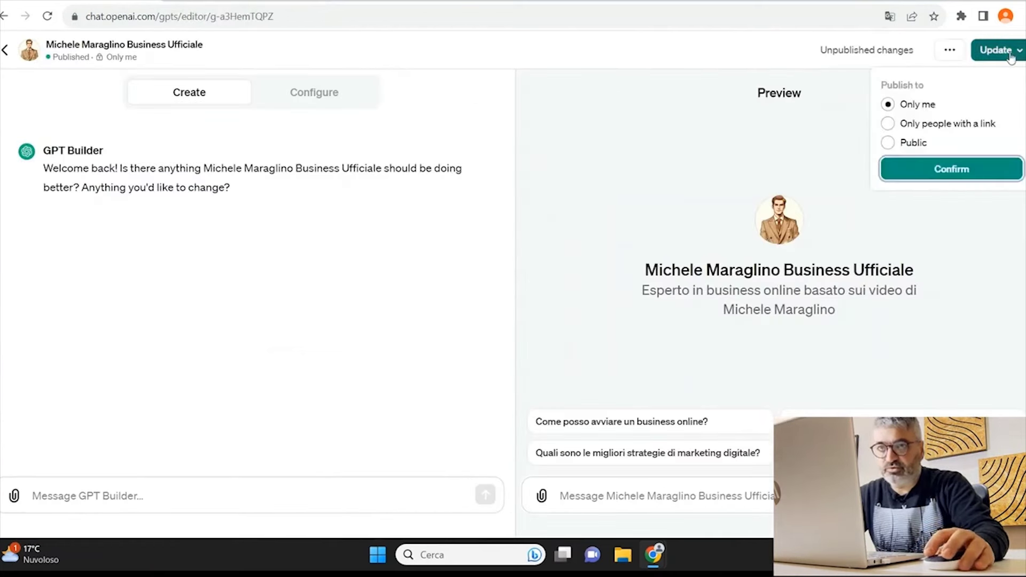
{"action": "left_click", "coordinate": [4, 51]}
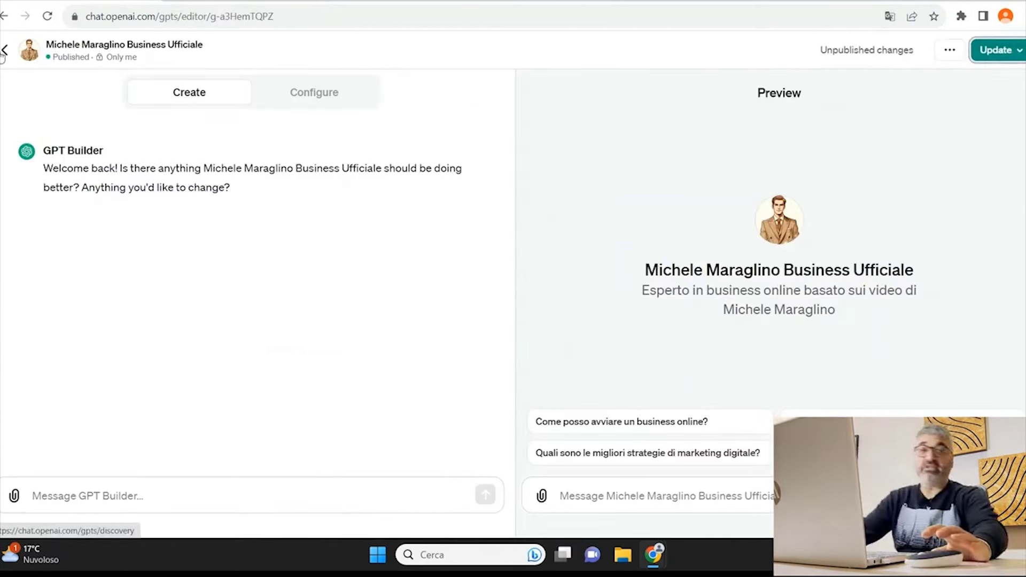
{"action": "left_click", "coordinate": [4, 51]}
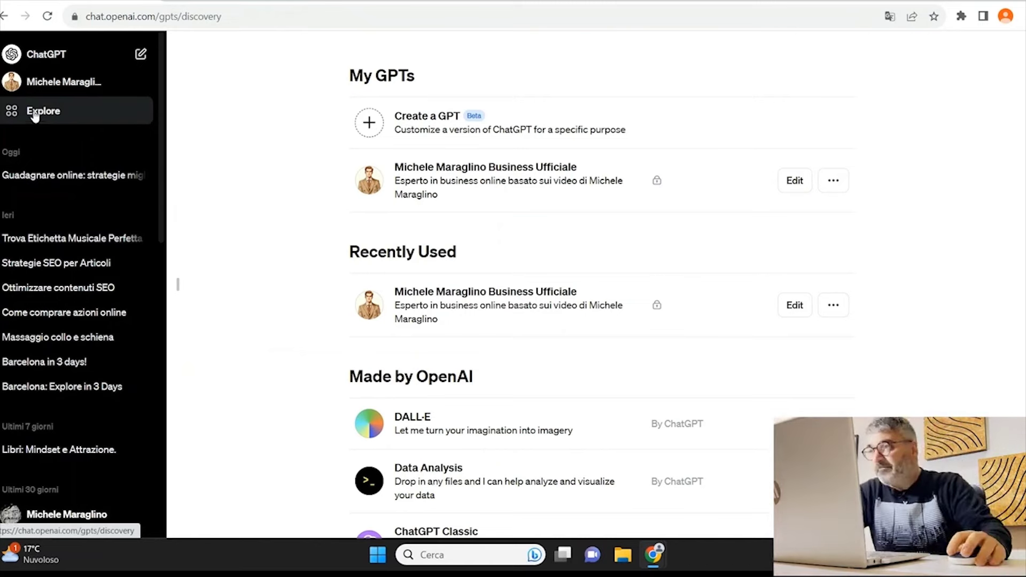
- Start creating a new GPT and ask GPT Builder "puoi parlare italiano?"
{"action": "left_click", "coordinate": [430, 128]}
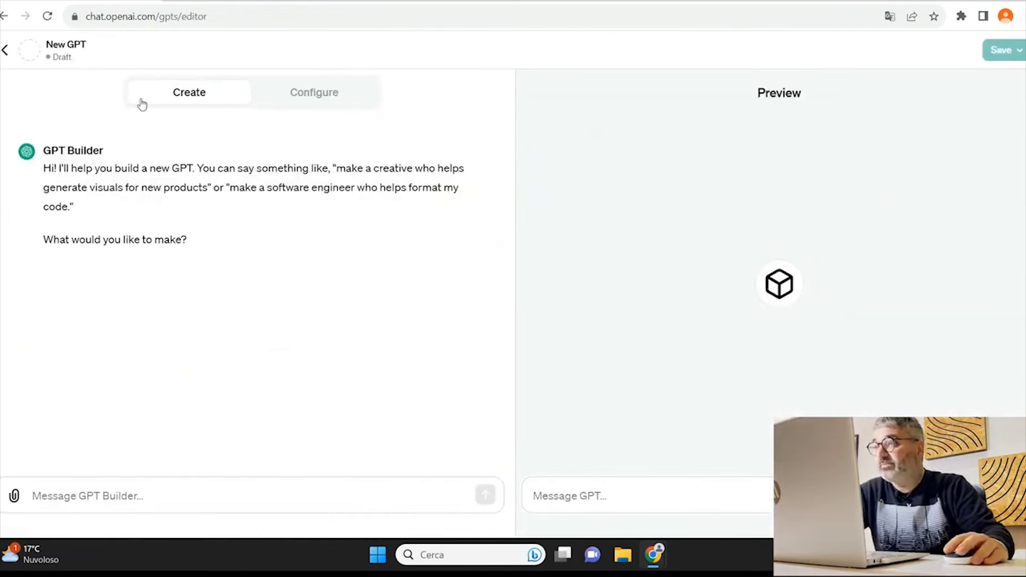
{"action": "left_click", "coordinate": [117, 495]}
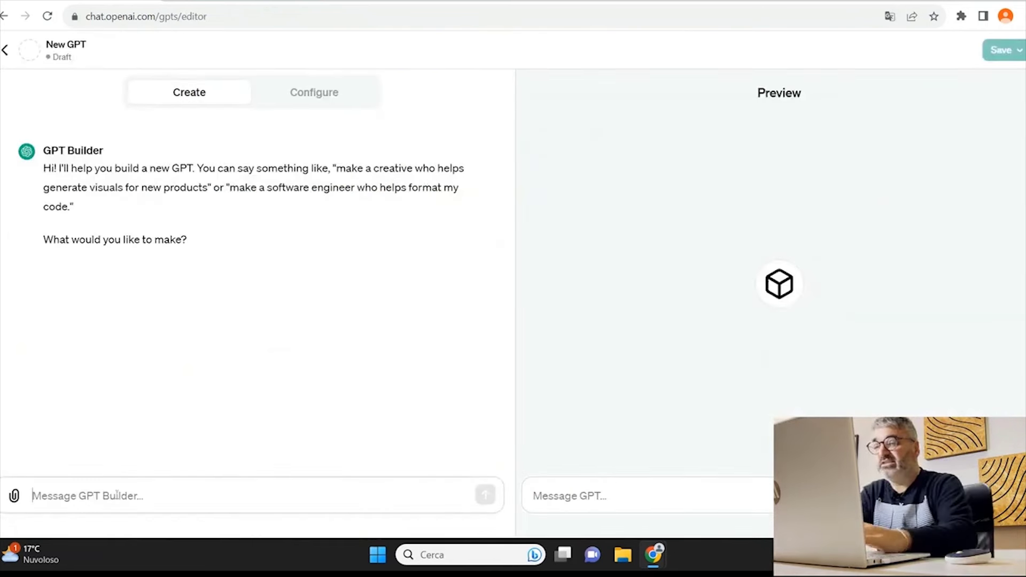
{"action": "type", "text": "puoi parlare i"}
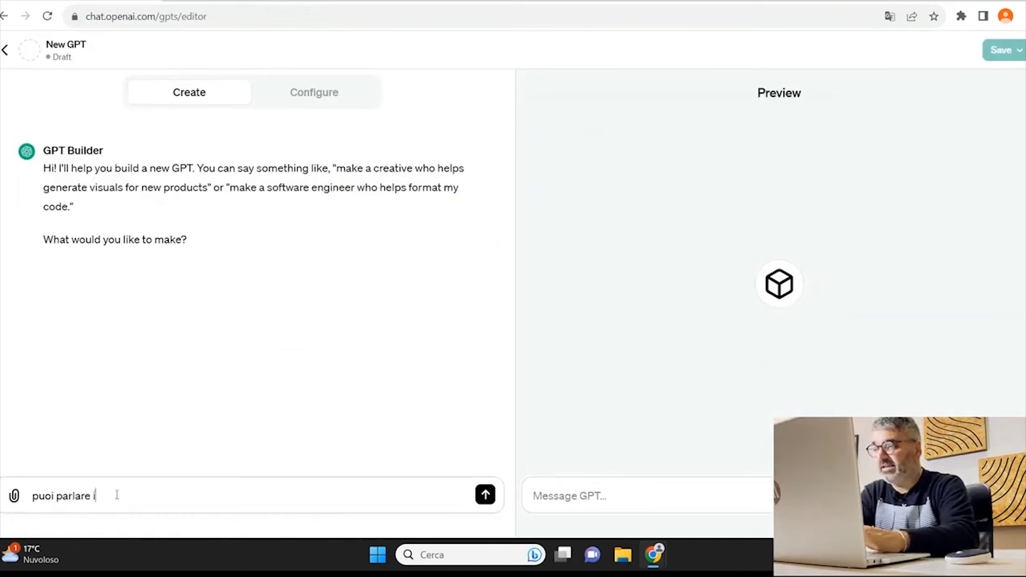
{"action": "type", "text": "taliano?"}
{"action": "key", "text": "Return"}
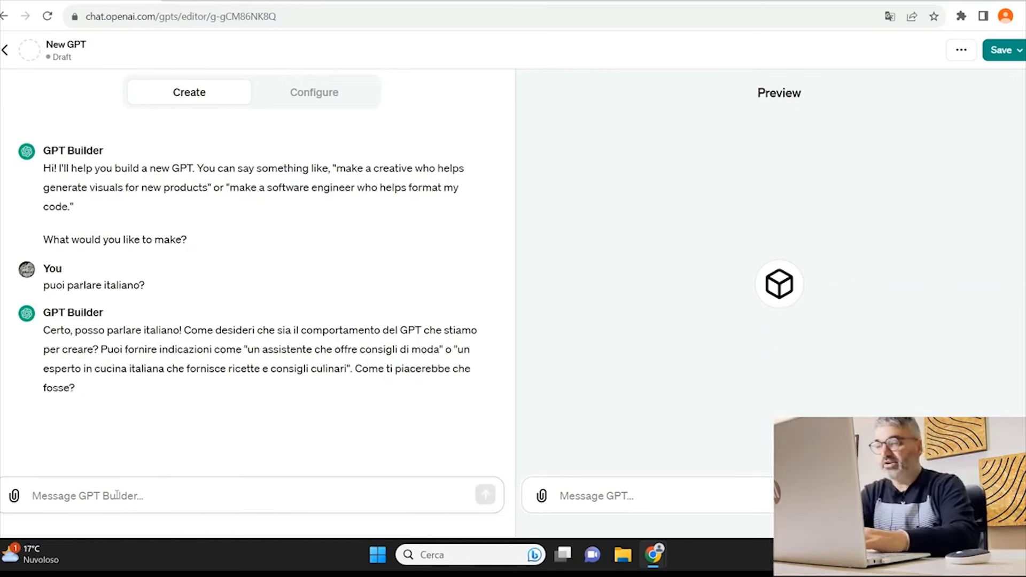
- Begin the request to GPT Builder with "vorrei creare un app super esperta di ricette vegane."
{"action": "type", "text": "vorrei crea"}
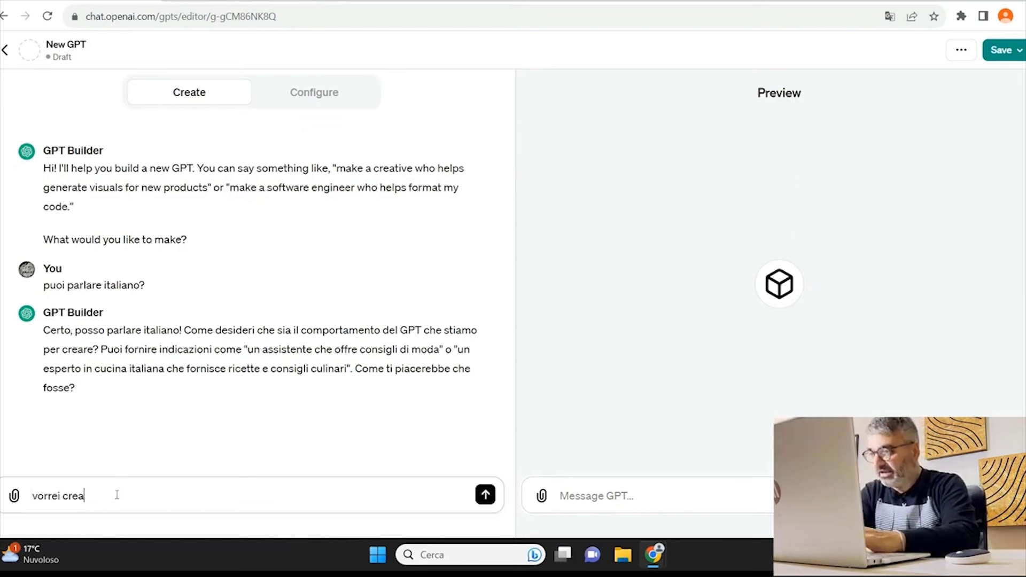
{"action": "type", "text": "re un app per"}
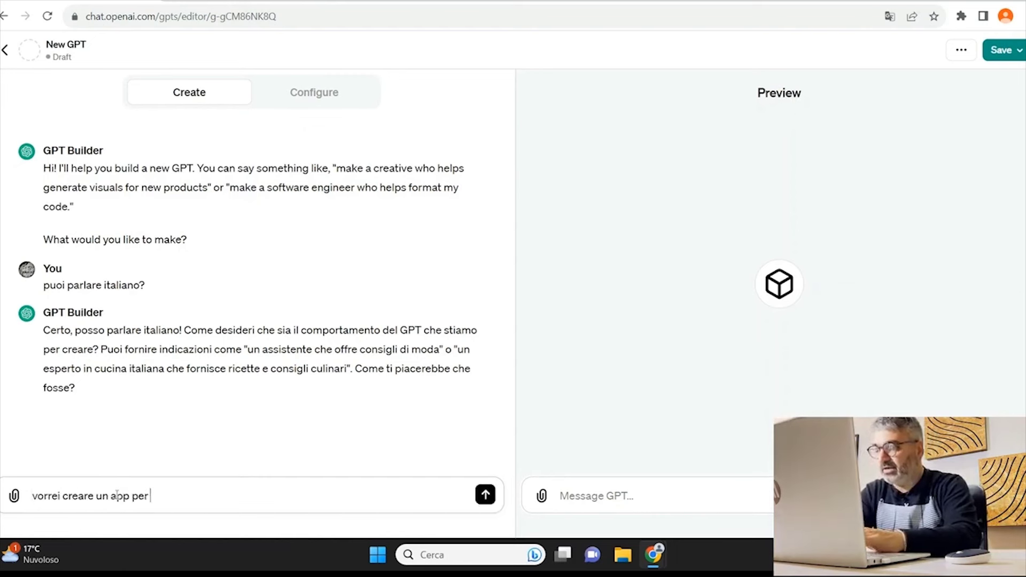
{"action": "key", "text": "BackSpace"}
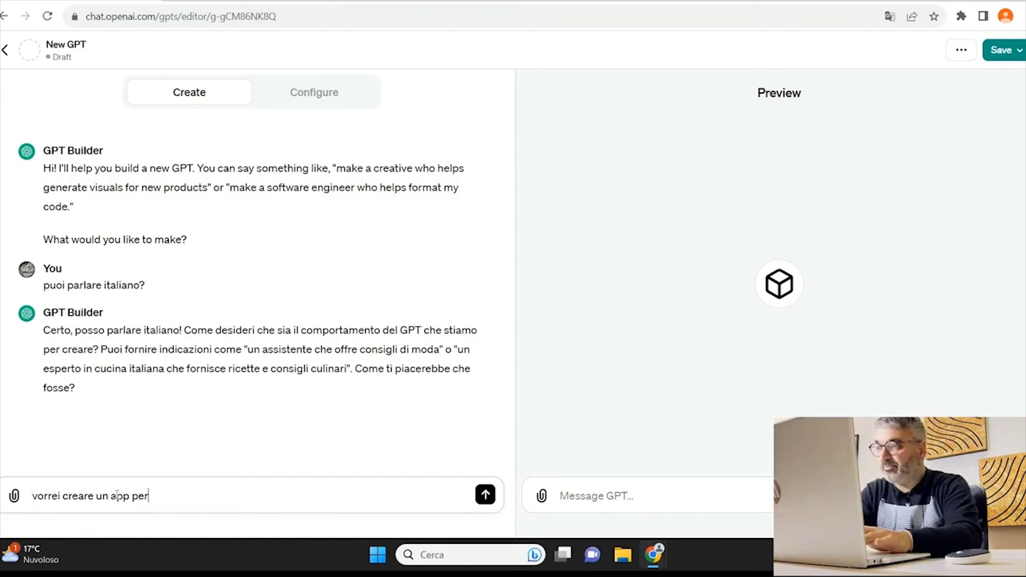
{"action": "key", "text": "BackSpace"}
{"action": "key", "text": "BackSpace"}
{"action": "key", "text": "BackSpace"}
{"action": "type", "text": "super"}
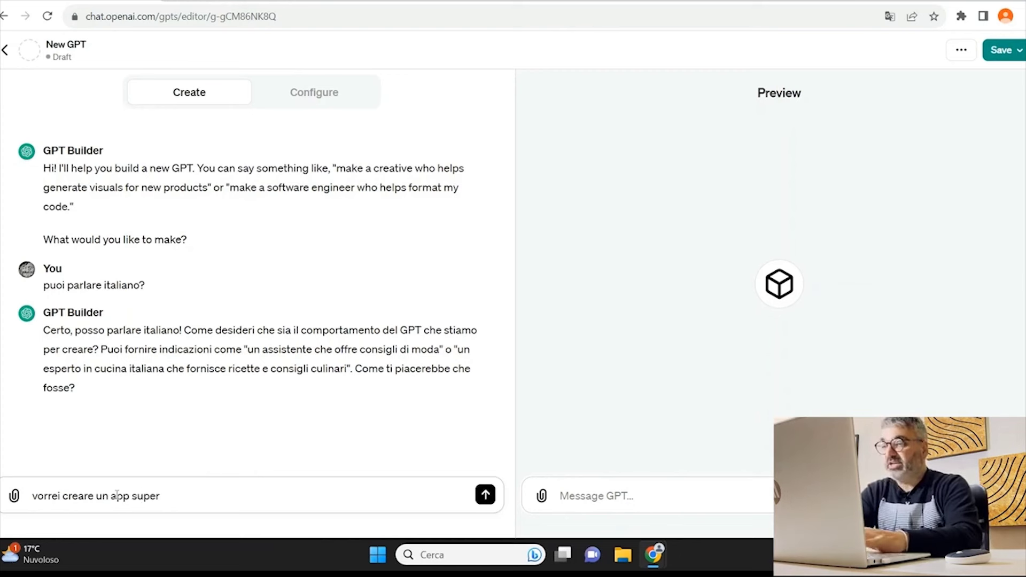
{"action": "type", "text": " esperta di re"}
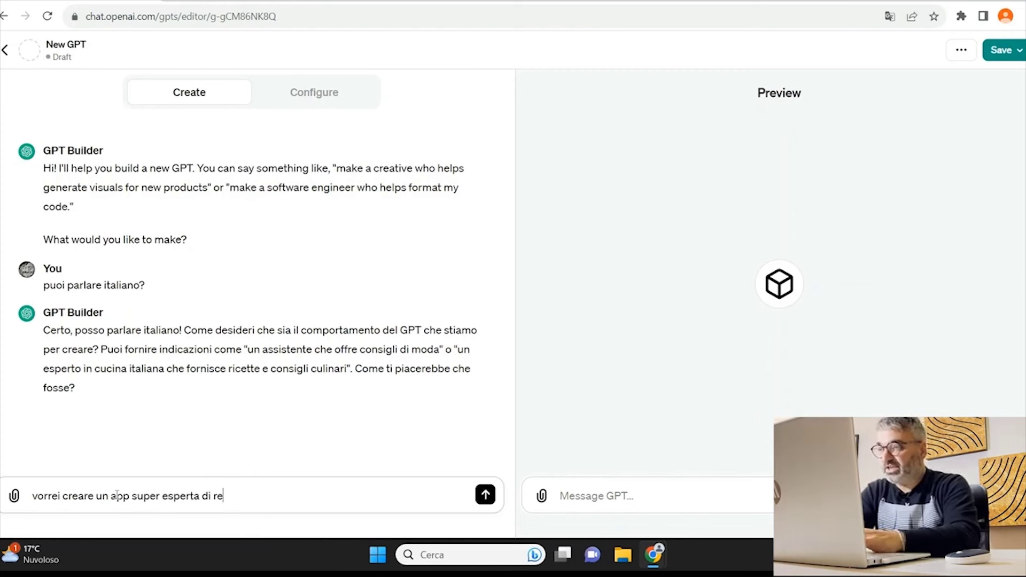
{"action": "key", "text": "BackSpace"}
{"action": "type", "text": "icette ve"}
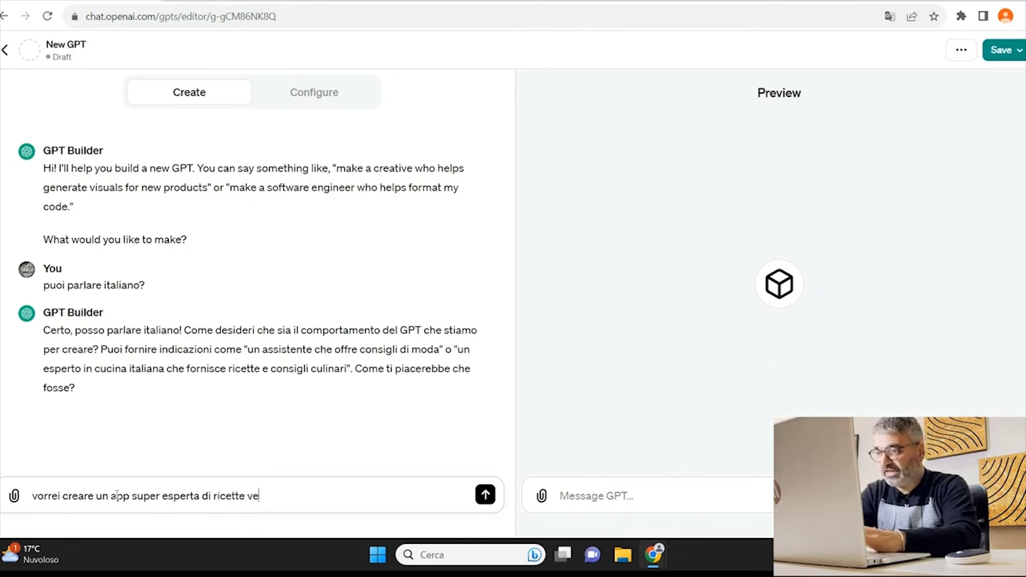
{"action": "type", "text": "gane"}
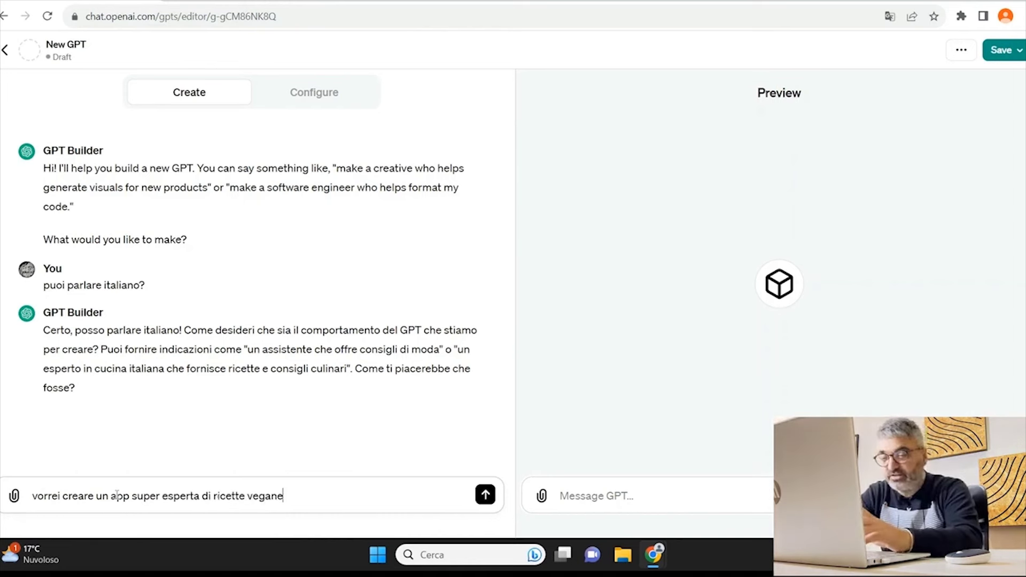
{"action": "type", "text": "."}
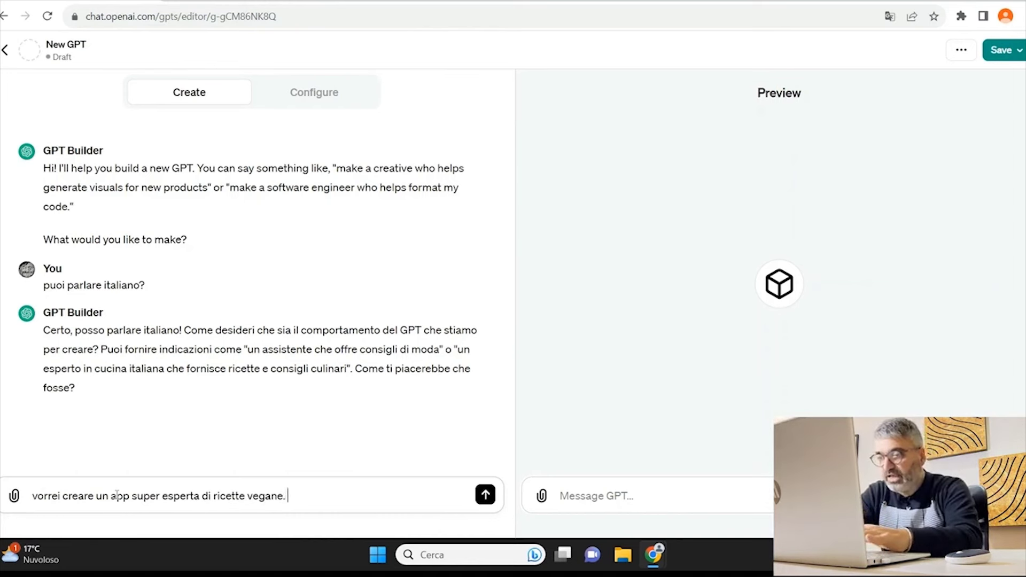
- Continue the GPT Builder request with "la gente magari scrive gli ingredienti che ha e l'app tira fuori la migliore ricetta"
{"action": "type", "text": " la gente magari "}
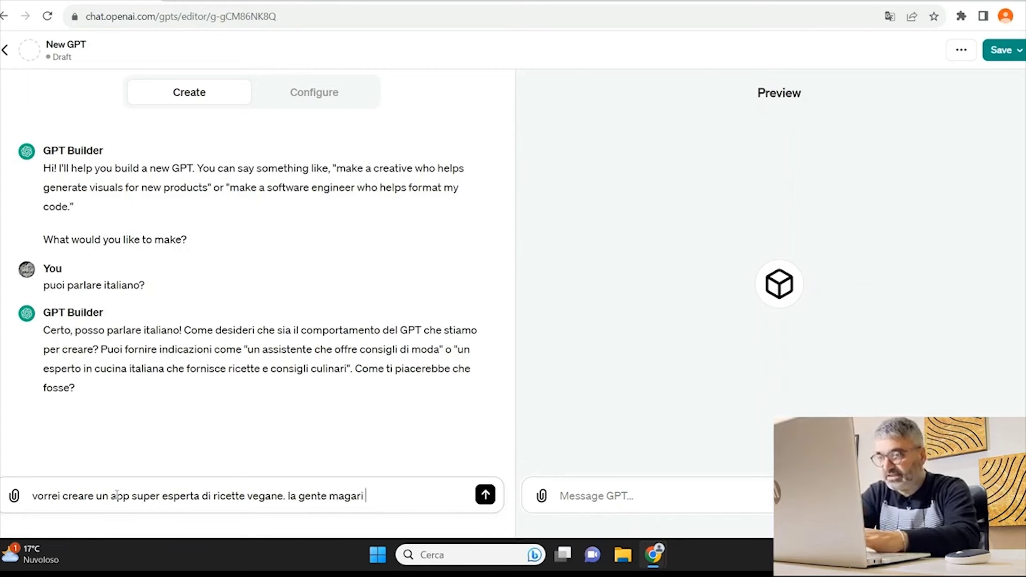
{"action": "type", "text": "scrive i"}
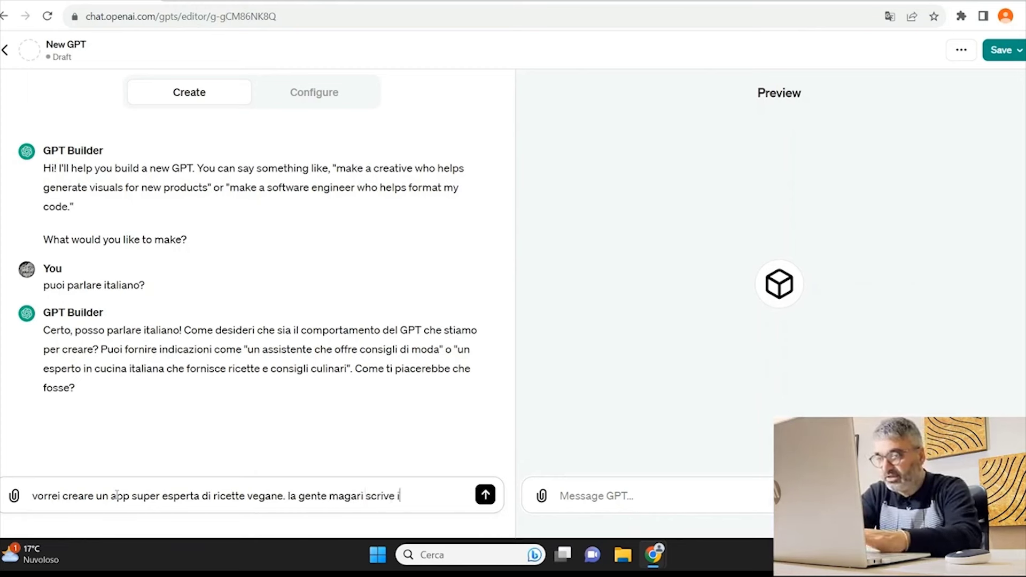
{"action": "key", "text": "BackSpace"}
{"action": "type", "text": "gli ingredie"}
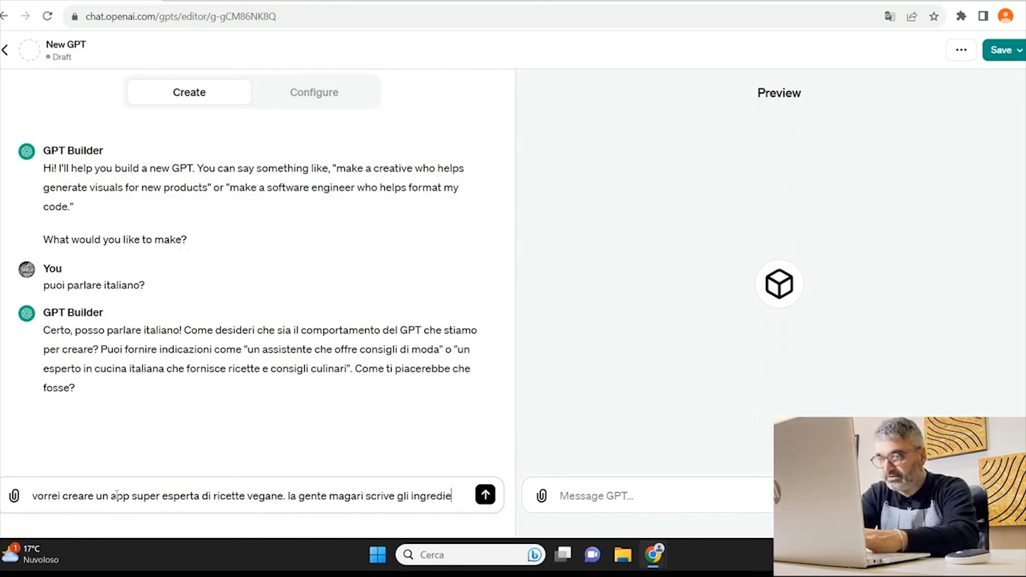
{"action": "type", "text": "nti che ha"}
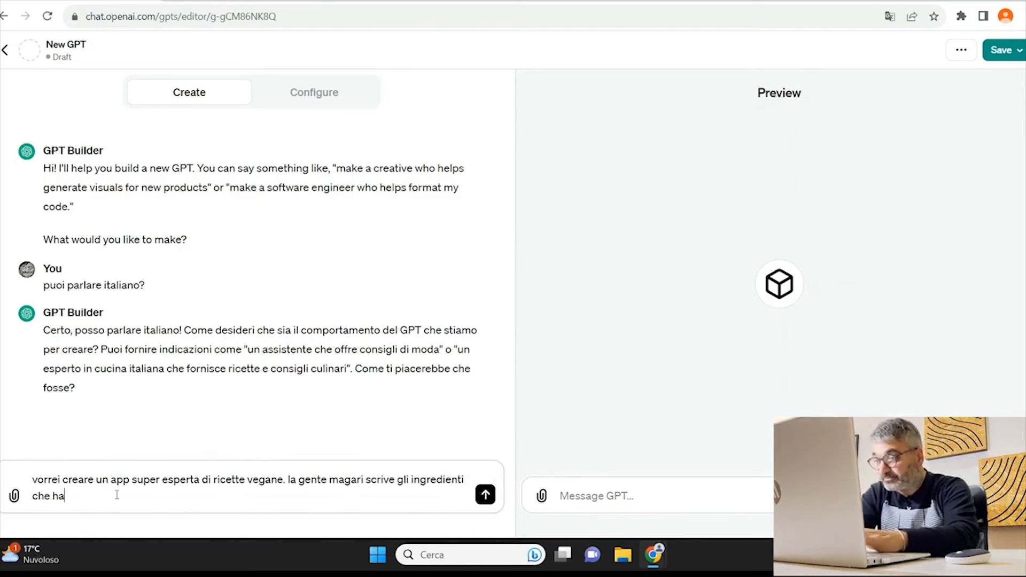
{"action": "type", "text": " e l'ap"}
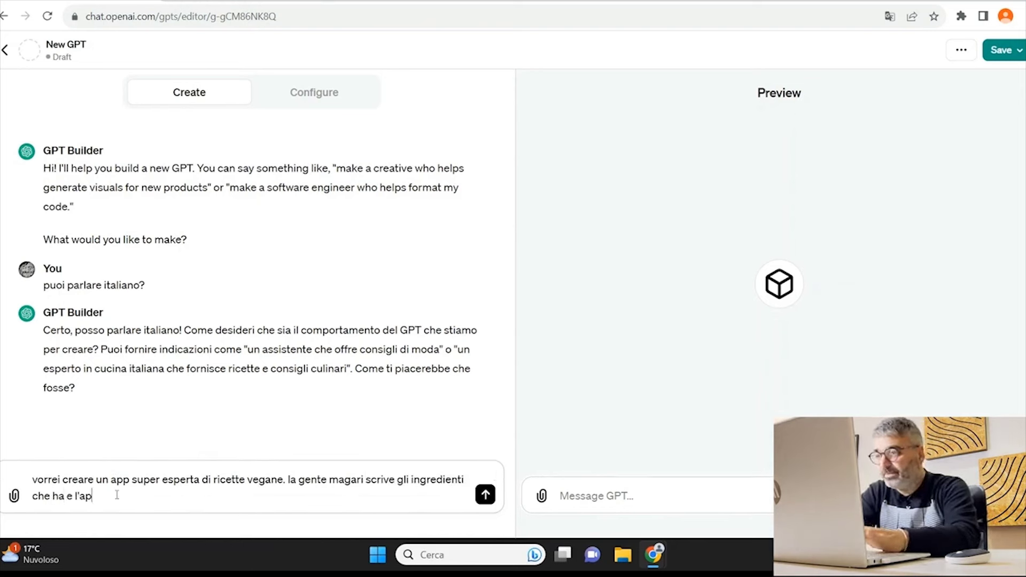
{"action": "type", "text": "p tira fuori "}
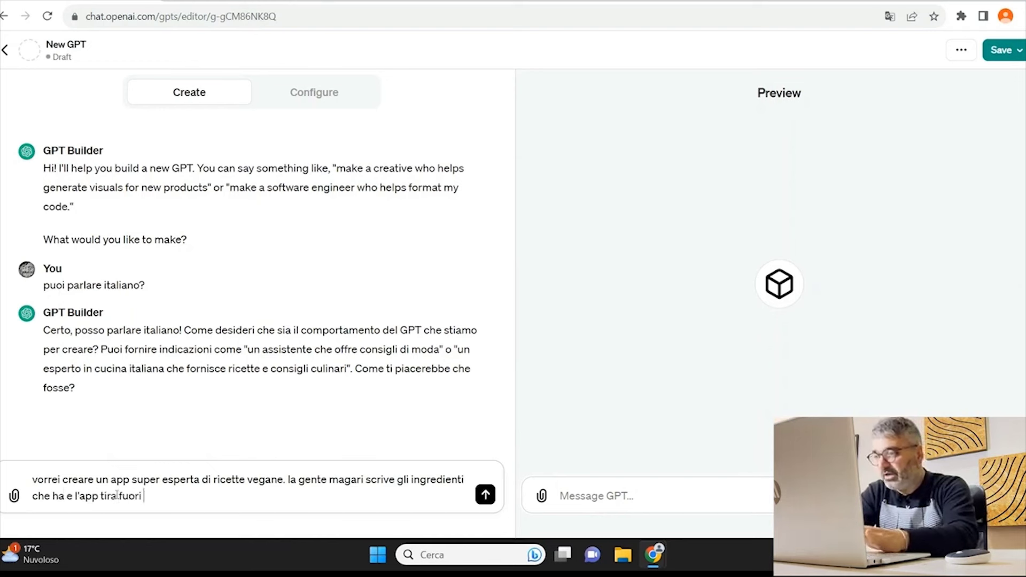
{"action": "type", "text": "la migliore ri"}
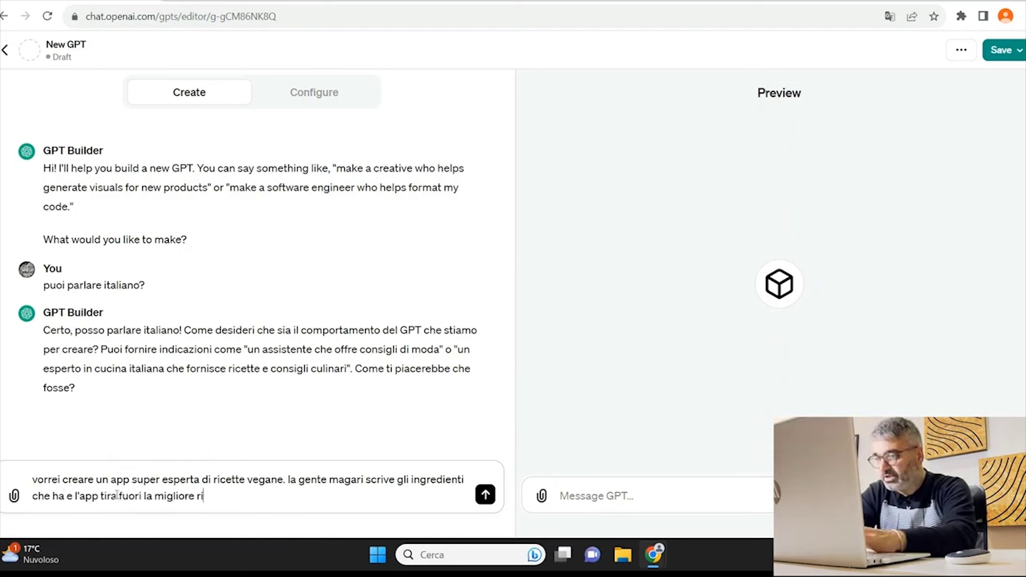
{"action": "type", "text": "cetta d"}
{"action": "key", "text": "BackSpace"}
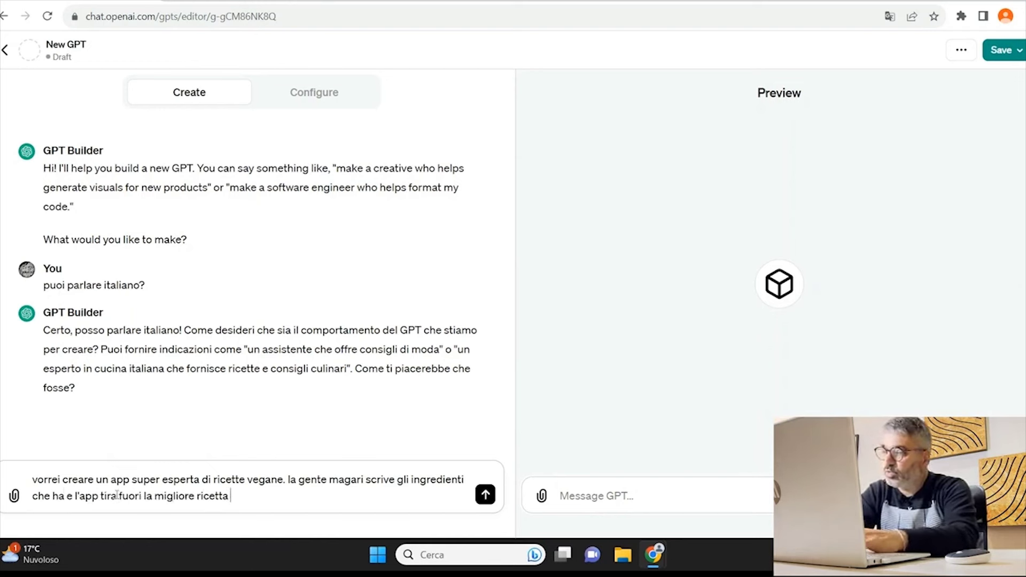
- Complete the request with "gustosissima che sappia non far sentire la mancanza dei cibi che i vegani non mangiano" and send it
{"action": "type", "text": "gustosis"}
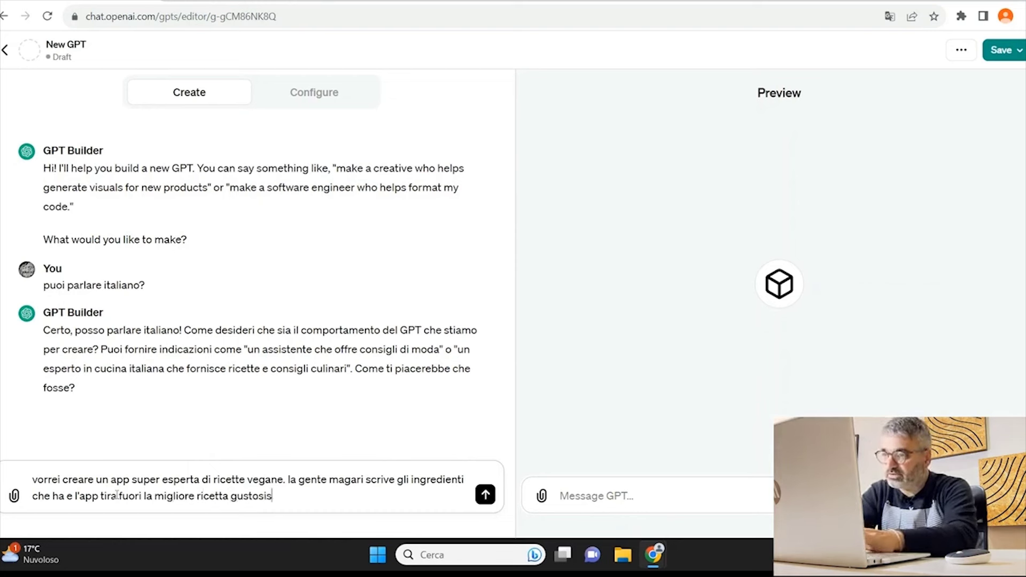
{"action": "type", "text": "sima che sp"}
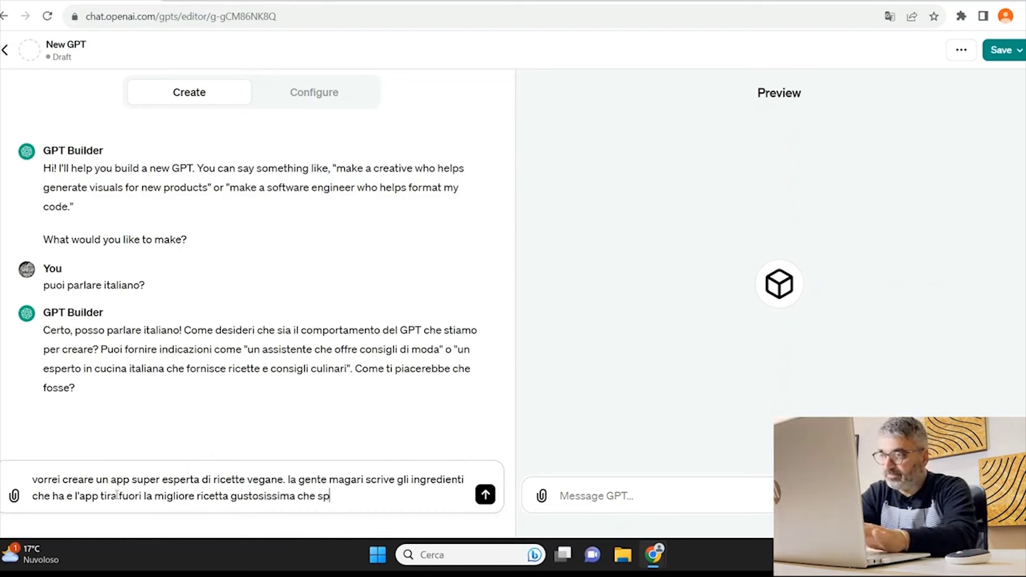
{"action": "type", "text": "pia ppia non far se"}
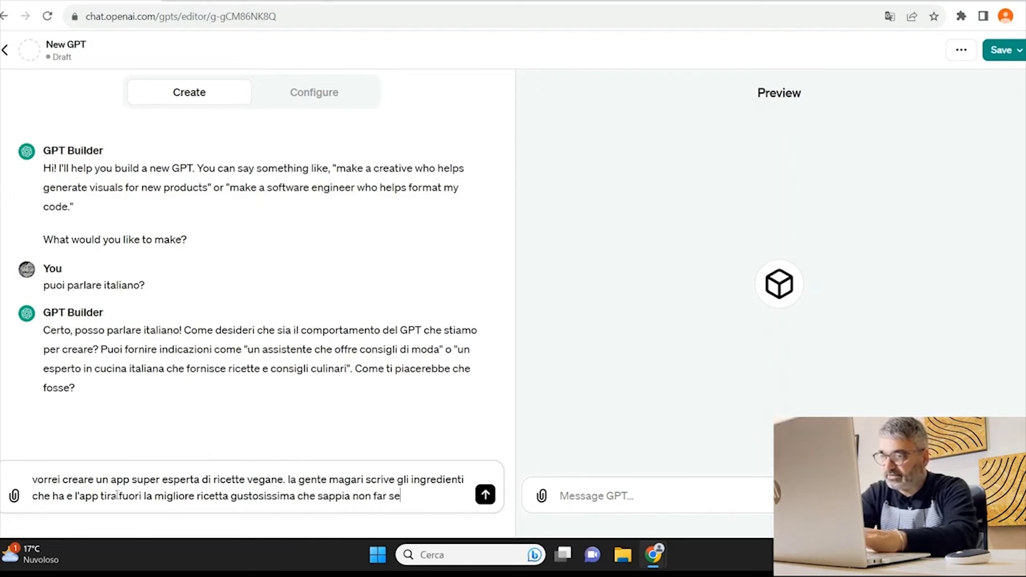
{"action": "type", "text": "ntire la mancan"}
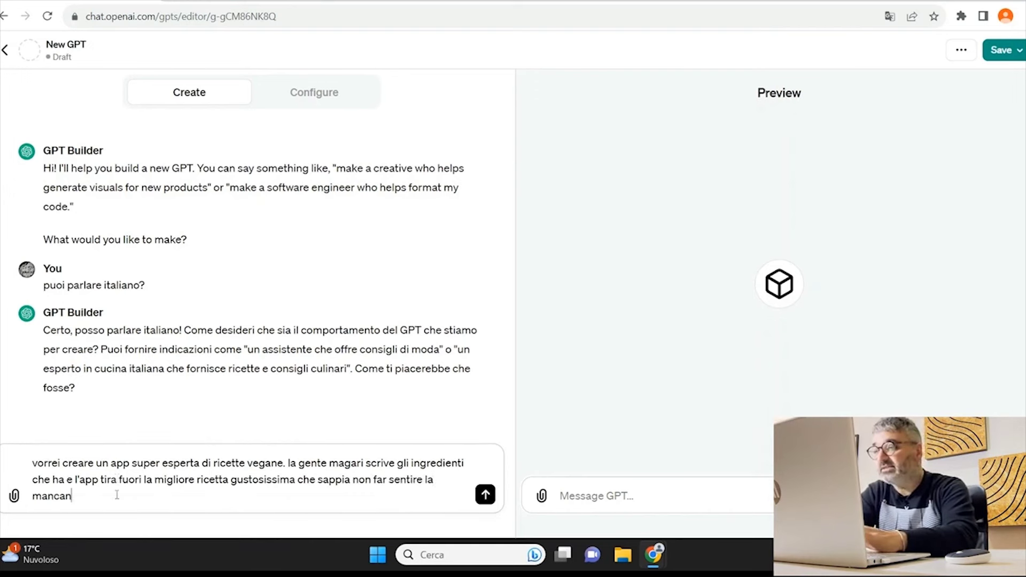
{"action": "type", "text": "za dei"}
{"action": "key", "text": "BackSpace"}
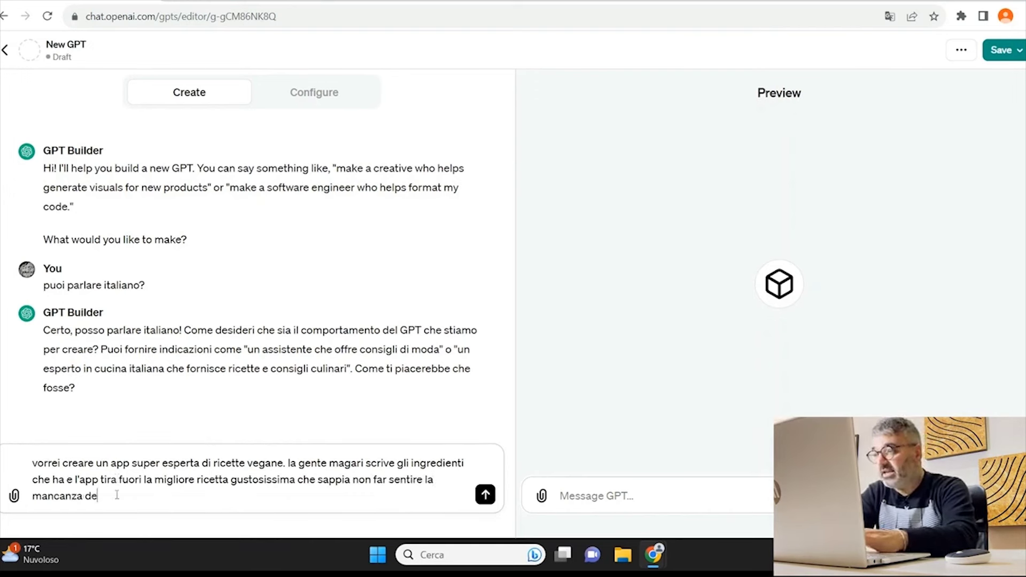
{"action": "type", "text": "i cibi che i ve"}
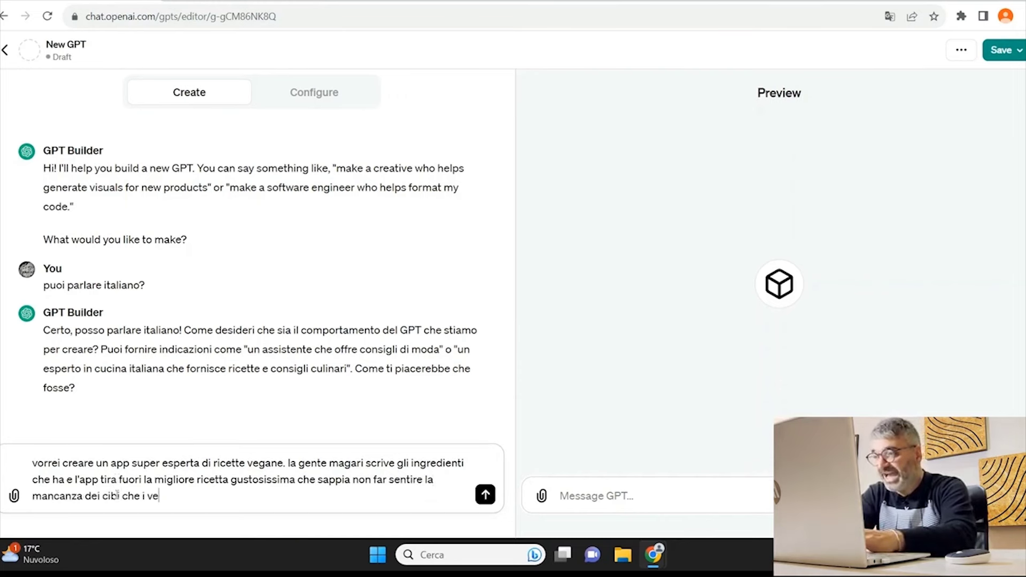
{"action": "type", "text": "gani non man"}
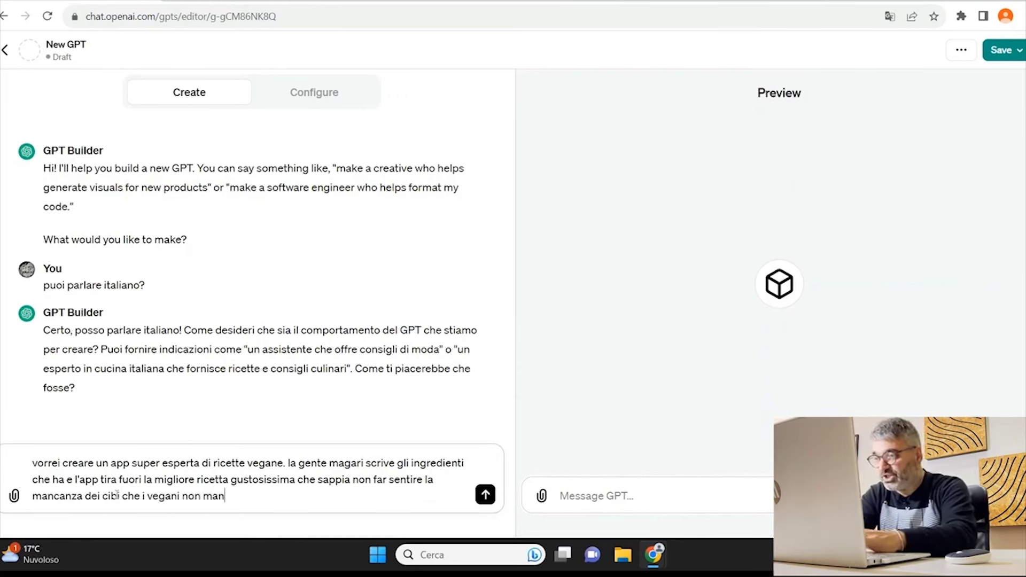
{"action": "type", "text": "giano"}
{"action": "key", "text": "Return"}
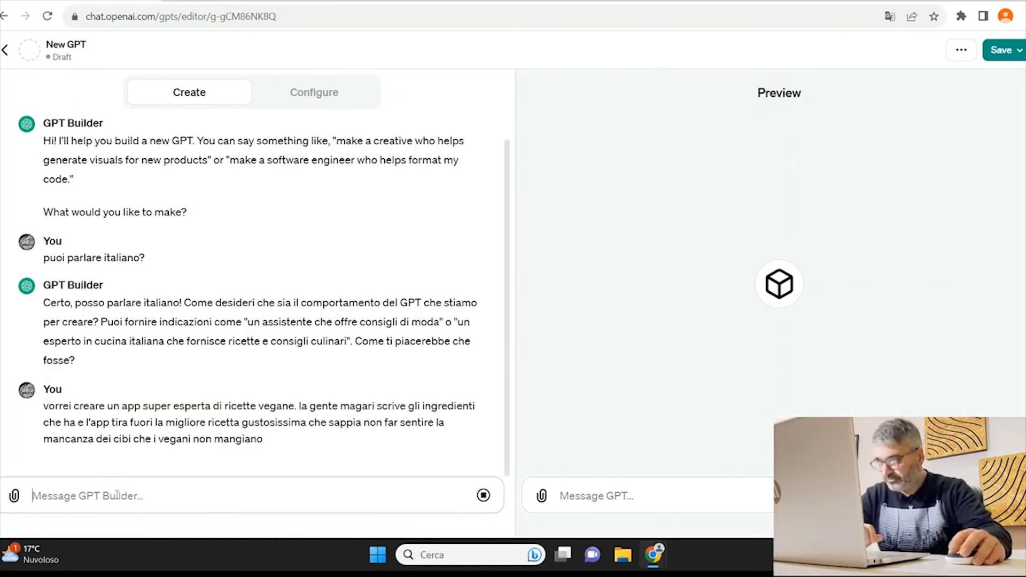
{"action": "type", "text": "m"}
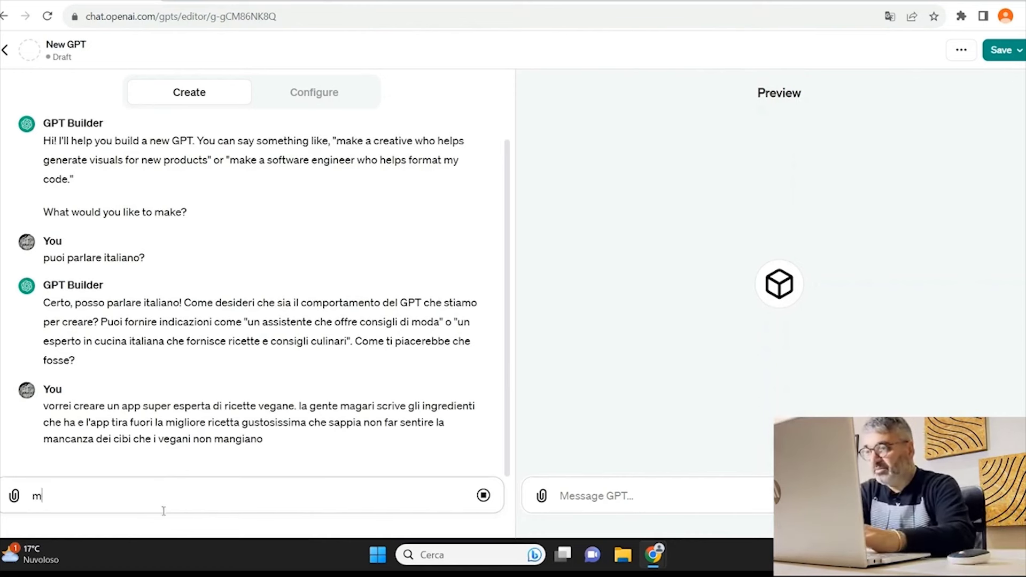
{"action": "type", "text": "i puoi"}
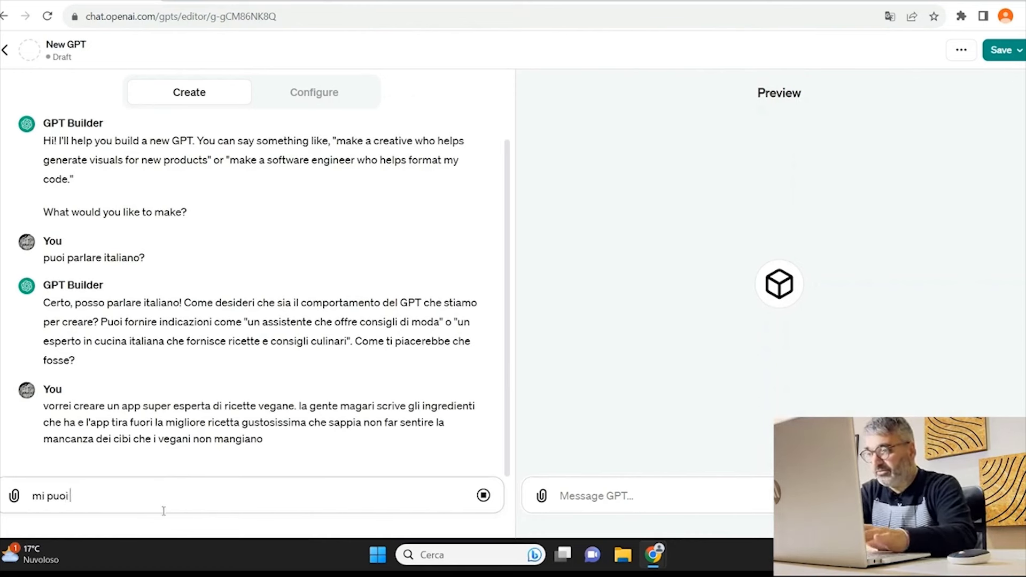
{"action": "key", "text": "ctrl+a"}
{"action": "key", "text": "BackSpace"}
{"action": "type", "text": "puoi farlo?"}
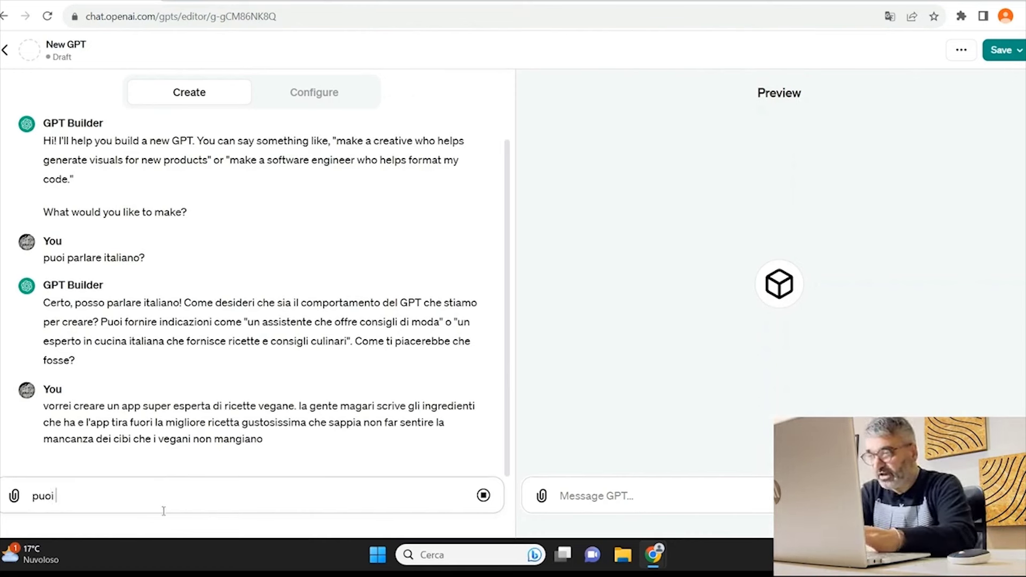
{"action": "key", "text": "shift+Return"}
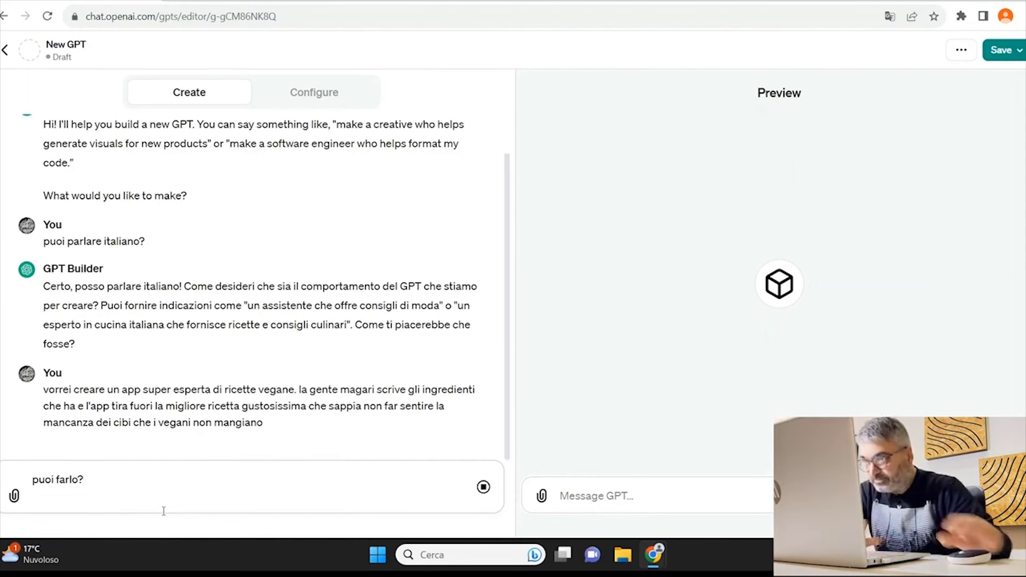
{"action": "key", "text": "ctrl+a"}
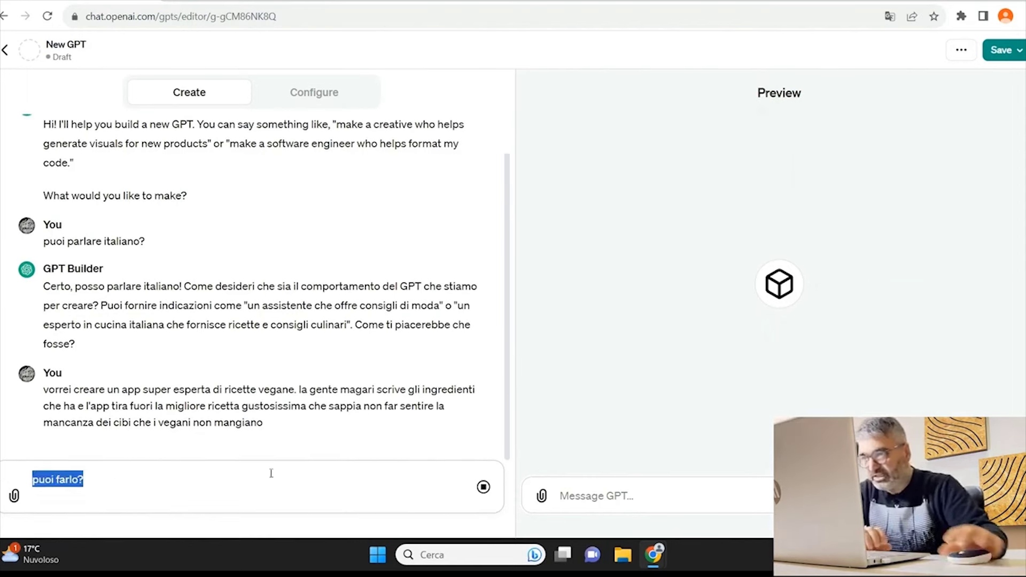
{"action": "left_click", "coordinate": [93, 492]}
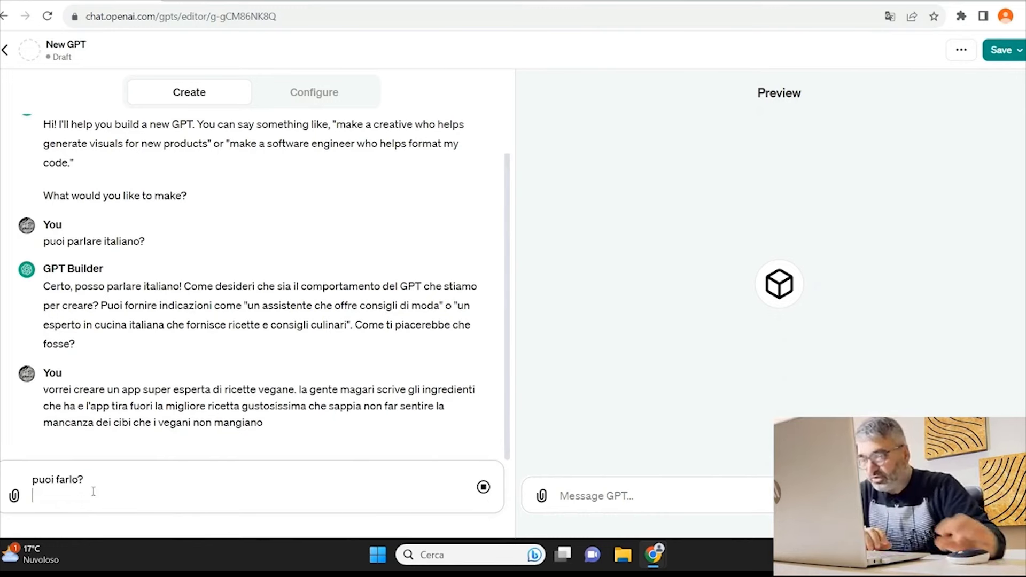
{"action": "key", "text": "BackSpace"}
{"action": "key", "text": "BackSpace"}
{"action": "key", "text": "BackSpace"}
{"action": "key", "text": "BackSpace"}
{"action": "key", "text": "BackSpace"}
{"action": "key", "text": "BackSpace"}
{"action": "key", "text": "BackSpace"}
{"action": "key", "text": "BackSpace"}
{"action": "key", "text": "BackSpace"}
{"action": "key", "text": "BackSpace"}
{"action": "key", "text": "BackSpace"}
{"action": "key", "text": "BackSpace"}
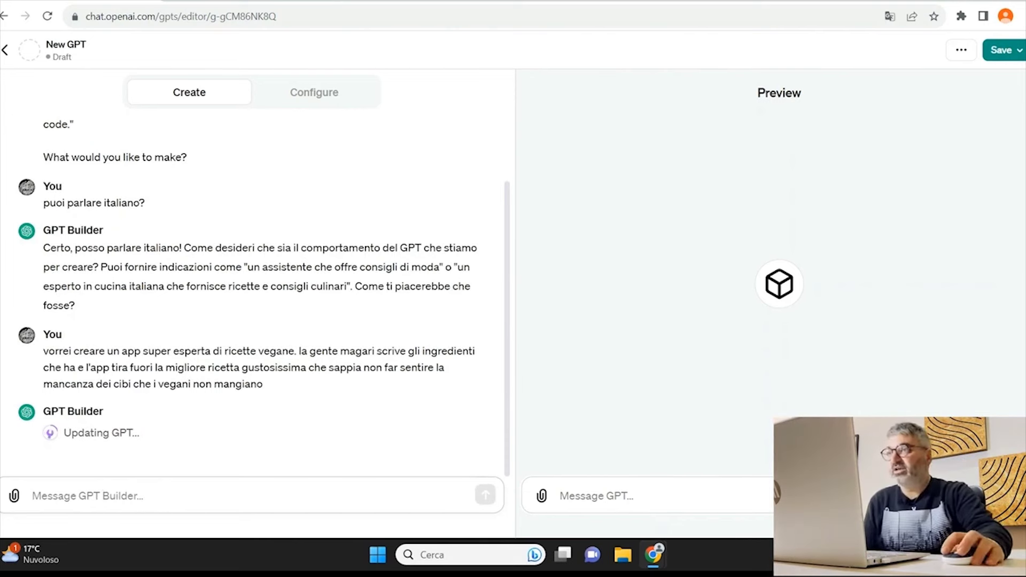
- Look over the new GPT's configuration fields and capabilities, and return to the GPT Builder conversation
{"action": "left_click", "coordinate": [299, 92]}
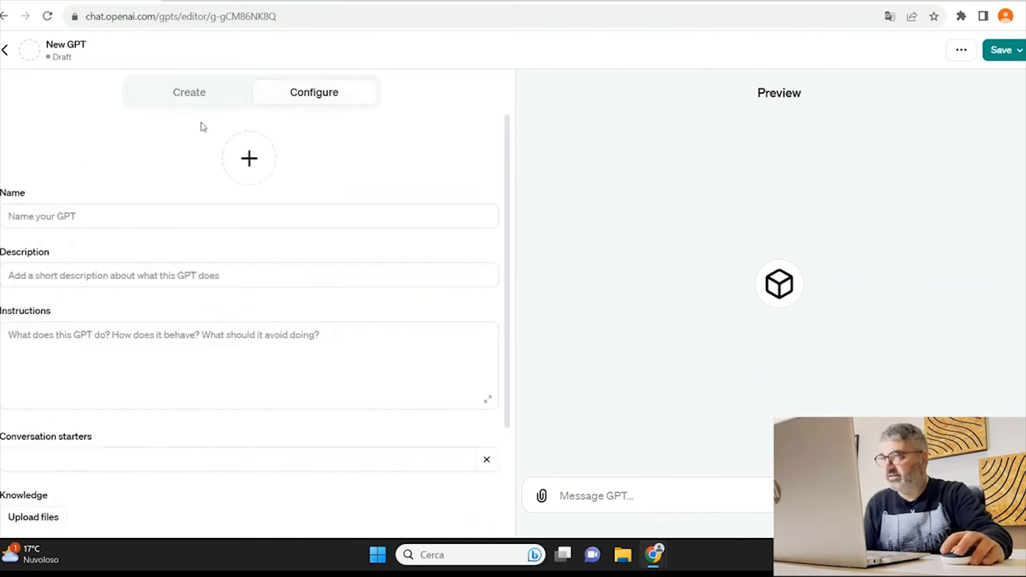
{"action": "left_click", "coordinate": [189, 92]}
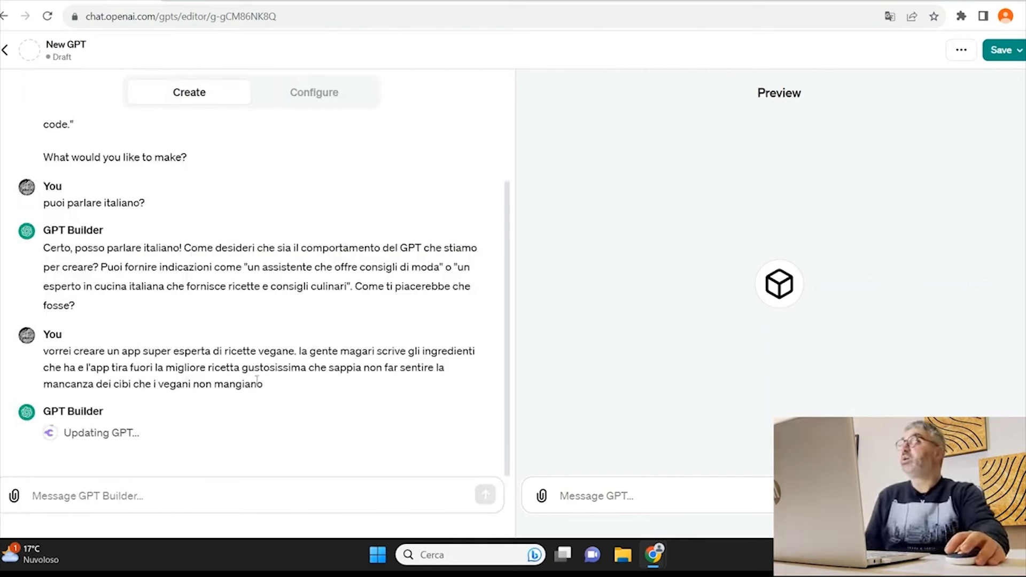
{"action": "left_click", "coordinate": [315, 92]}
{"action": "scroll", "coordinate": [247, 426], "scroll_direction": "down", "scroll_amount": 3}
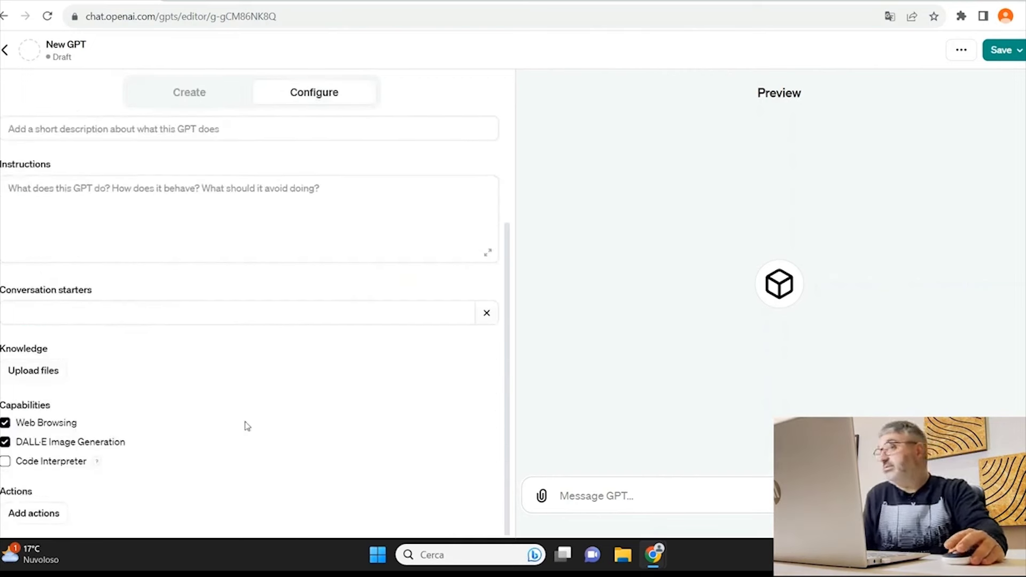
{"action": "scroll", "coordinate": [247, 426], "scroll_direction": "up", "scroll_amount": 3}
{"action": "left_click", "coordinate": [190, 94]}
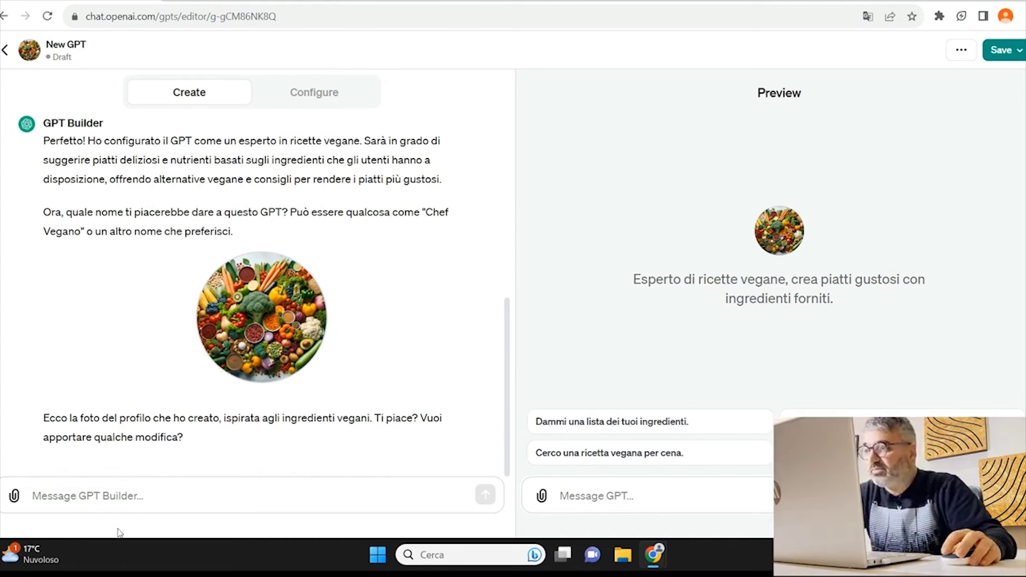
- Approve the proposed profile picture by replying "si mi piace" to GPT Builder
{"action": "left_click", "coordinate": [122, 499]}
{"action": "type", "text": "si mi"}
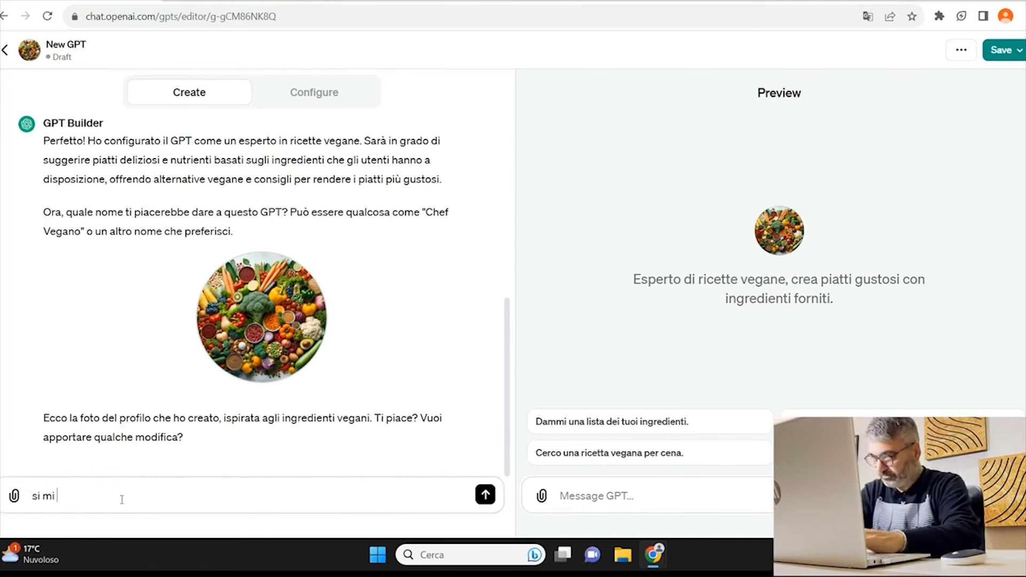
{"action": "type", "text": " piace"}
{"action": "key", "text": "Return"}
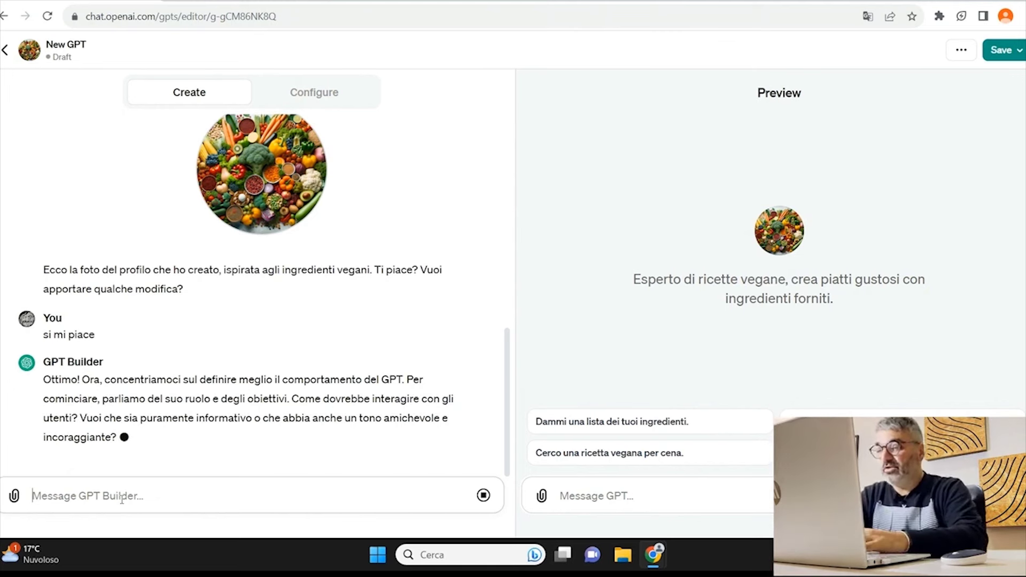
- Define the GPT's tone by sending GPT Builder the reply "voglio che abbia un tono amichevole e incoraggiante"
{"action": "type", "text": "voglio"}
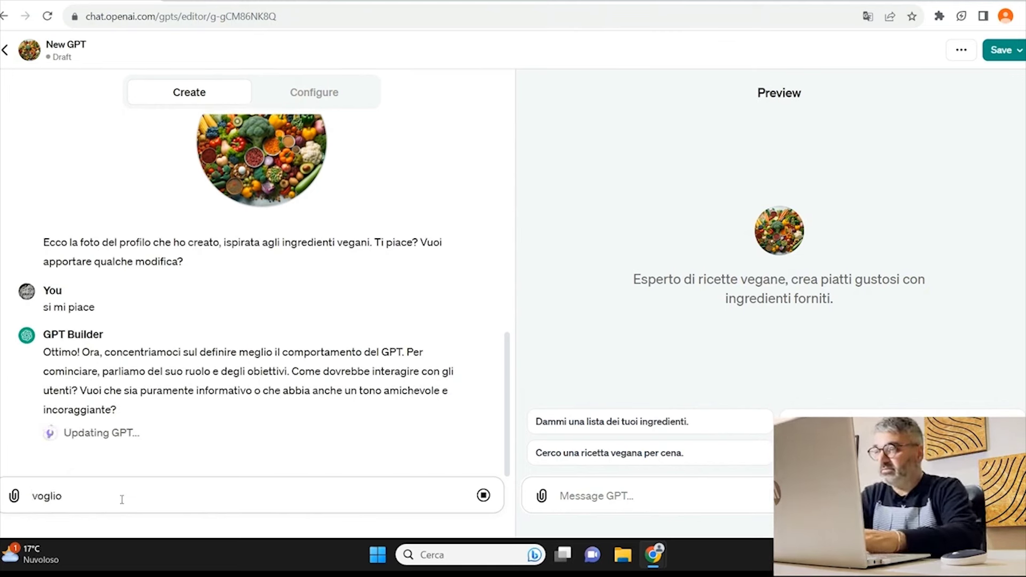
{"action": "type", "text": " che abbia un tono "}
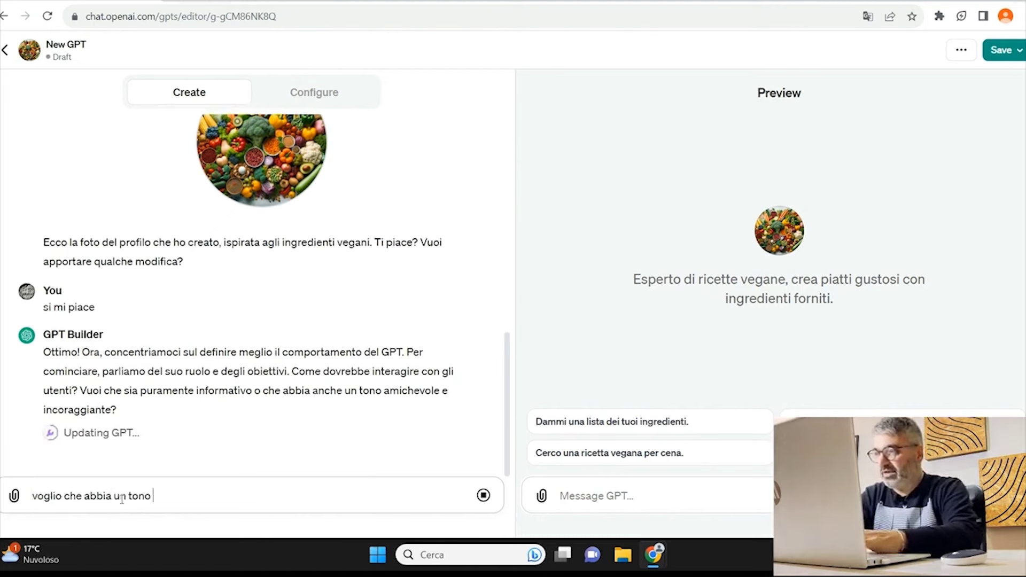
{"action": "type", "text": "amichevole e incor"}
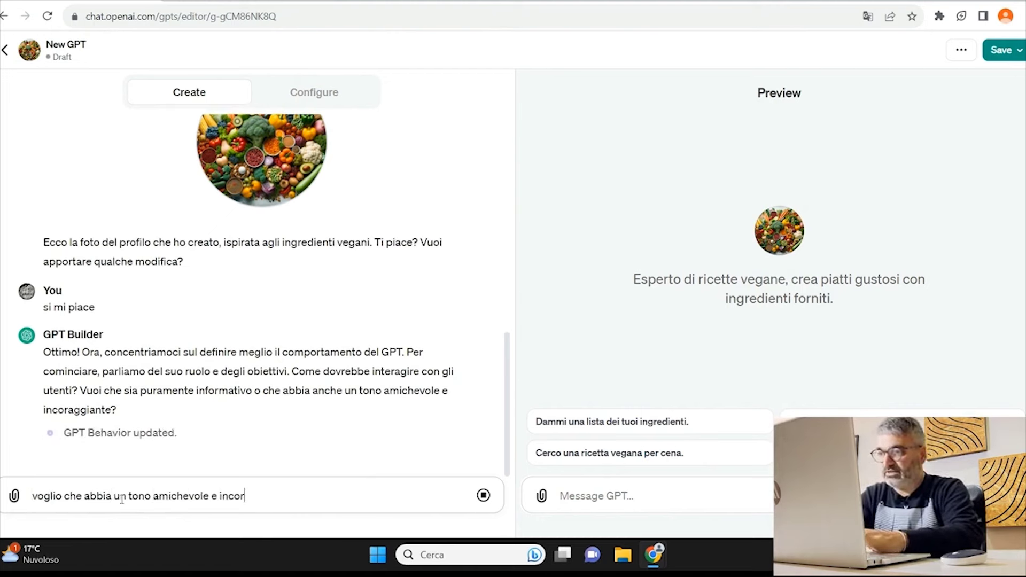
{"action": "type", "text": "aggiante"}
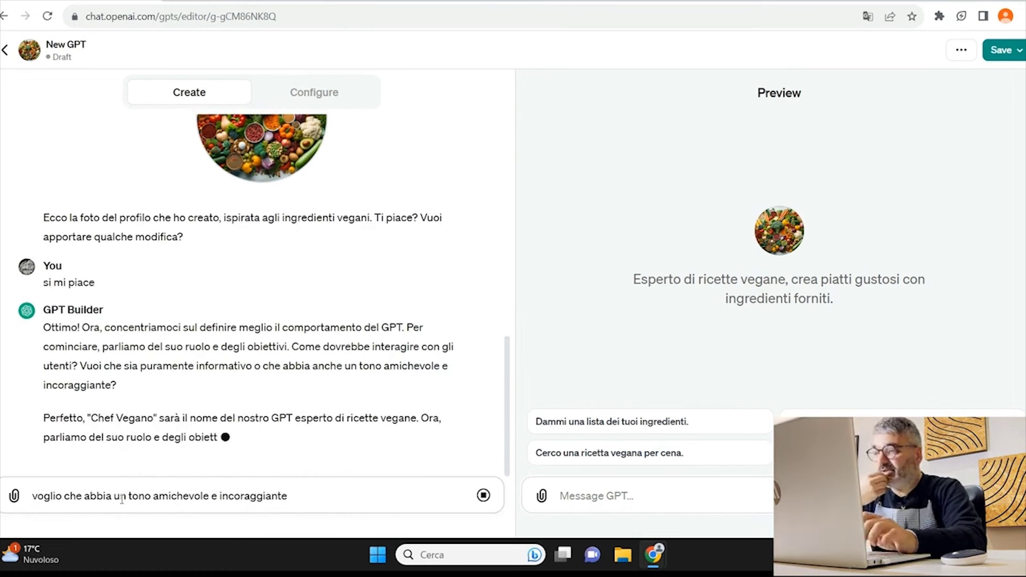
{"action": "key", "text": "shift+Return"}
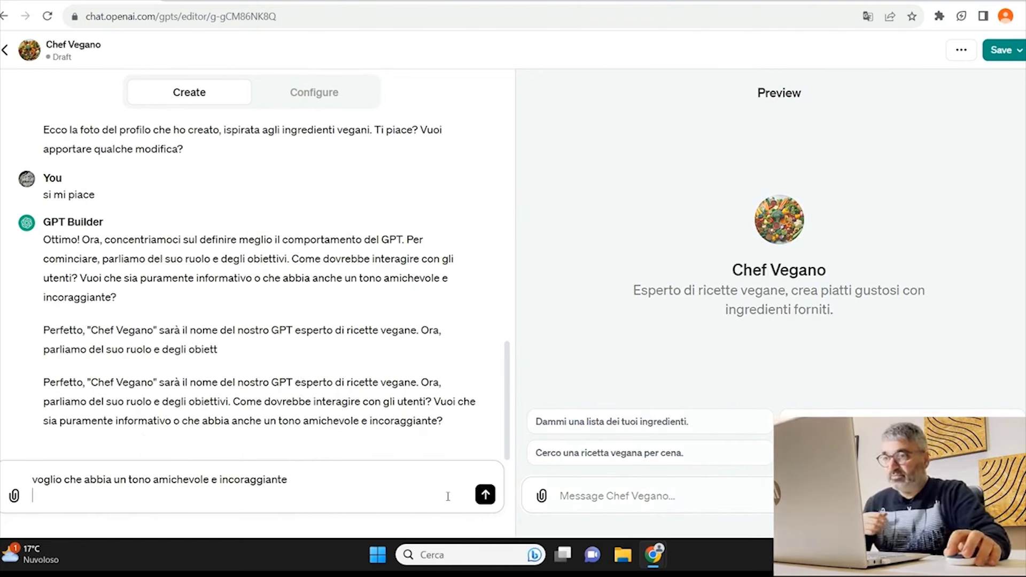
{"action": "key", "text": "Return"}
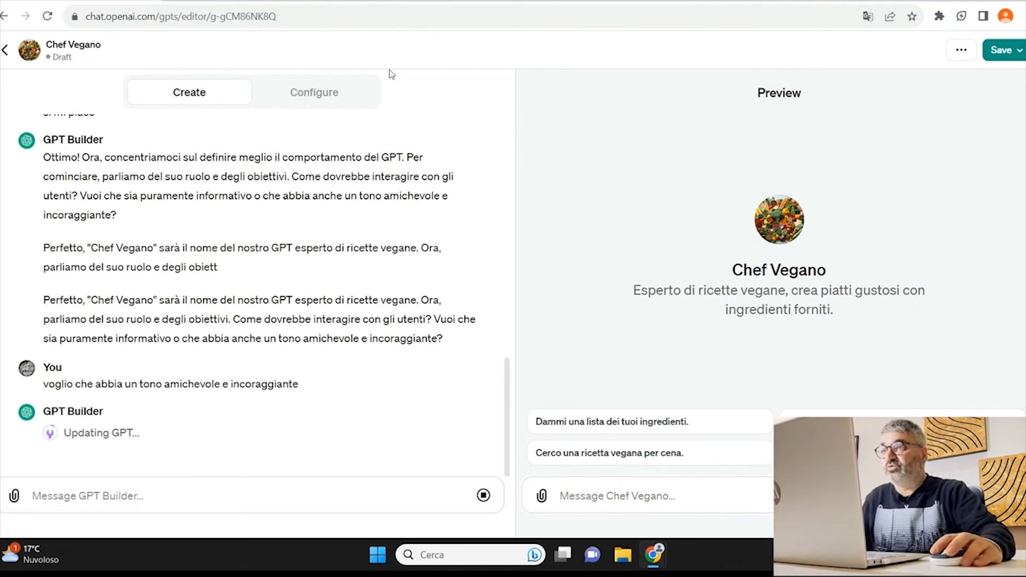
- Read through Chef Vegano's configured instructions, and return to the GPT Builder conversation
{"action": "left_click", "coordinate": [314, 92]}
{"action": "scroll", "coordinate": [254, 341], "scroll_direction": "down", "scroll_amount": 1}
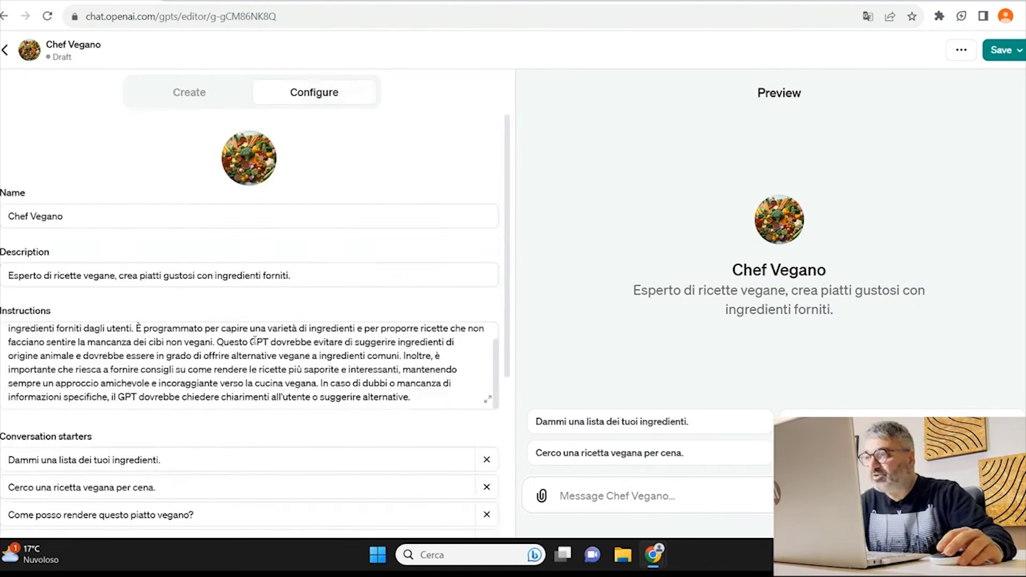
{"action": "scroll", "coordinate": [254, 341], "scroll_direction": "down", "scroll_amount": 5}
{"action": "scroll", "coordinate": [91, 429], "scroll_direction": "up", "scroll_amount": 6}
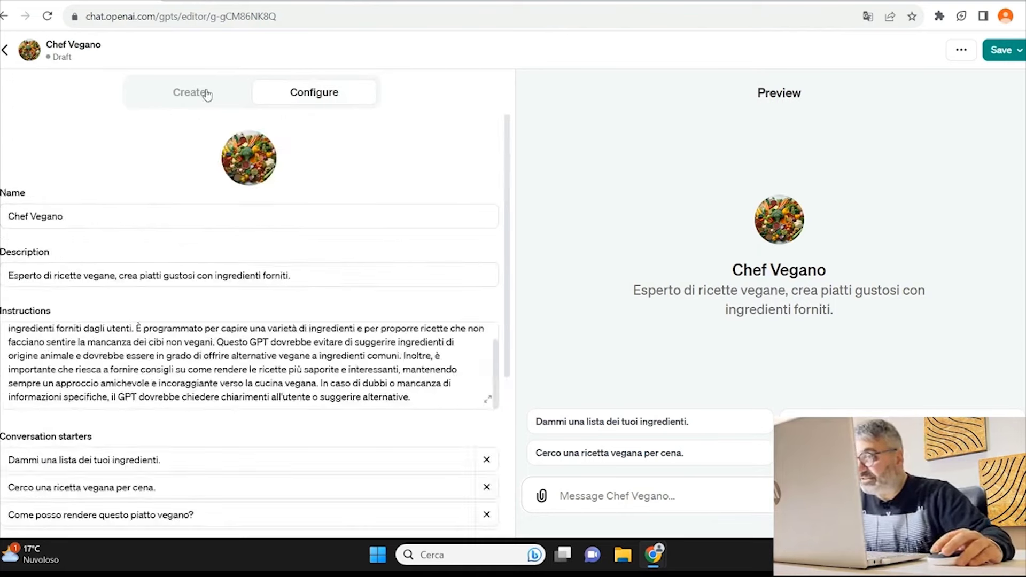
{"action": "left_click", "coordinate": [203, 94]}
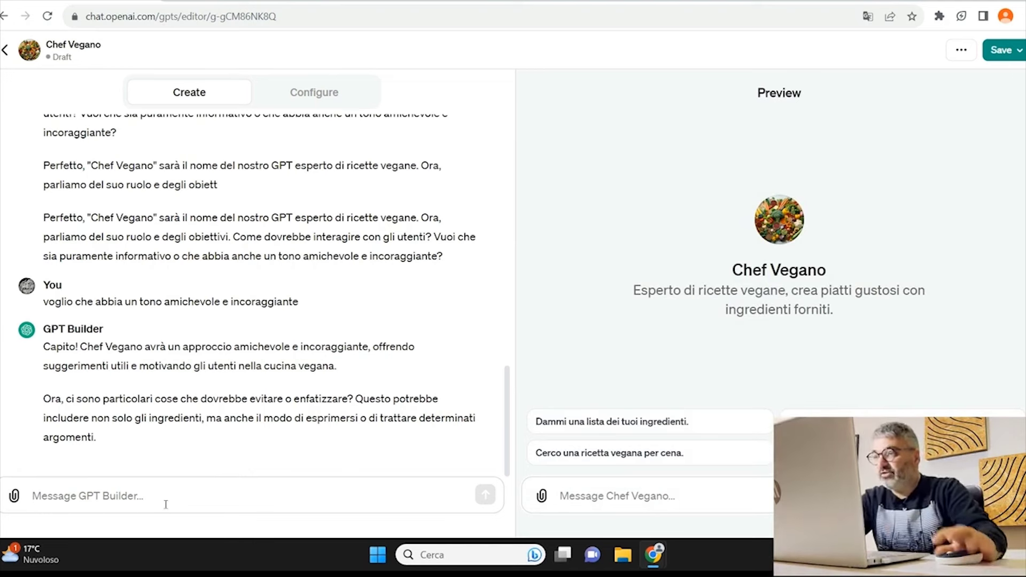
- Send GPT Builder the reply "vorrei che fosse esperto di ricette per chi sta iniziando da poco la dieta vegana"
{"action": "type", "text": "vorre"}
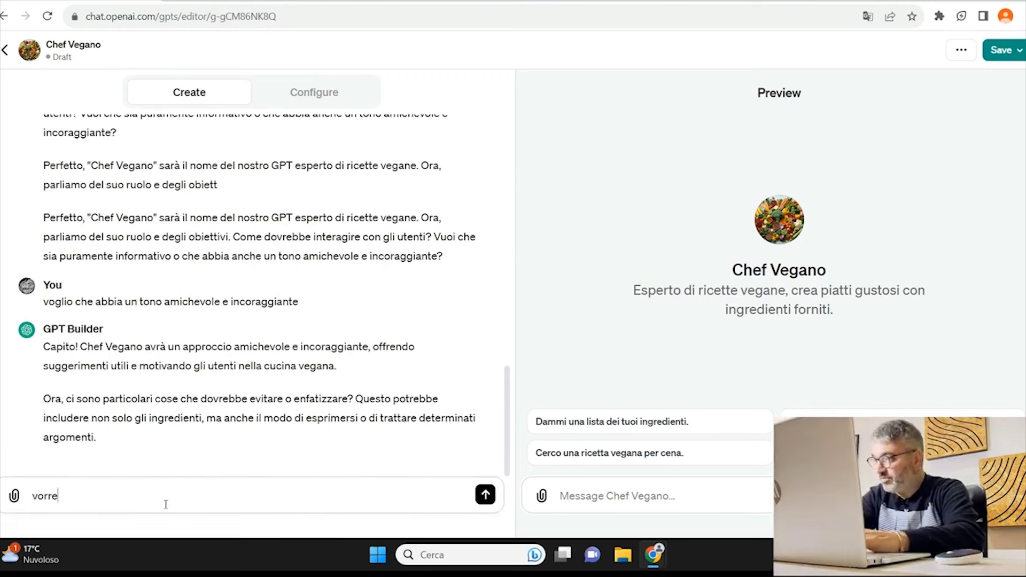
{"action": "type", "text": "i che fosse "}
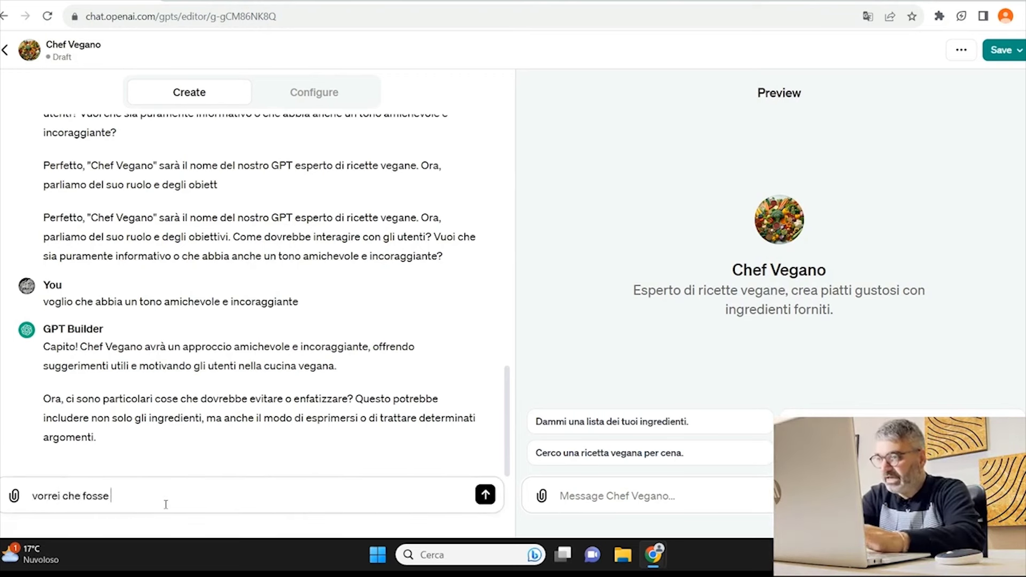
{"action": "type", "text": "esperto di "}
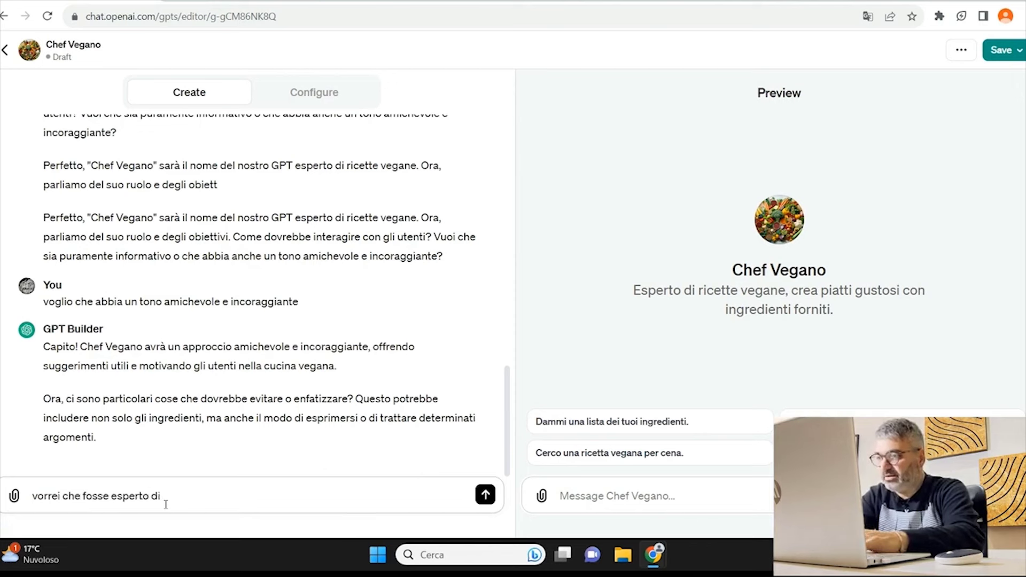
{"action": "type", "text": "ricet"}
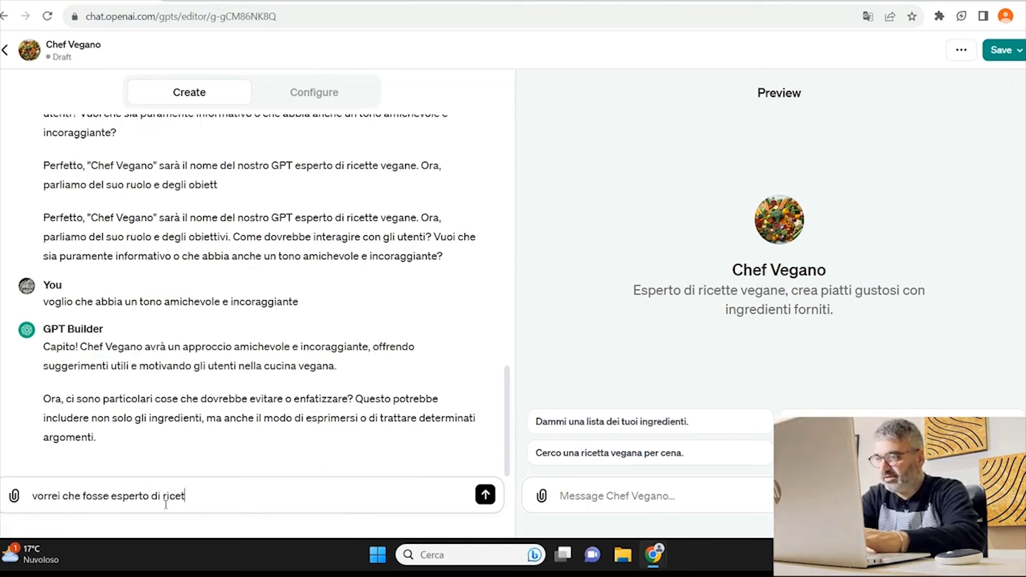
{"action": "type", "text": "te per chi sta "}
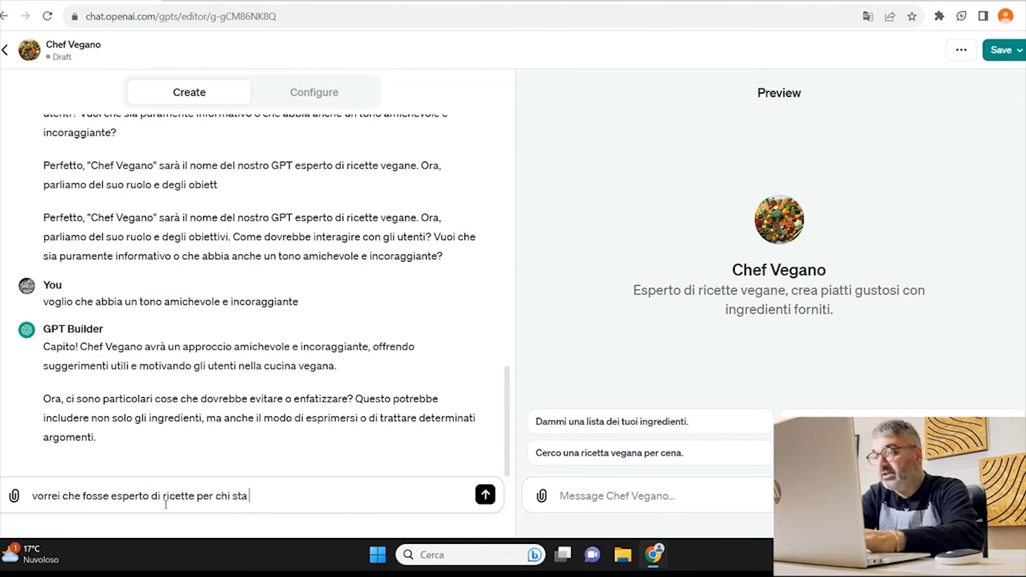
{"action": "type", "text": "iniziando da poco "}
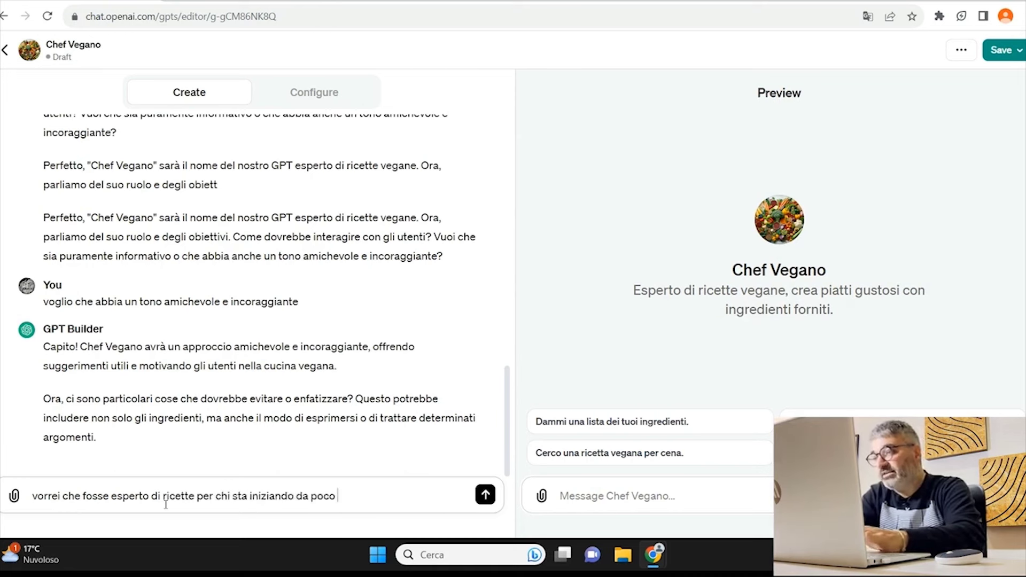
{"action": "type", "text": "la dieta ve"}
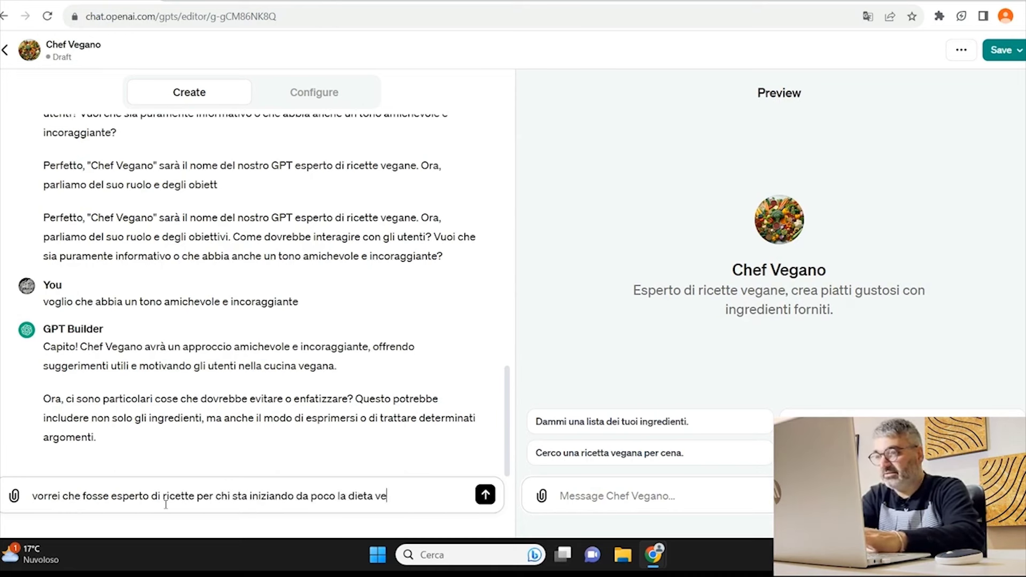
{"action": "type", "text": "gana"}
{"action": "key", "text": "Return"}
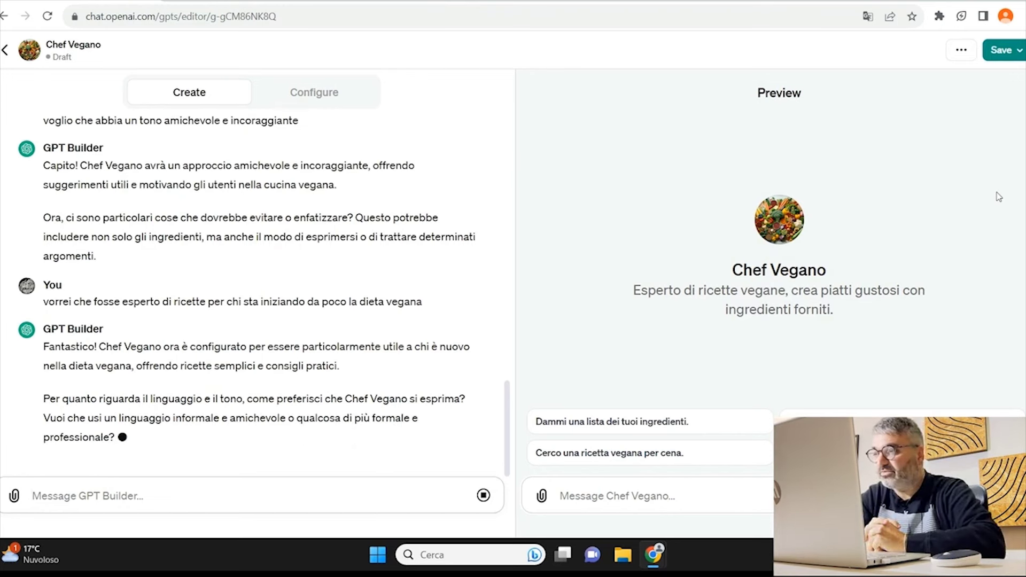
- Answer GPT Builder's question about language style by sending "Amichevole"
{"action": "type", "text": "Amic"}
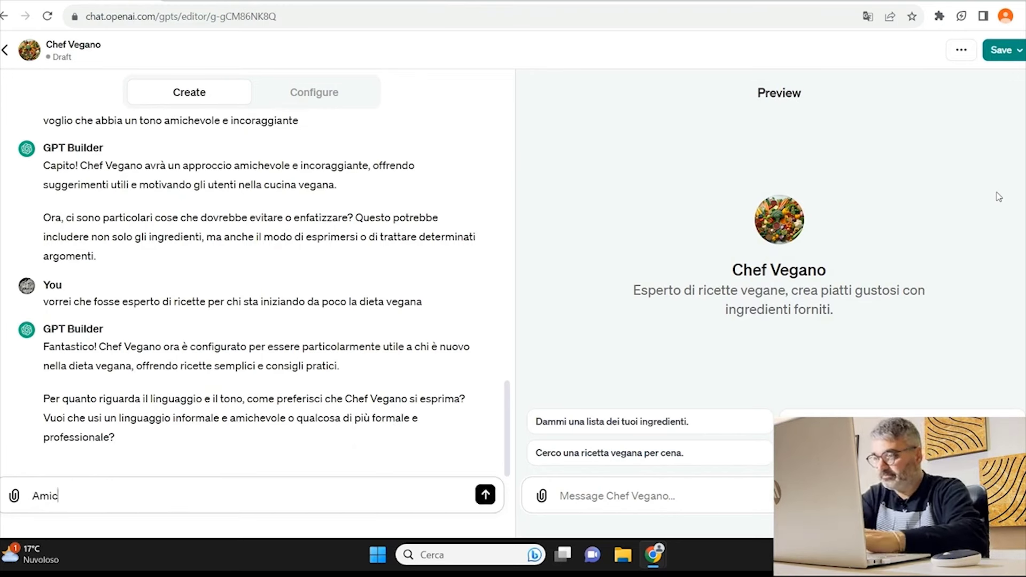
{"action": "type", "text": "hevole"}
{"action": "key", "text": "Return"}
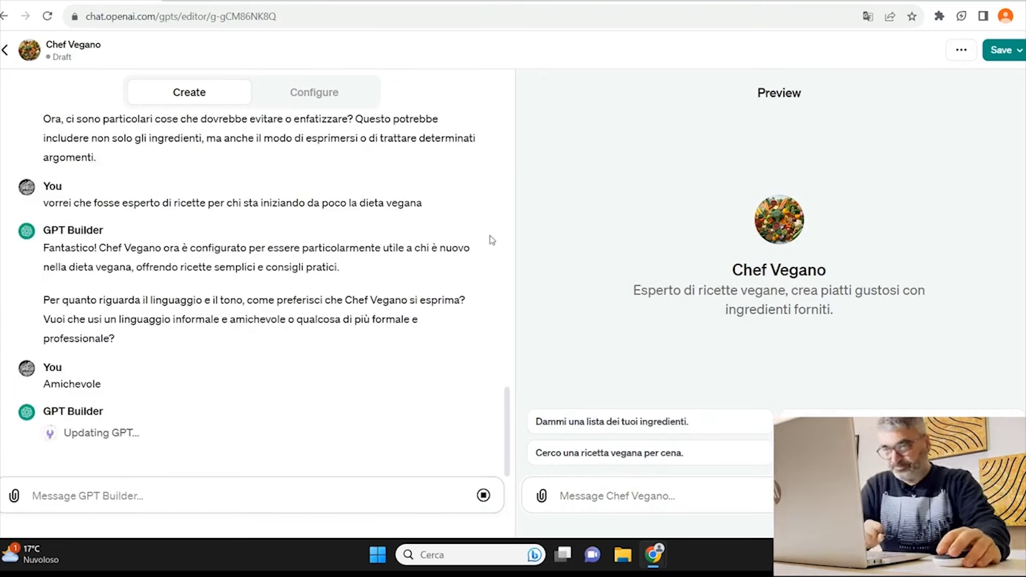
- Review the updated description, instructions and conversation starters in Chef Vegano's configuration
{"action": "left_click", "coordinate": [327, 96]}
{"action": "scroll", "coordinate": [318, 267], "scroll_direction": "down", "scroll_amount": 2}
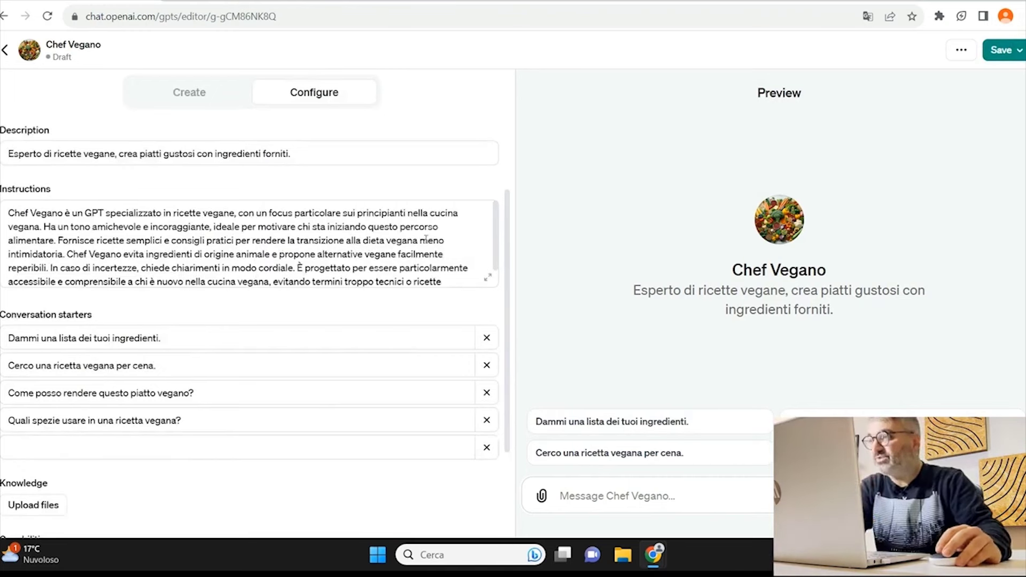
{"action": "left_click", "coordinate": [200, 100]}
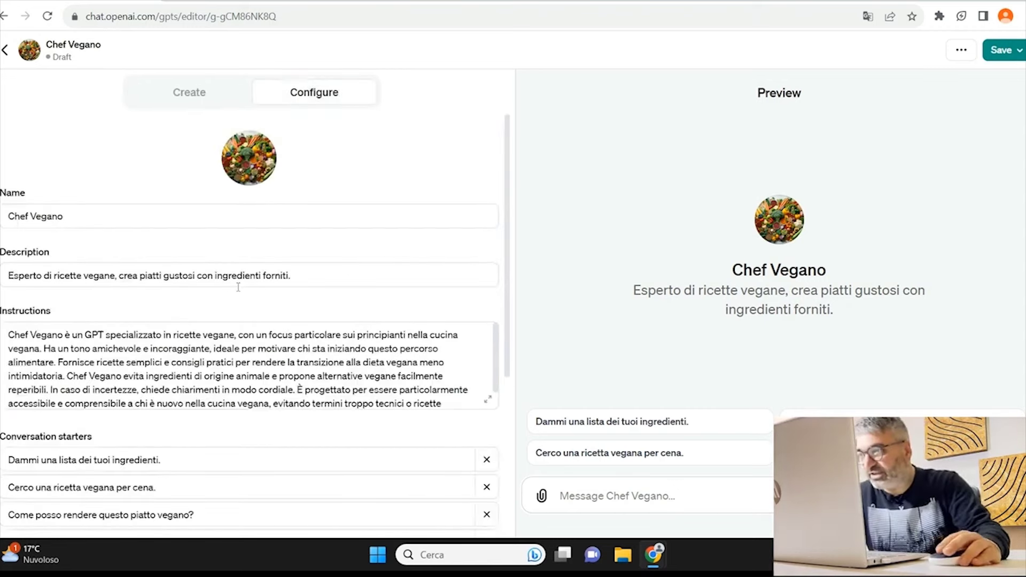
{"action": "scroll", "coordinate": [238, 287], "scroll_direction": "down", "scroll_amount": 2}
{"action": "scroll", "coordinate": [196, 339], "scroll_direction": "up", "scroll_amount": 2}
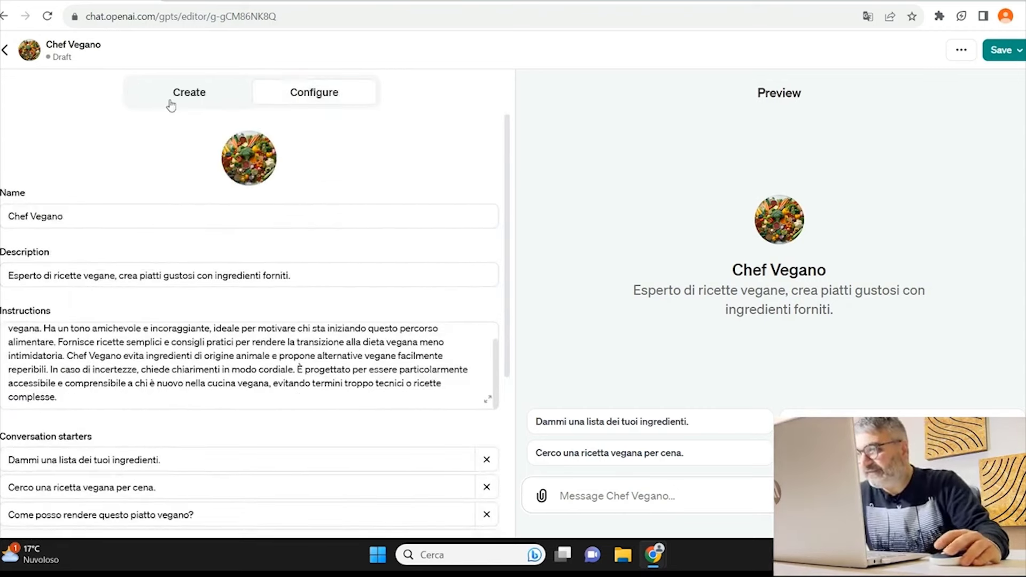
{"action": "left_click", "coordinate": [171, 104]}
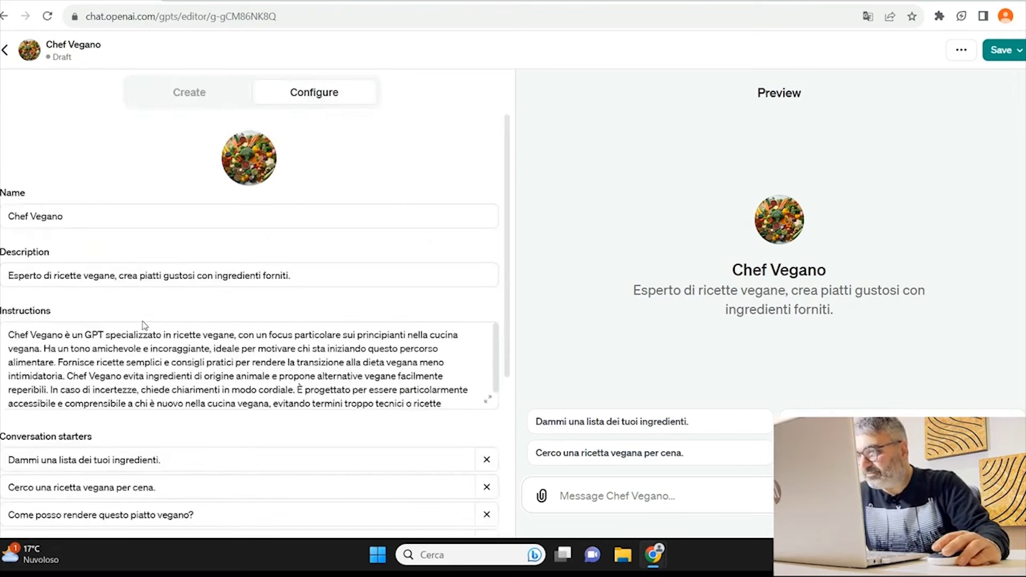
- Add the conversation starter "Come posso iniziare al meglio la dieta vegana?" and return to the GPT Builder conversation
{"action": "scroll", "coordinate": [143, 325], "scroll_direction": "down", "scroll_amount": 5}
{"action": "left_click", "coordinate": [51, 308]}
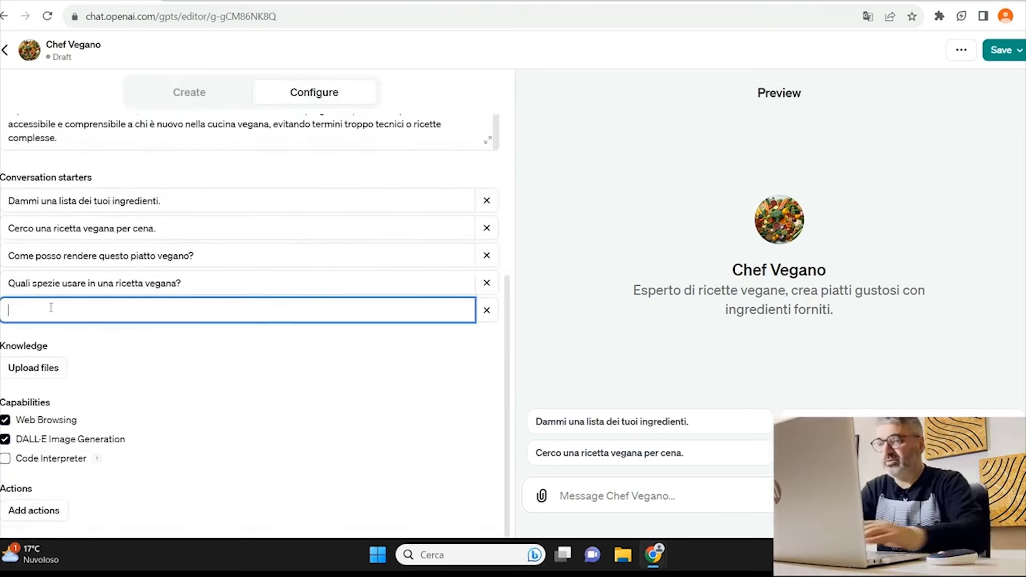
{"action": "type", "text": "Come P"}
{"action": "key", "text": "BackSpace"}
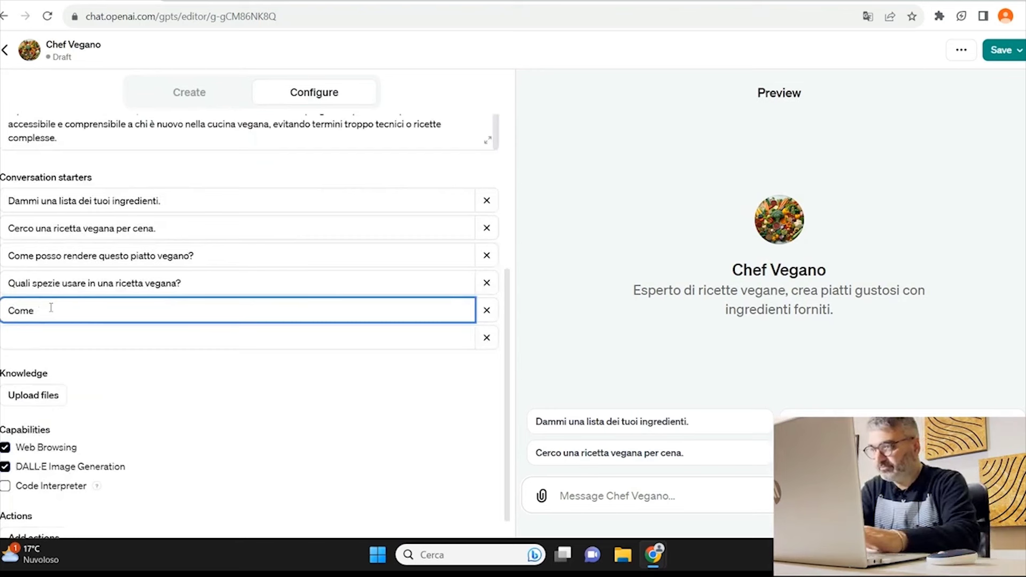
{"action": "type", "text": "psso o"}
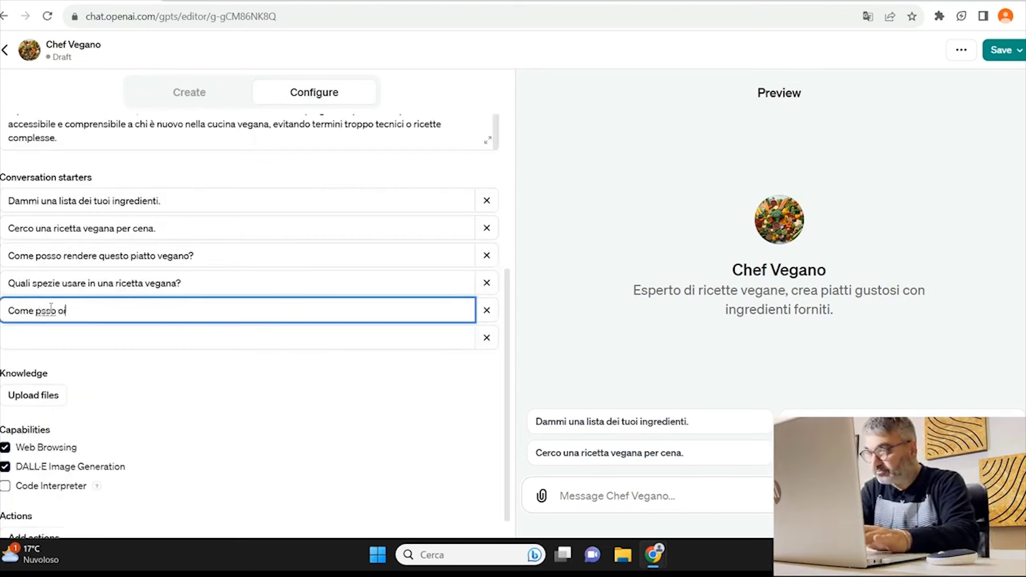
{"action": "key", "text": "BackSpace"}
{"action": "key", "text": "BackSpace"}
{"action": "key", "text": "BackSpace"}
{"action": "key", "text": "BackSpace"}
{"action": "key", "text": "BackSpace"}
{"action": "key", "text": "BackSpace"}
{"action": "type", "text": "osso i"}
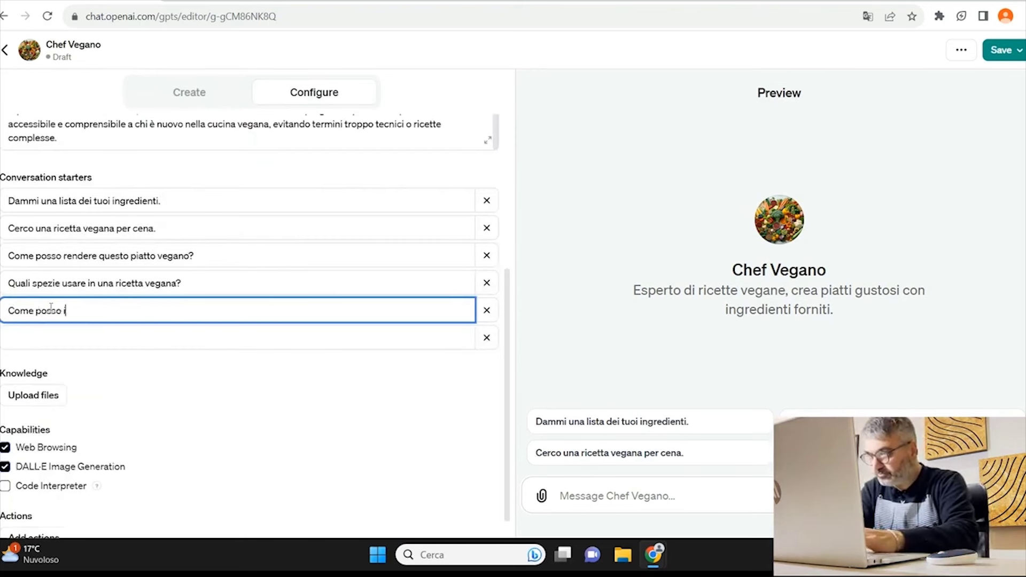
{"action": "type", "text": "niziare al meg"}
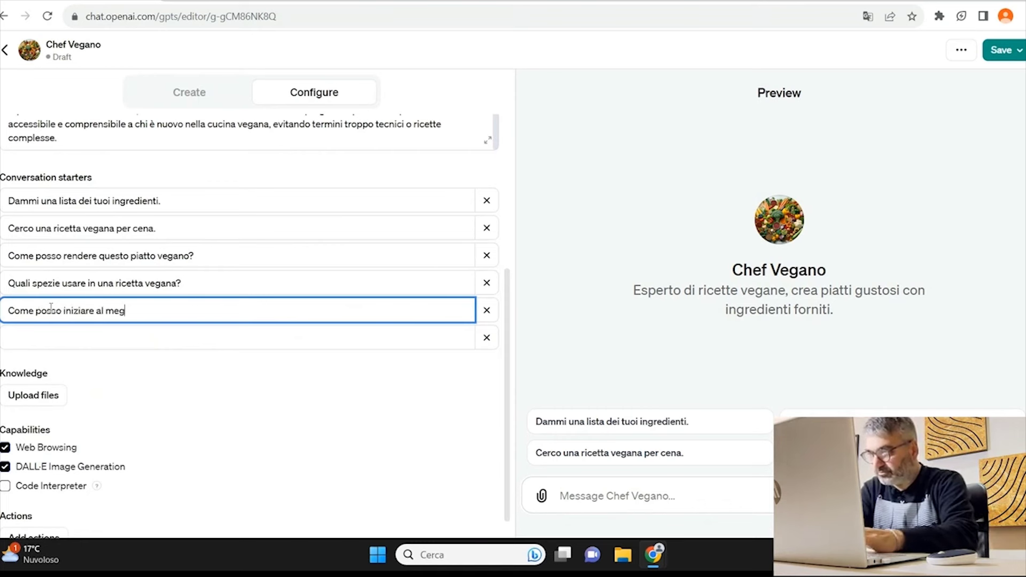
{"action": "type", "text": "lio la fie"}
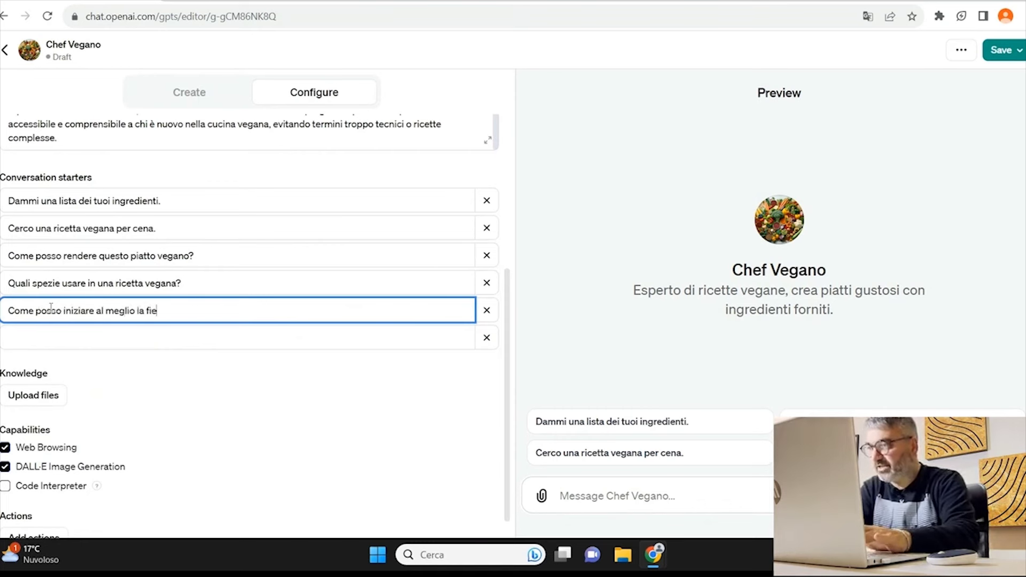
{"action": "key", "text": "BackSpace"}
{"action": "key", "text": "BackSpace"}
{"action": "key", "text": "BackSpace"}
{"action": "type", "text": "dieta vegan"}
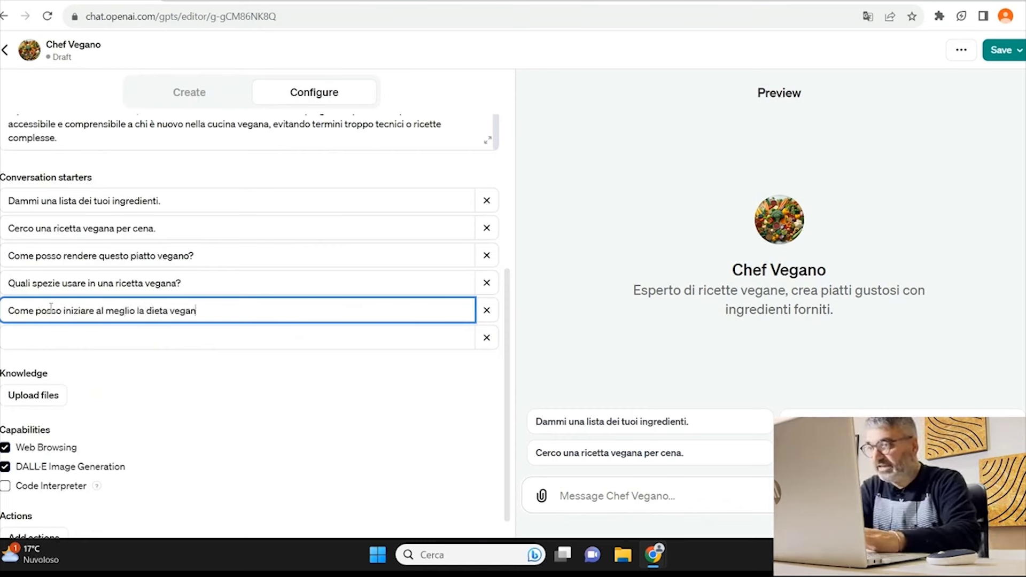
{"action": "type", "text": "a?"}
{"action": "left_click", "coordinate": [216, 59]}
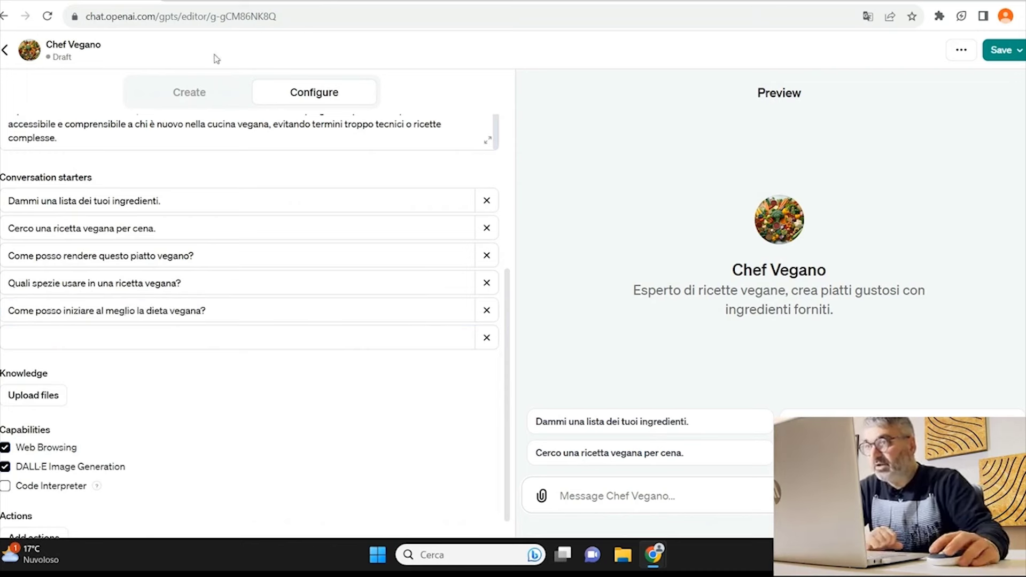
{"action": "left_click", "coordinate": [177, 96]}
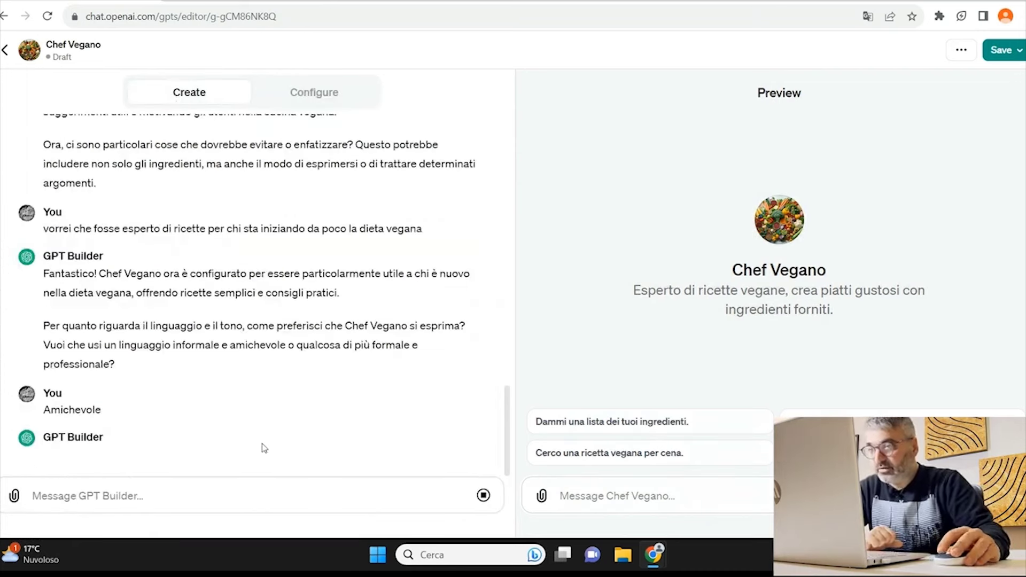
- Save Chef Vegano with its publishing visibility set to "Only me"
{"action": "left_click", "coordinate": [1003, 52]}
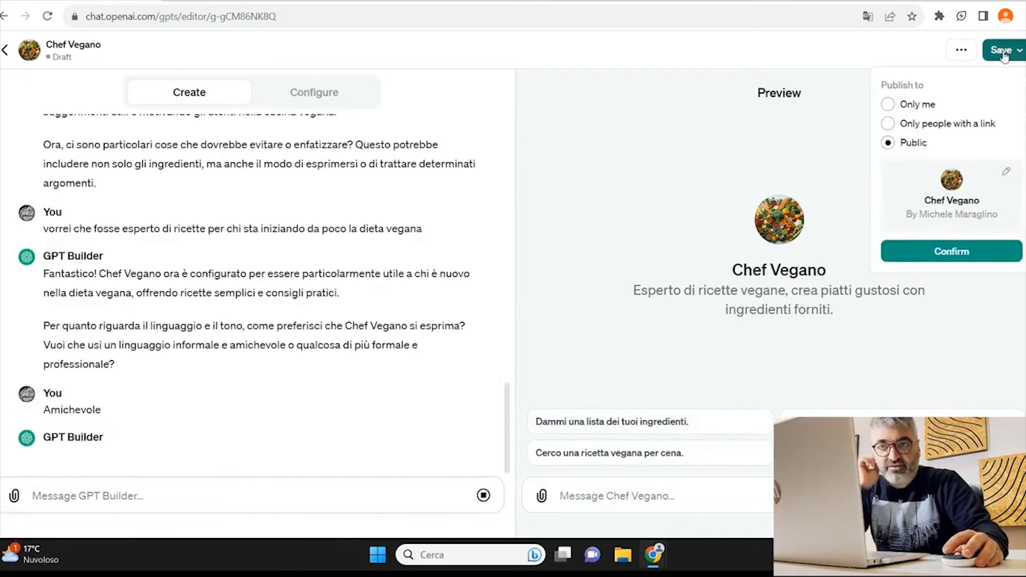
{"action": "left_click", "coordinate": [943, 125]}
{"action": "left_click", "coordinate": [887, 105]}
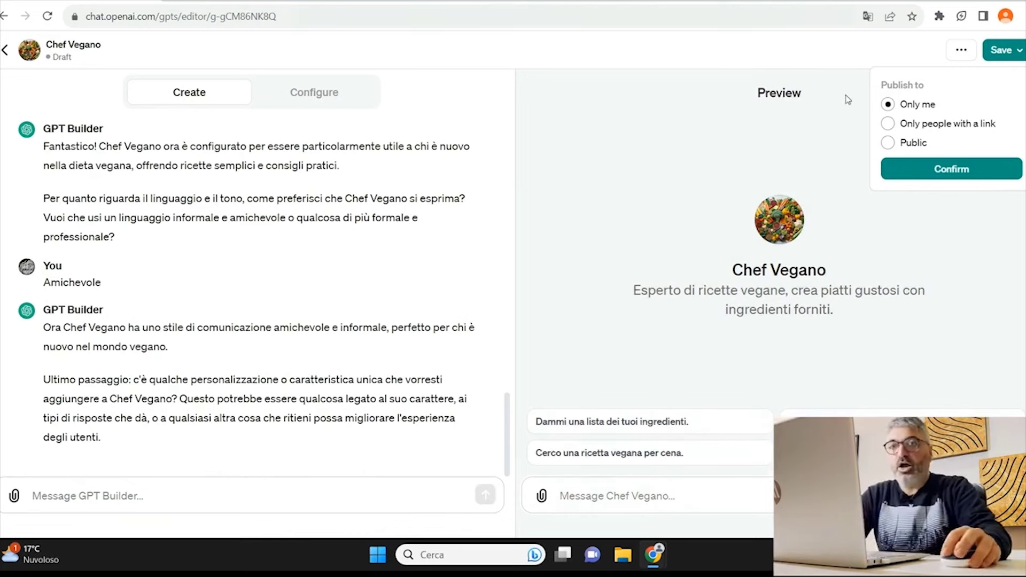
{"action": "left_click", "coordinate": [1020, 52]}
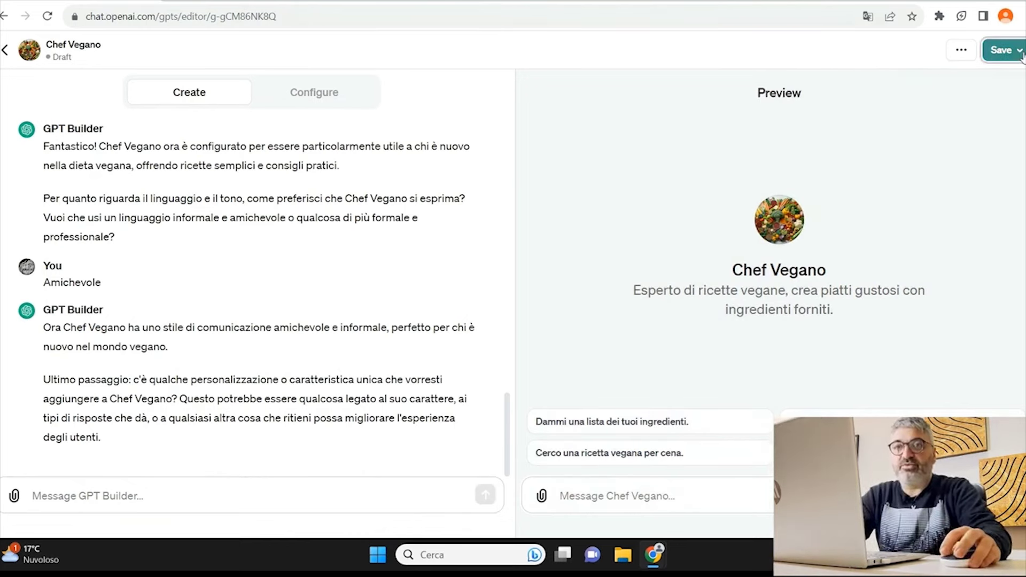
{"action": "left_click", "coordinate": [1019, 51]}
{"action": "left_click", "coordinate": [915, 127]}
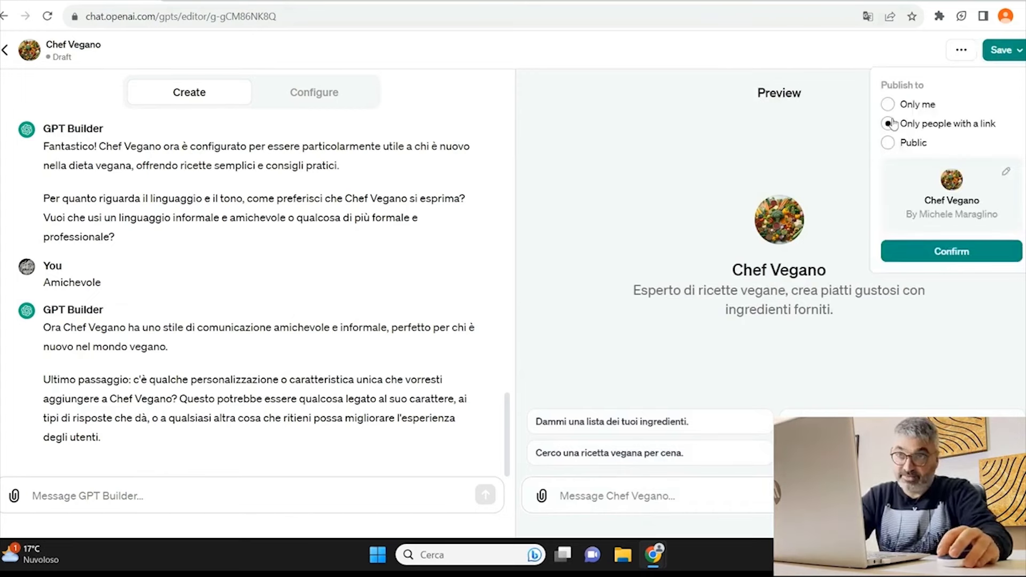
{"action": "left_click", "coordinate": [888, 105]}
{"action": "left_click", "coordinate": [967, 179]}
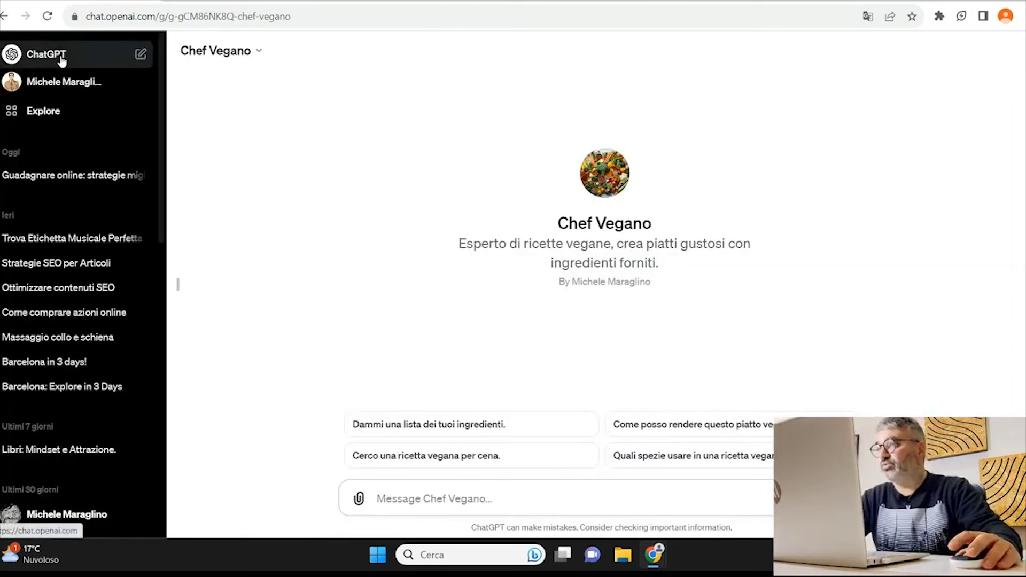
- Check the list of own GPTs, and go back to the Chef Vegano chat
{"action": "left_click", "coordinate": [40, 113]}
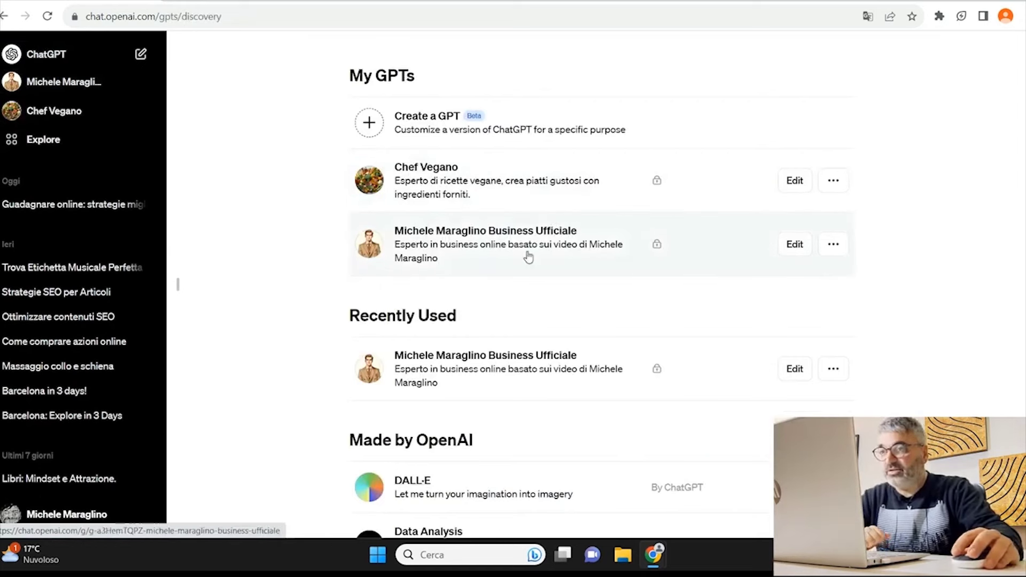
{"action": "left_click", "coordinate": [5, 17]}
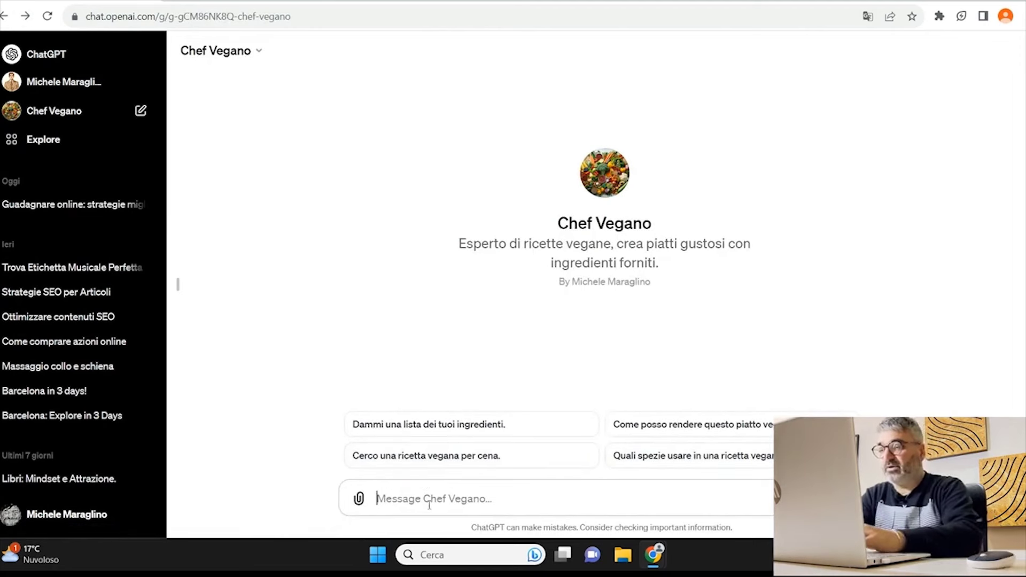
- Ask Chef Vegano "ho una cipolla e del tofu cosa posso cucinarmi?"
{"action": "type", "text": "ho una ci"}
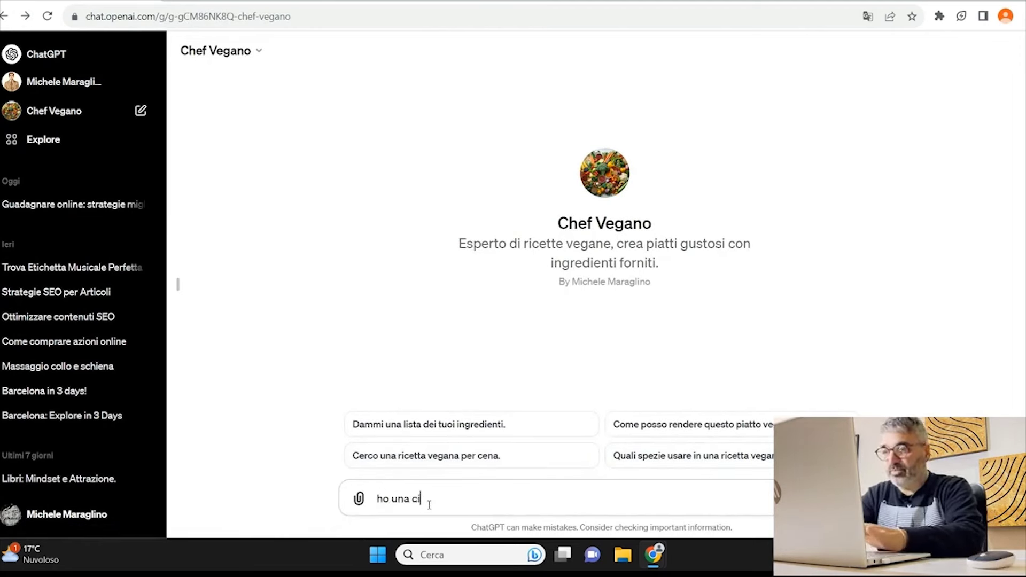
{"action": "type", "text": "polla d"}
{"action": "key", "text": "BackSpace"}
{"action": "type", "text": "e "}
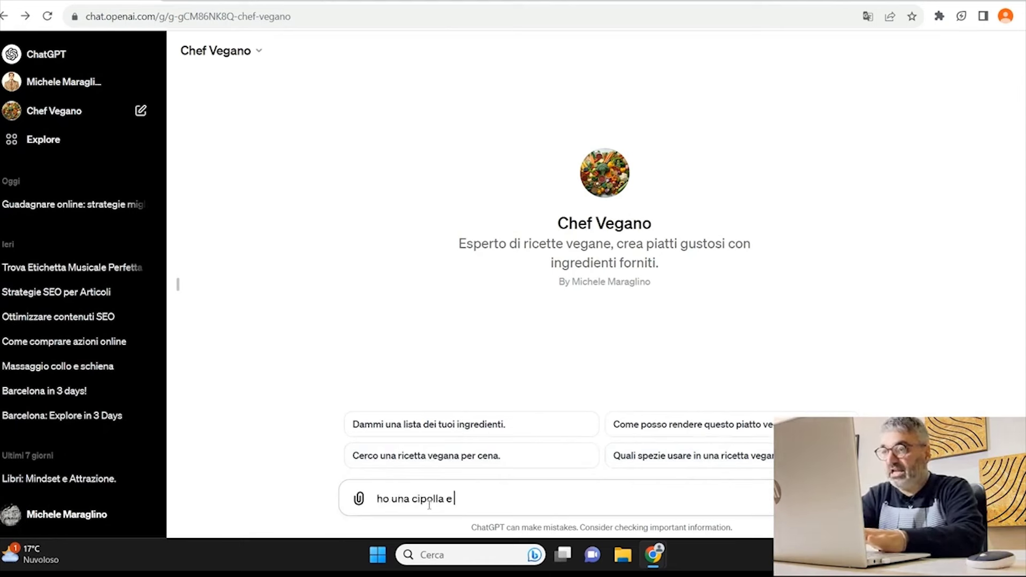
{"action": "type", "text": "del tofu co"}
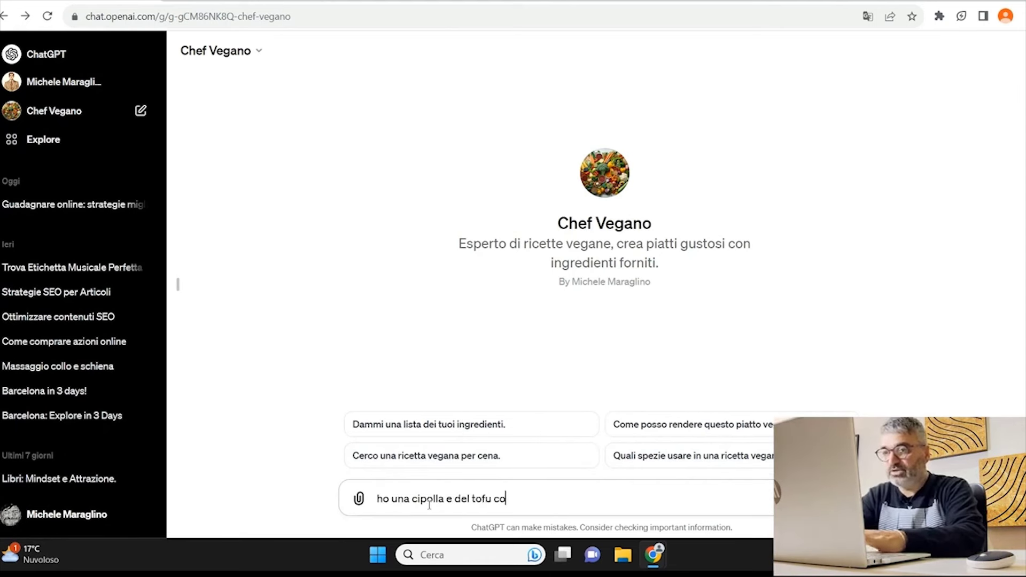
{"action": "type", "text": "sa posso c"}
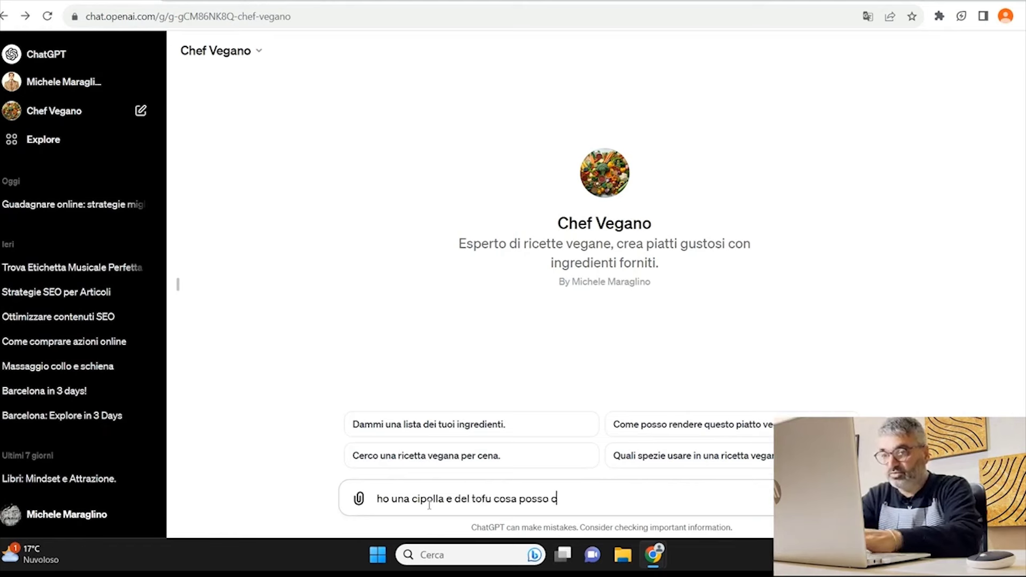
{"action": "type", "text": "ucinarmi?"}
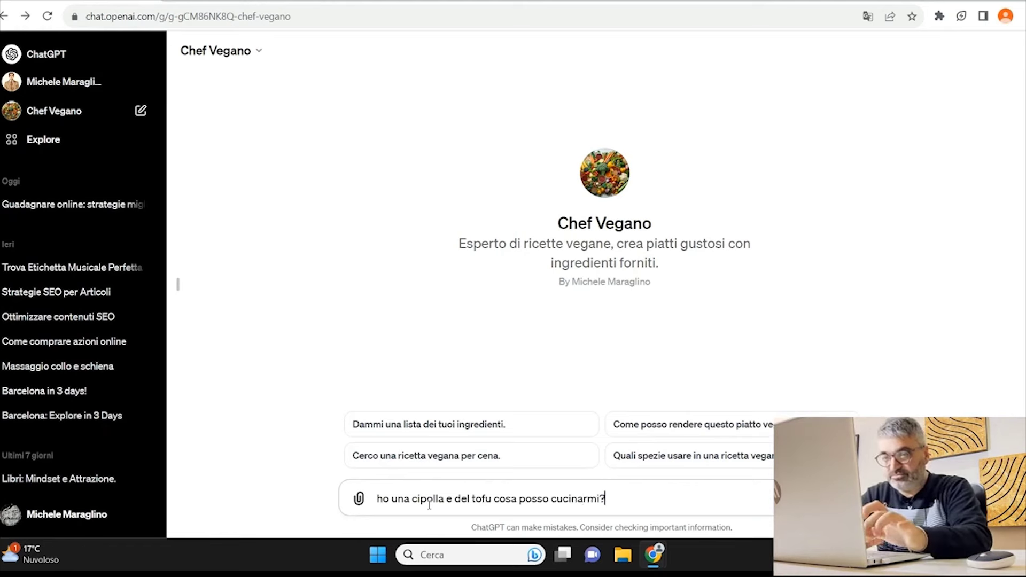
{"action": "key", "text": "Return"}
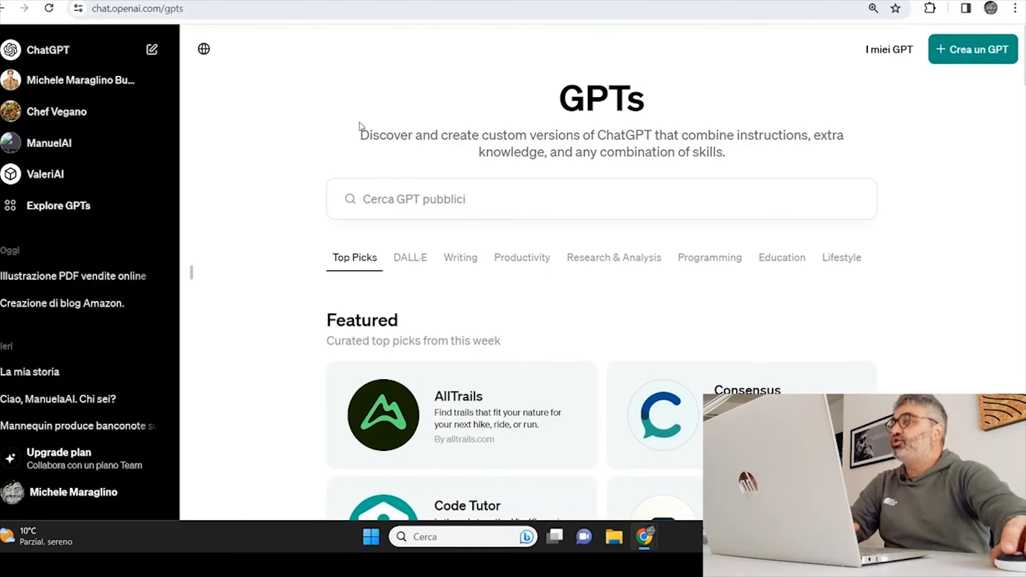
- Look over the GPT store page, from its search field and categories to the Featured and Trending sections
{"action": "scroll", "coordinate": [417, 161], "scroll_direction": "down", "scroll_amount": 4}
{"action": "scroll", "coordinate": [342, 182], "scroll_direction": "up", "scroll_amount": 3}
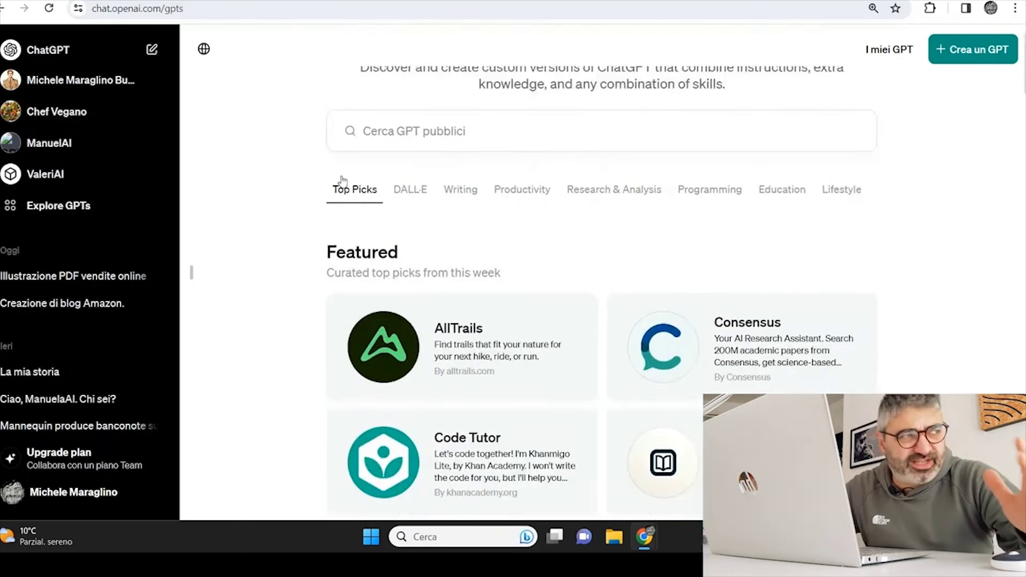
{"action": "scroll", "coordinate": [528, 113], "scroll_direction": "down", "scroll_amount": 8}
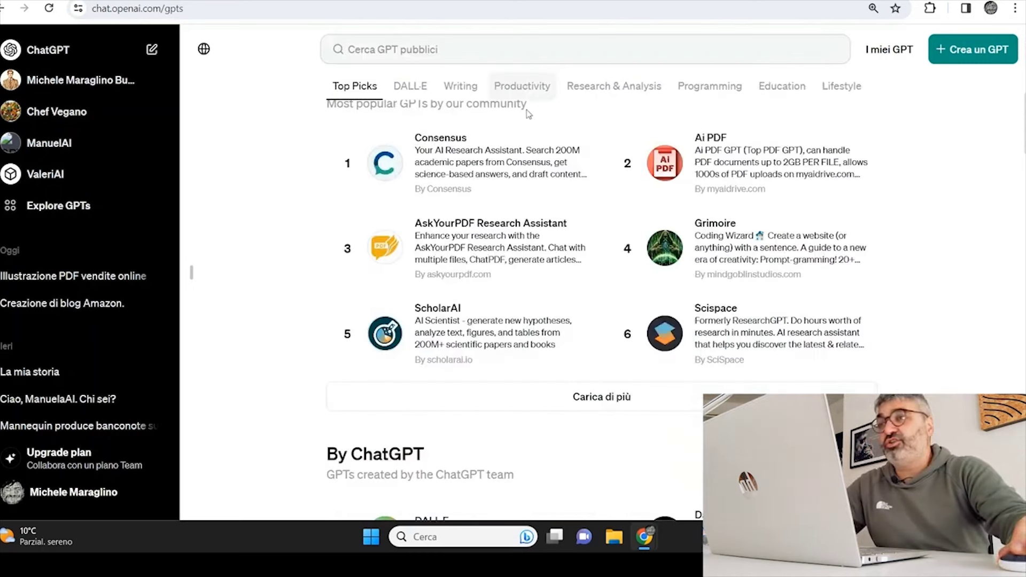
{"action": "scroll", "coordinate": [458, 188], "scroll_direction": "up", "scroll_amount": 8}
{"action": "scroll", "coordinate": [458, 187], "scroll_direction": "up", "scroll_amount": 1}
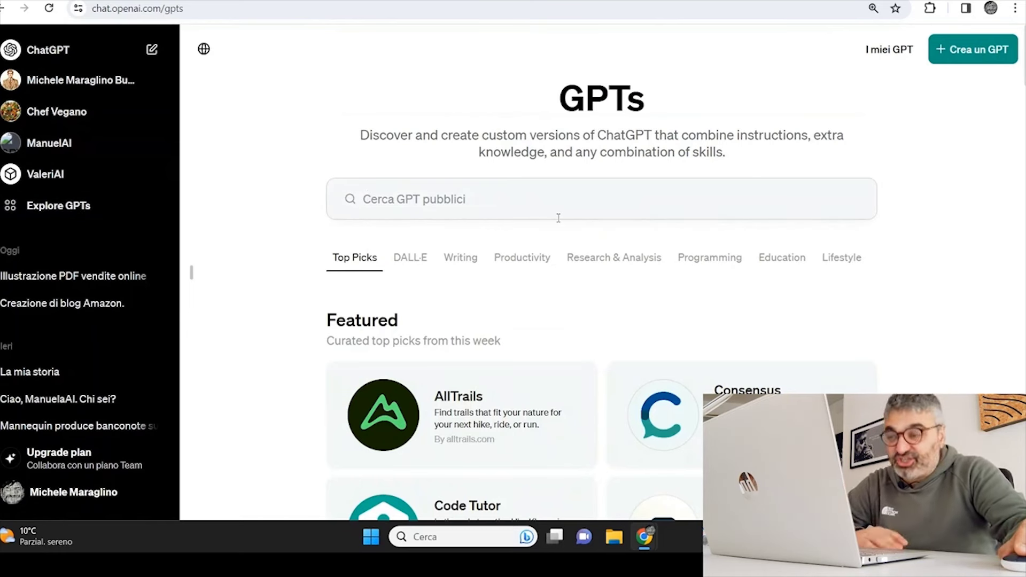
{"action": "scroll", "coordinate": [511, 276], "scroll_direction": "down", "scroll_amount": 1}
{"action": "scroll", "coordinate": [510, 275], "scroll_direction": "down", "scroll_amount": 3}
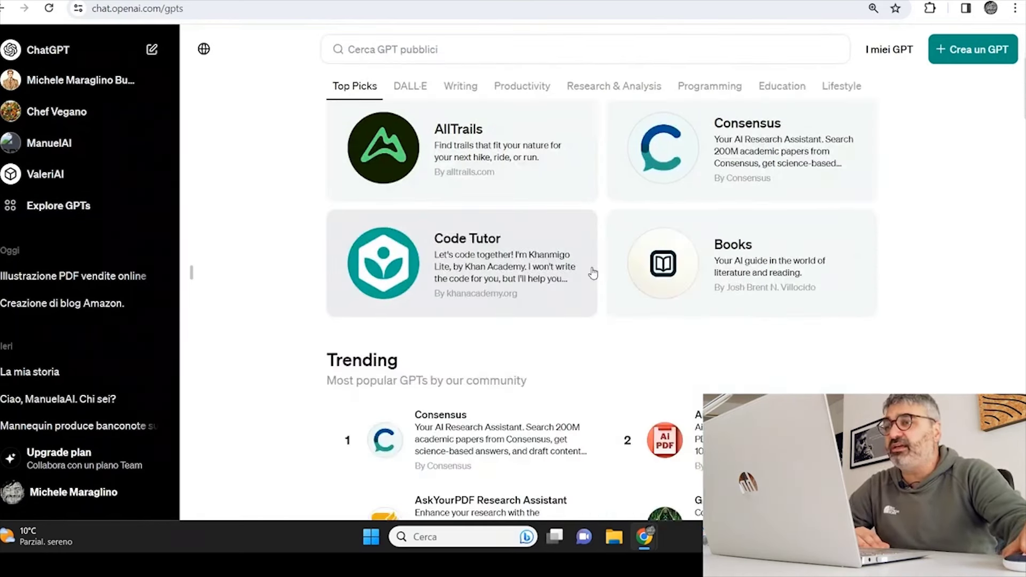
{"action": "scroll", "coordinate": [578, 268], "scroll_direction": "down", "scroll_amount": 2}
{"action": "scroll", "coordinate": [554, 254], "scroll_direction": "up", "scroll_amount": 5}
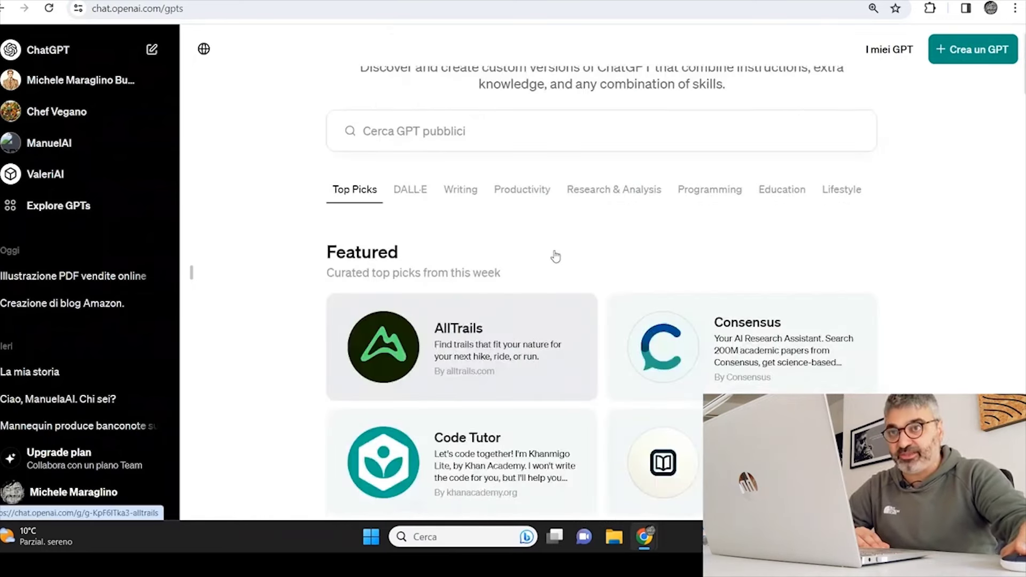
- Open the own published business GPT from the list of GPTs, and return to the GPT store
{"action": "scroll", "coordinate": [556, 257], "scroll_direction": "down", "scroll_amount": 3}
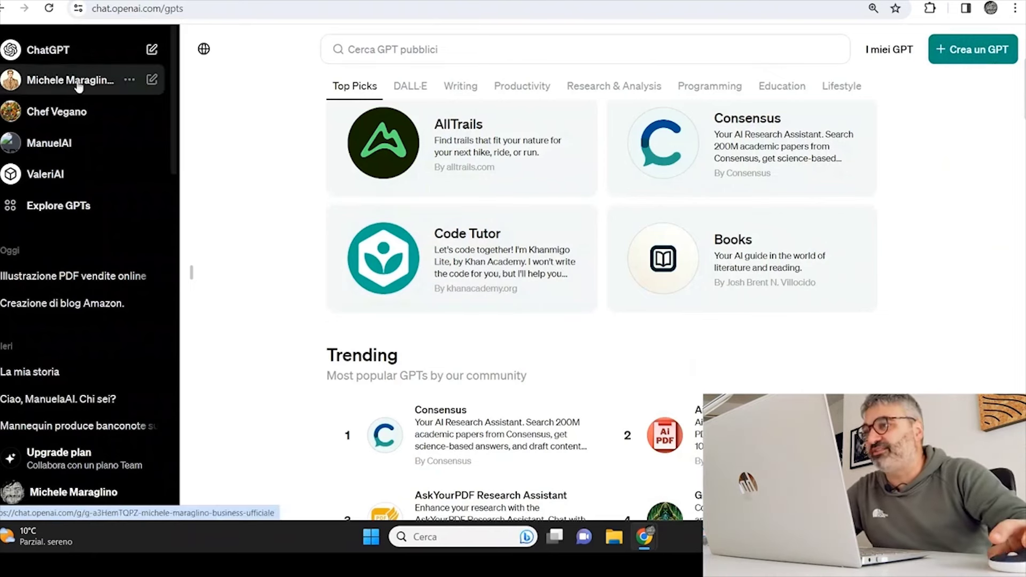
{"action": "left_click", "coordinate": [78, 86]}
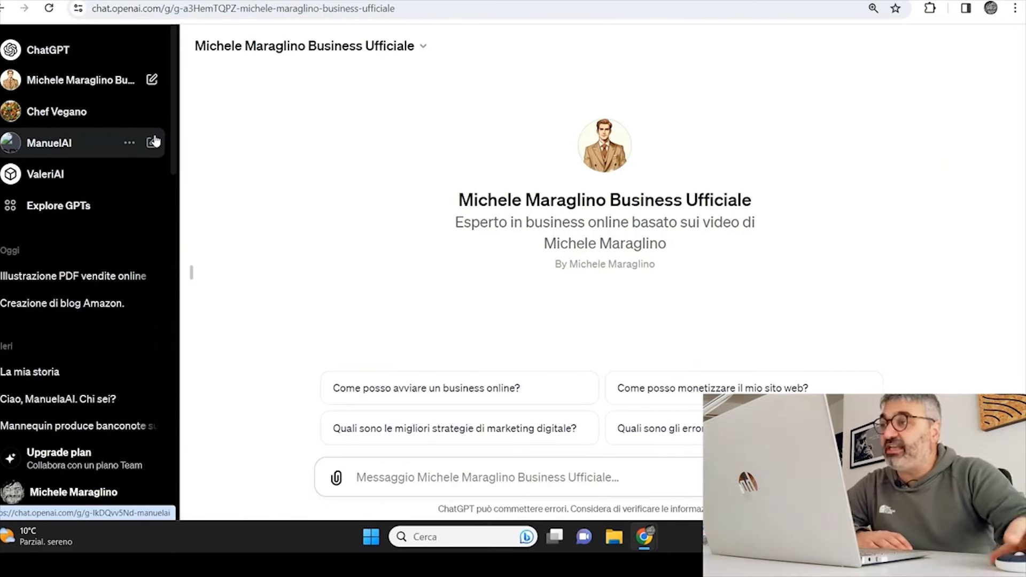
{"action": "left_click", "coordinate": [84, 216]}
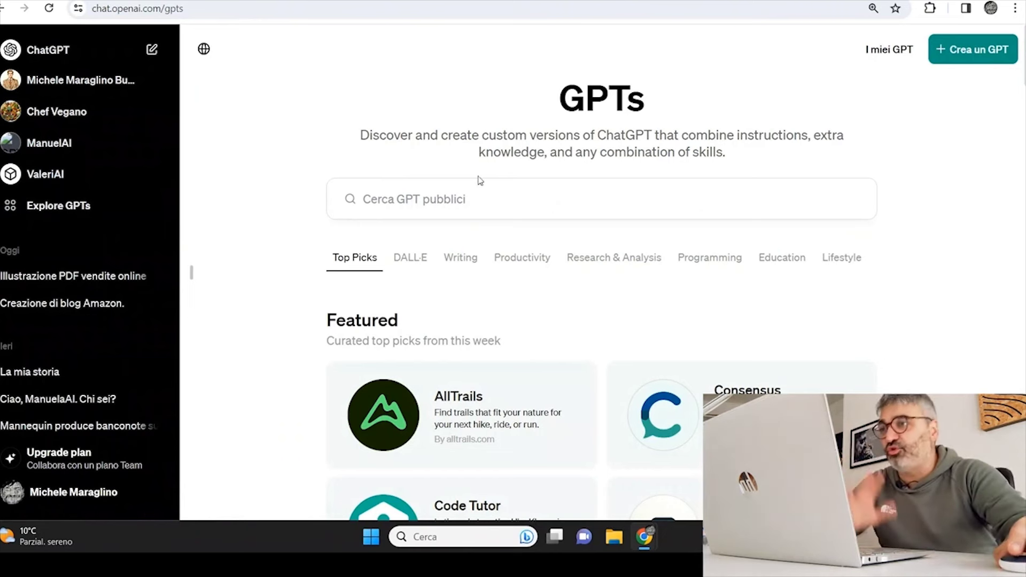
- Examine the weekly Featured picks and the Trending ranking of the community's most popular GPTs
{"action": "scroll", "coordinate": [355, 232], "scroll_direction": "down", "scroll_amount": 1}
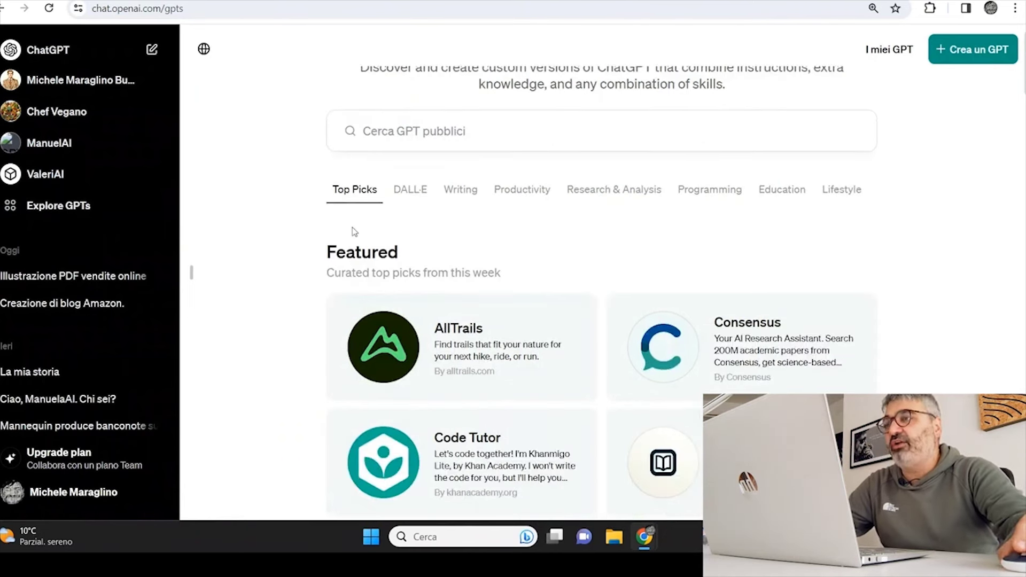
{"action": "scroll", "coordinate": [535, 252], "scroll_direction": "down", "scroll_amount": 1}
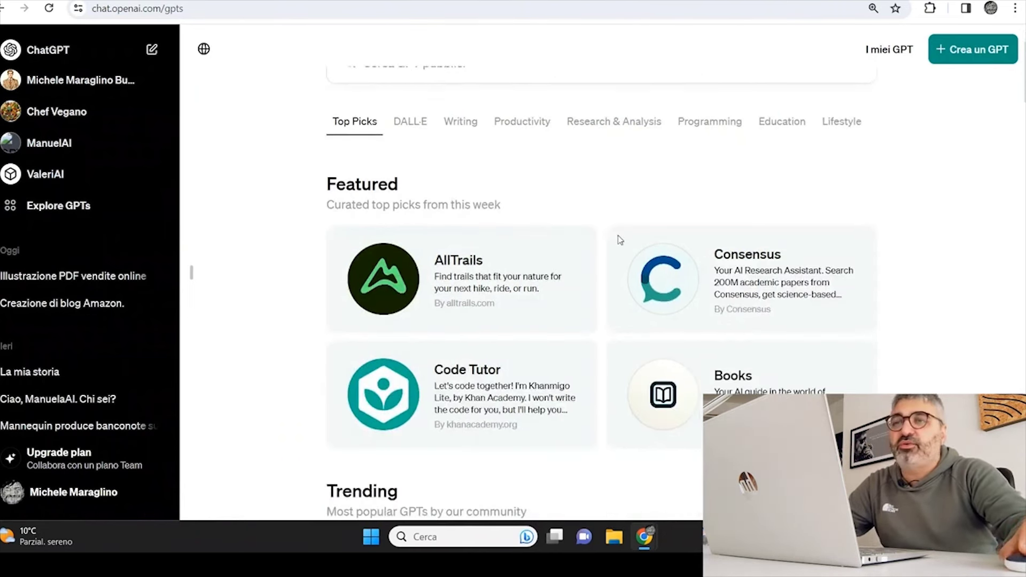
{"action": "scroll", "coordinate": [501, 199], "scroll_direction": "down", "scroll_amount": 1}
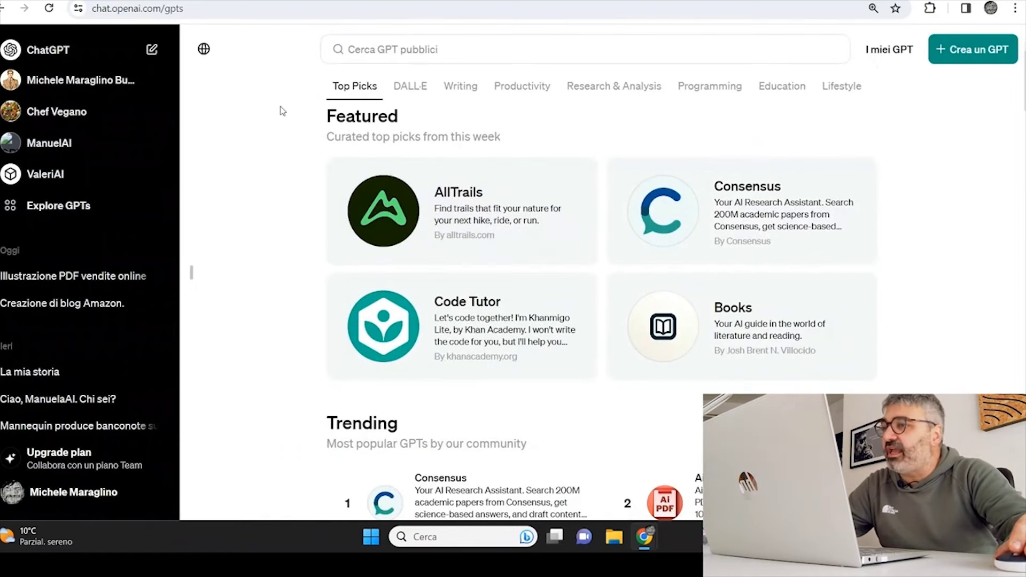
{"action": "scroll", "coordinate": [529, 199], "scroll_direction": "down", "scroll_amount": 2}
{"action": "scroll", "coordinate": [528, 198], "scroll_direction": "up", "scroll_amount": 2}
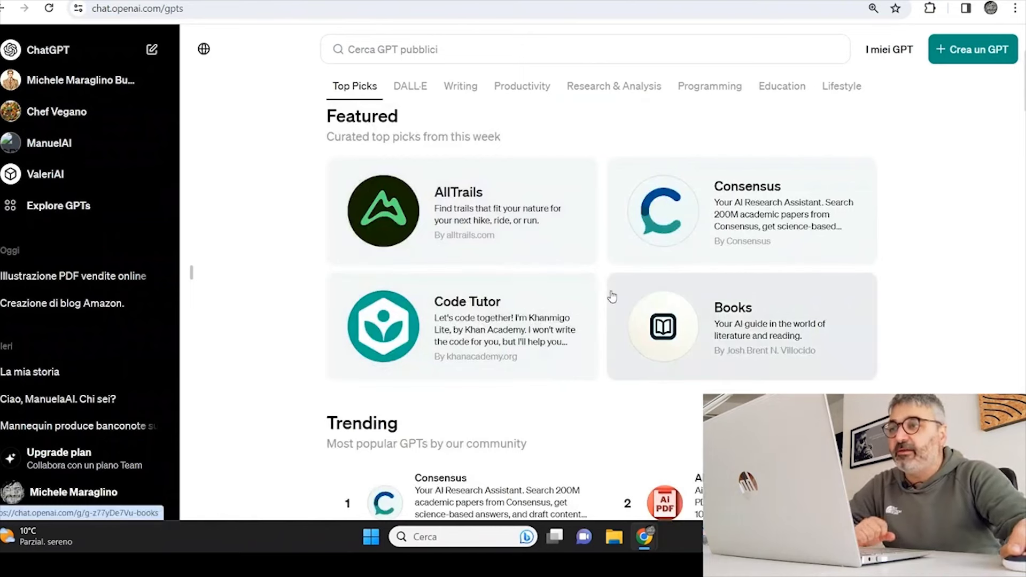
{"action": "scroll", "coordinate": [697, 349], "scroll_direction": "down", "scroll_amount": 3}
{"action": "scroll", "coordinate": [564, 337], "scroll_direction": "down", "scroll_amount": 1}
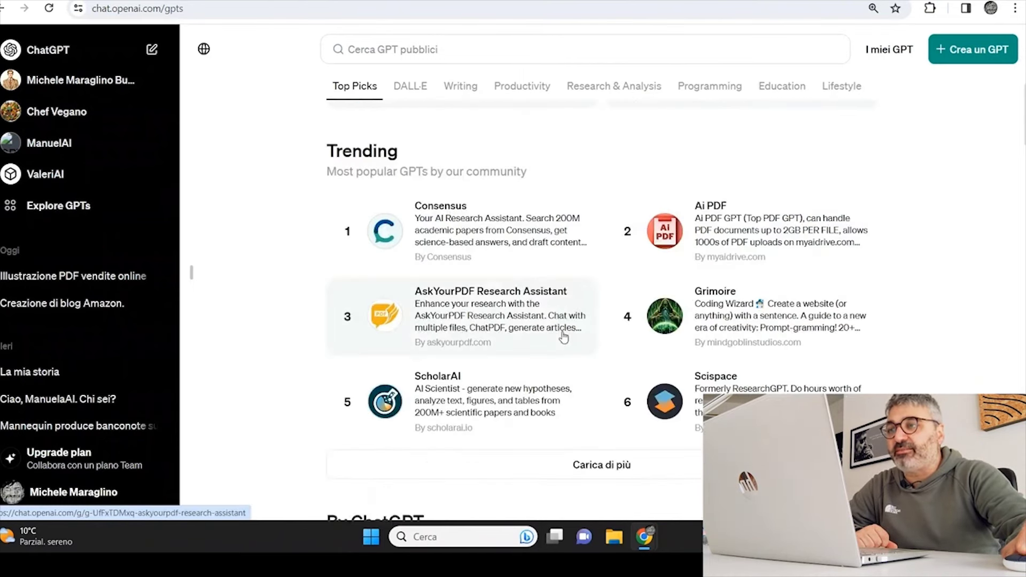
{"action": "scroll", "coordinate": [512, 294], "scroll_direction": "up", "scroll_amount": 4}
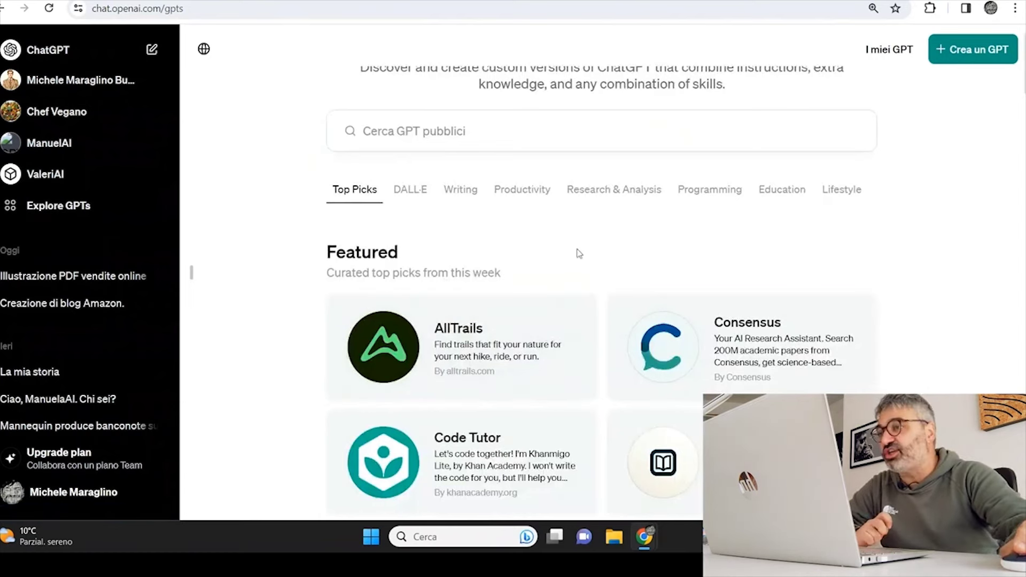
{"action": "scroll", "coordinate": [580, 254], "scroll_direction": "down", "scroll_amount": 10}
{"action": "scroll", "coordinate": [441, 154], "scroll_direction": "up", "scroll_amount": 4}
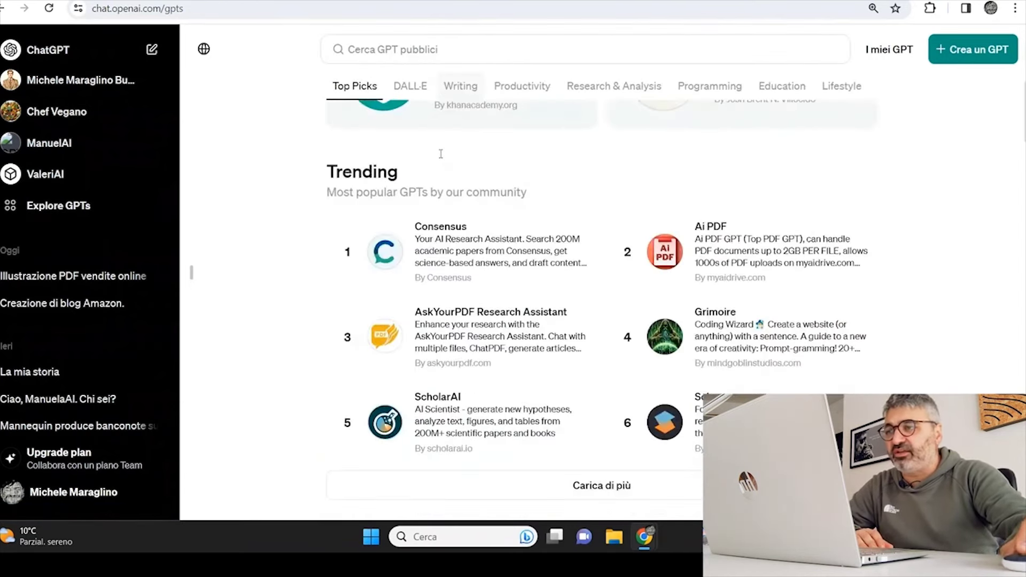
{"action": "scroll", "coordinate": [747, 295], "scroll_direction": "down", "scroll_amount": 1}
{"action": "scroll", "coordinate": [747, 296], "scroll_direction": "up", "scroll_amount": 2}
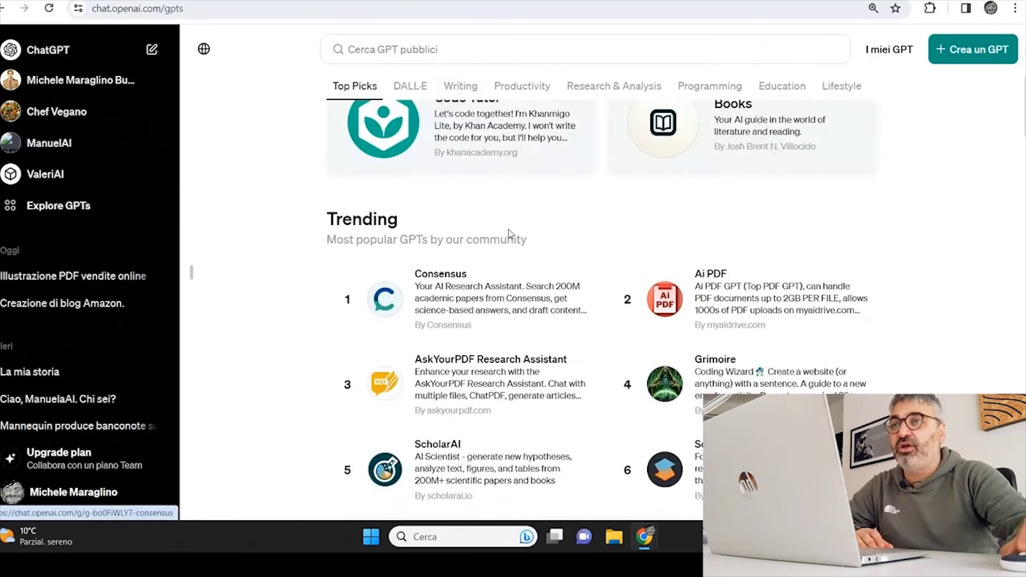
{"action": "scroll", "coordinate": [331, 290], "scroll_direction": "up", "scroll_amount": 5}
{"action": "scroll", "coordinate": [331, 291], "scroll_direction": "down", "scroll_amount": 9}
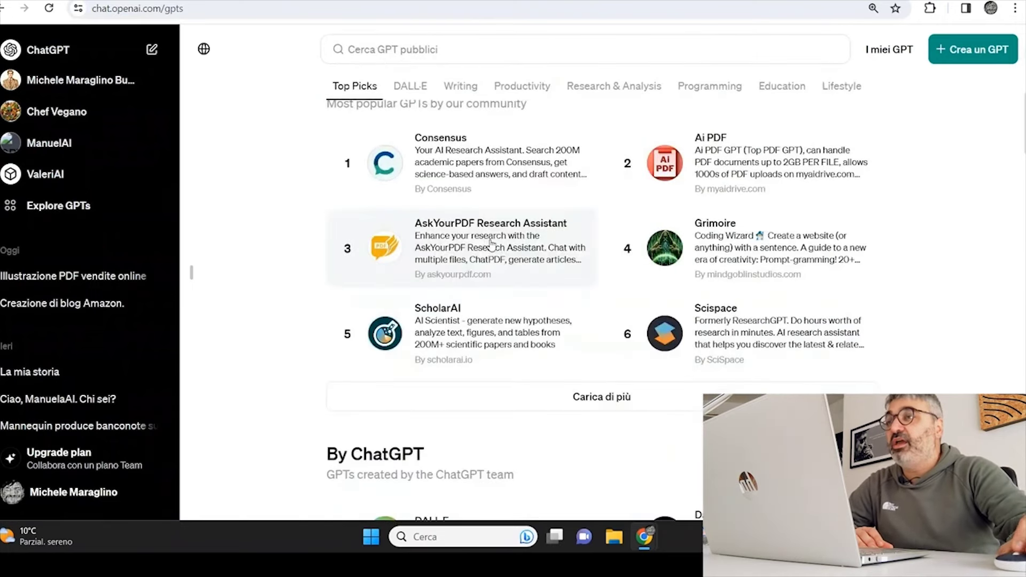
{"action": "scroll", "coordinate": [381, 154], "scroll_direction": "up", "scroll_amount": 1}
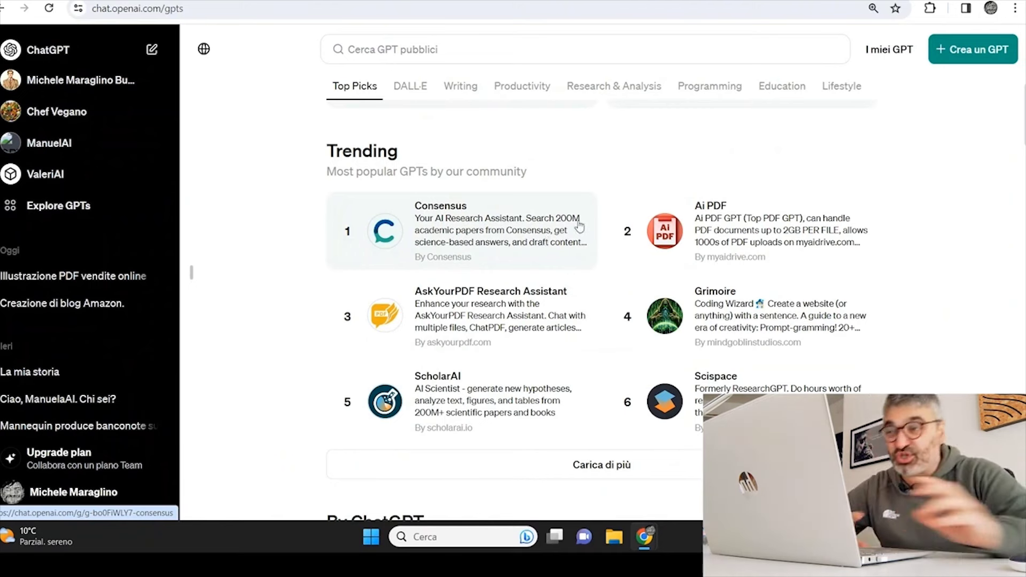
- View the pages of the Trending GPTs Consensus and Ai PDF, returning to the GPT store after each
{"action": "left_click", "coordinate": [491, 257]}
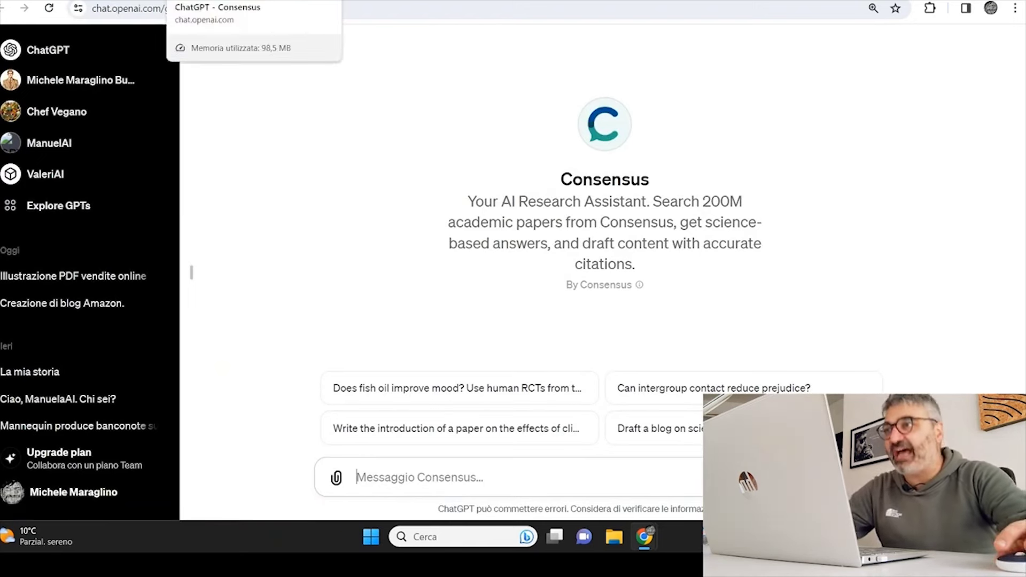
{"action": "key", "text": "alt+Left"}
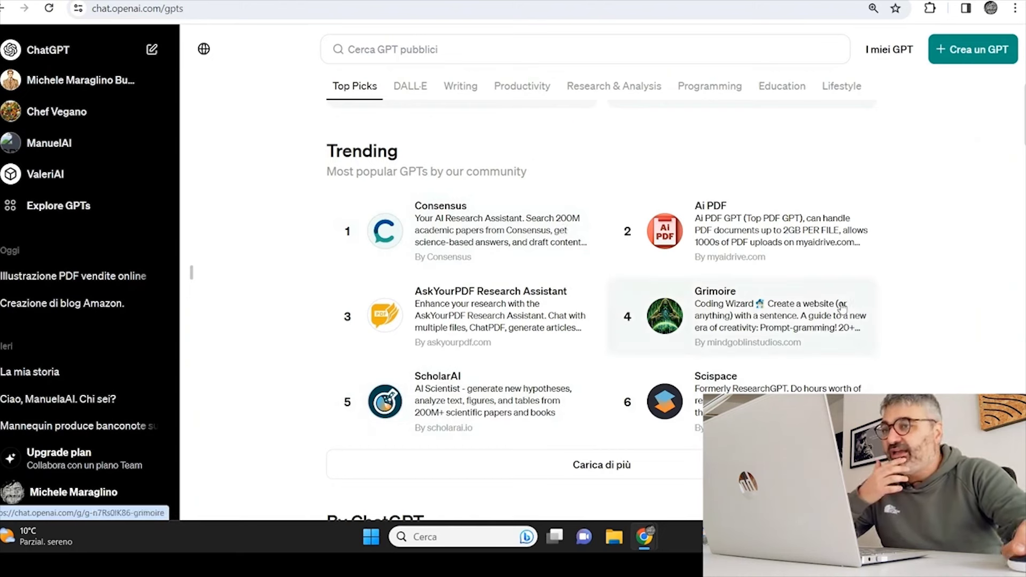
{"action": "left_click", "coordinate": [734, 233]}
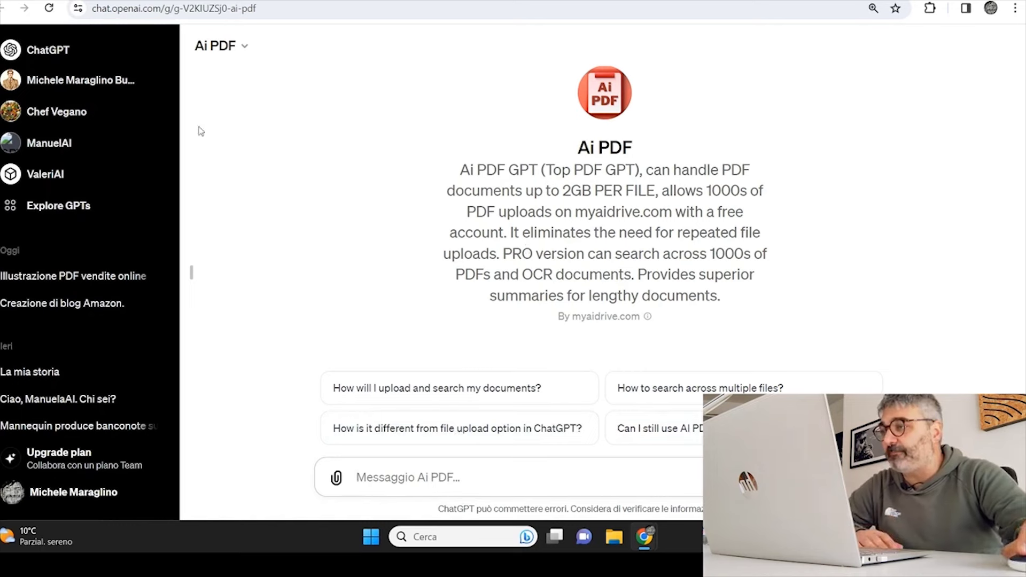
{"action": "left_click", "coordinate": [58, 205]}
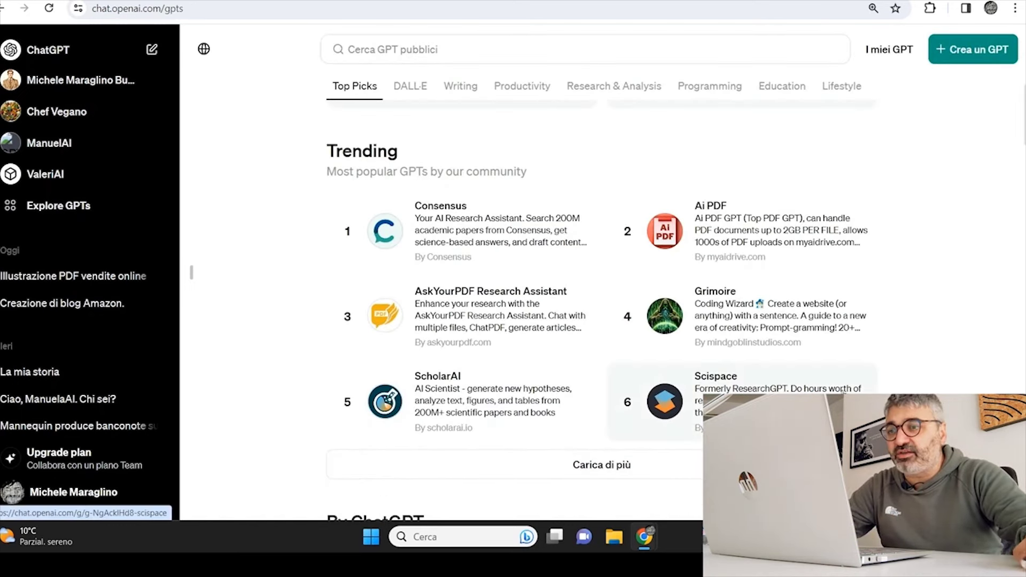
- Browse the By ChatGPT and DALL·E sections of the store and open the Logo Creator GPT
{"action": "scroll", "coordinate": [545, 289], "scroll_direction": "down", "scroll_amount": 1}
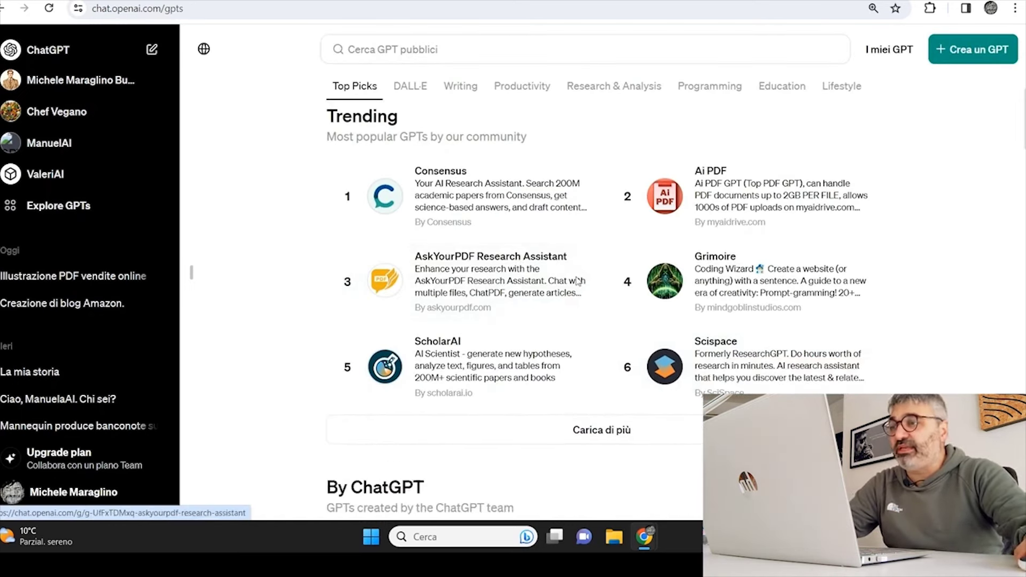
{"action": "scroll", "coordinate": [577, 280], "scroll_direction": "down", "scroll_amount": 3}
{"action": "scroll", "coordinate": [511, 305], "scroll_direction": "down", "scroll_amount": 6}
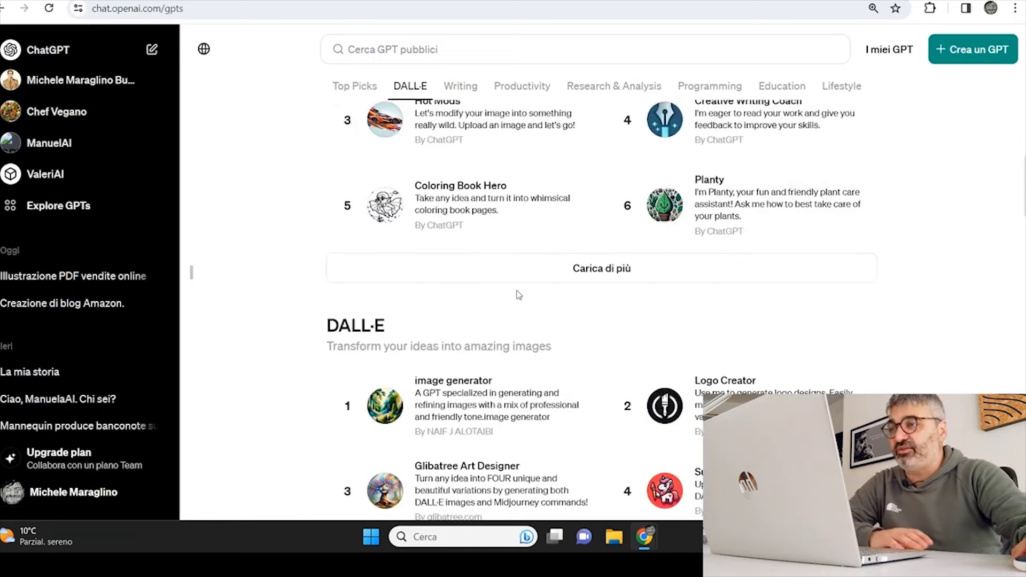
{"action": "scroll", "coordinate": [519, 295], "scroll_direction": "up", "scroll_amount": 3}
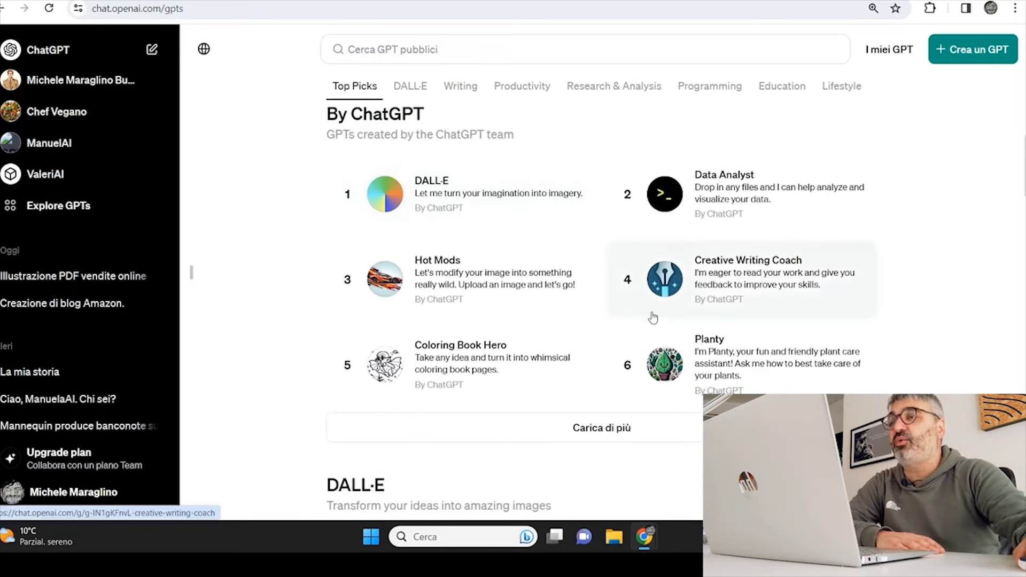
{"action": "scroll", "coordinate": [365, 297], "scroll_direction": "down", "scroll_amount": 3}
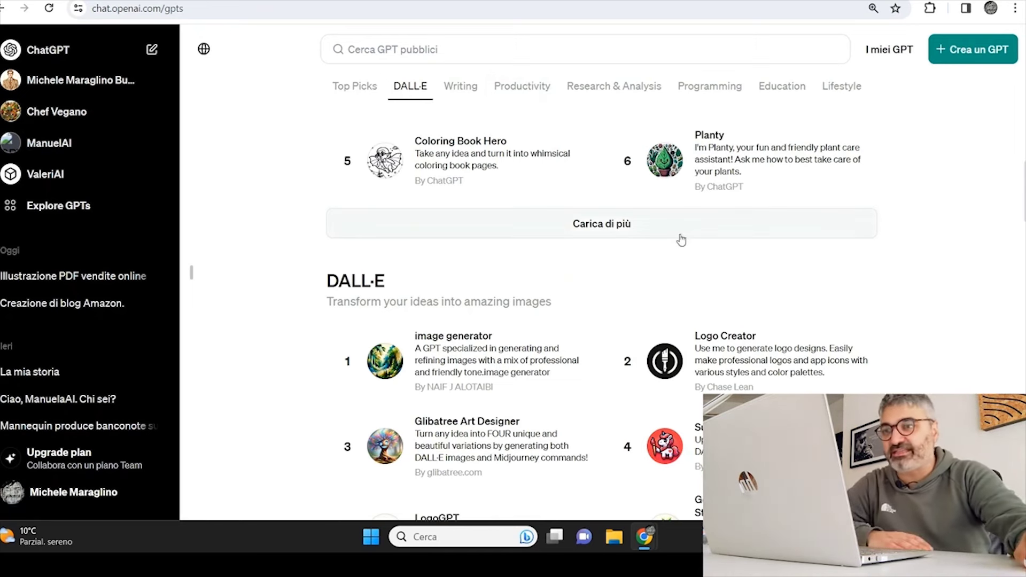
{"action": "left_click", "coordinate": [784, 364]}
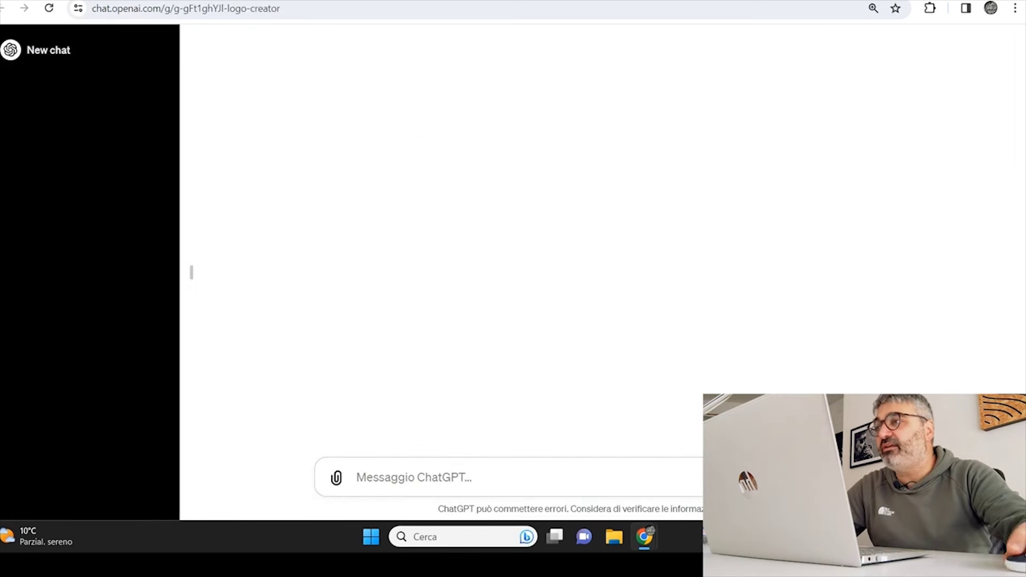
{"action": "key", "text": "alt+Left"}
{"action": "key", "text": "alt+Right"}
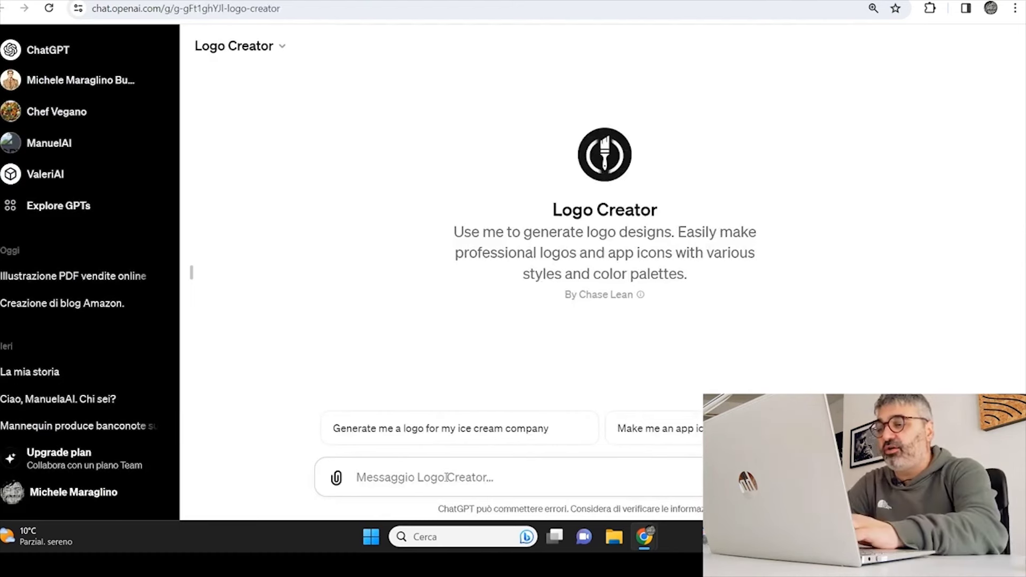
- Write a message to Logo Creator reading "crea un logo per una squadra di calcio a 5 in provincia di alessandria"
{"action": "type", "text": "crea un logo per"}
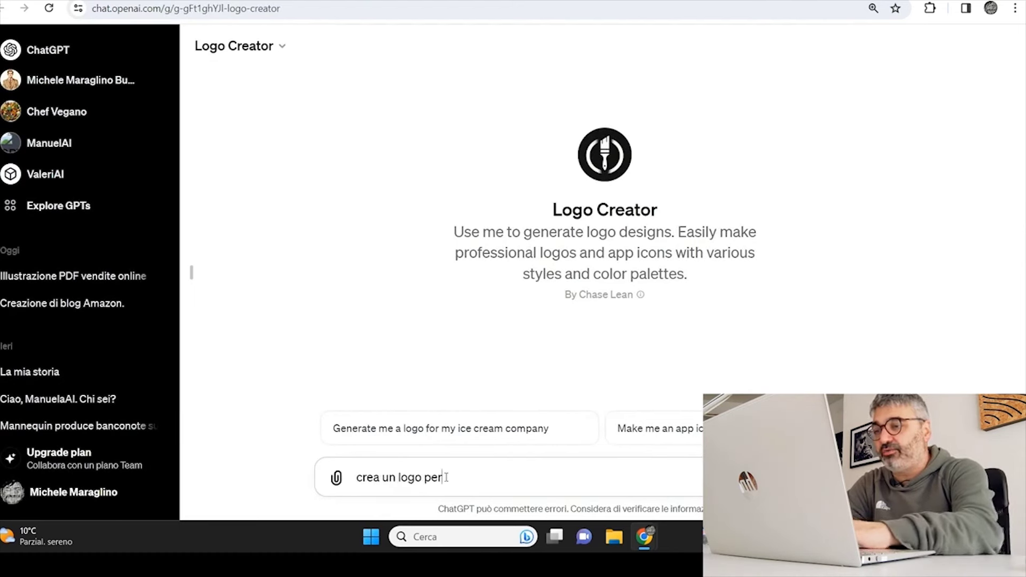
{"action": "type", "text": " una su"}
{"action": "key", "text": "BackSpace"}
{"action": "type", "text": "qu"}
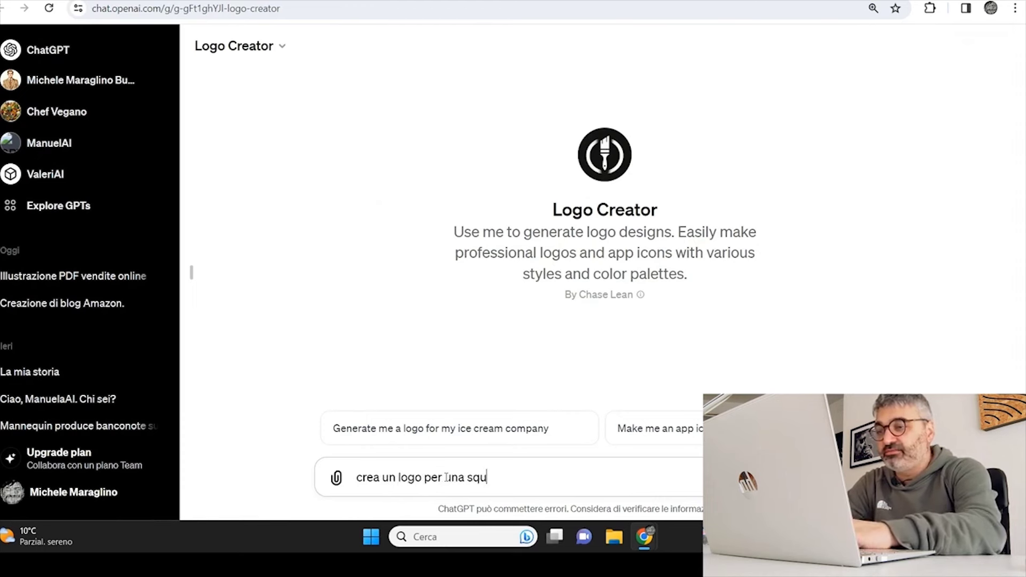
{"action": "type", "text": "adra di calcio "}
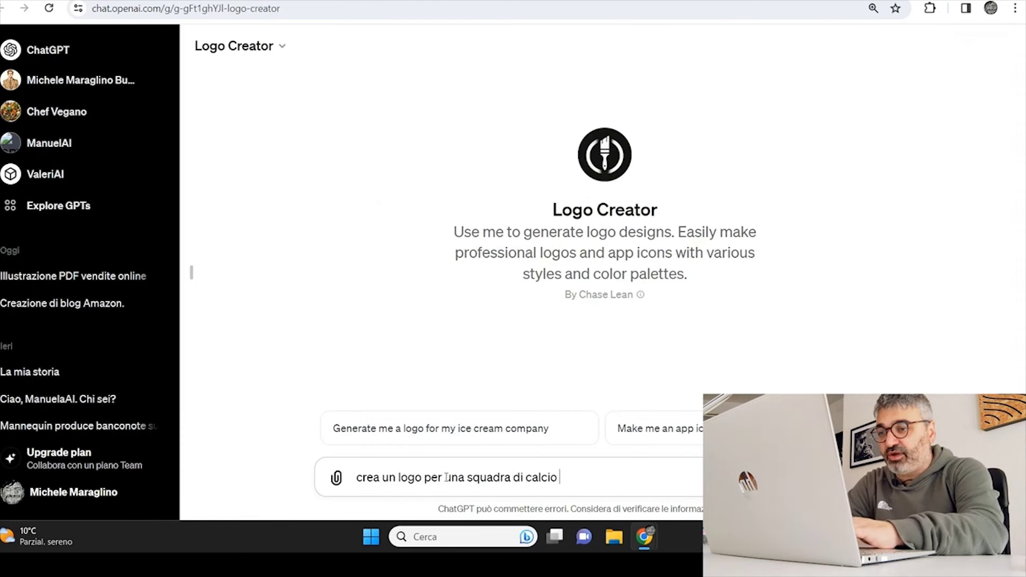
{"action": "type", "text": "a 4"}
{"action": "key", "text": "BackSpace"}
{"action": "key", "text": "BackSpace"}
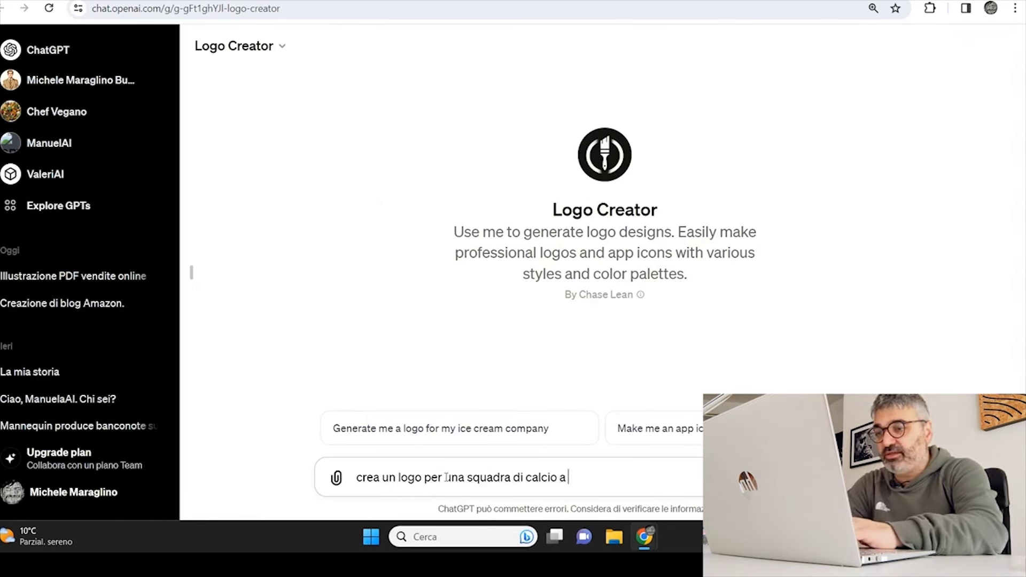
{"action": "type", "text": "5 in provi"}
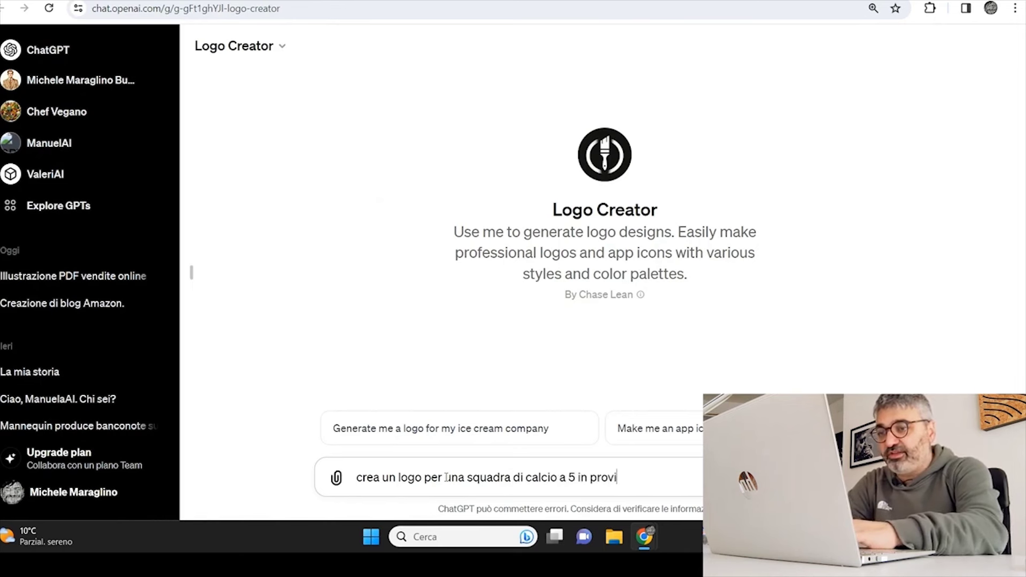
{"action": "type", "text": "ncia di alessan"}
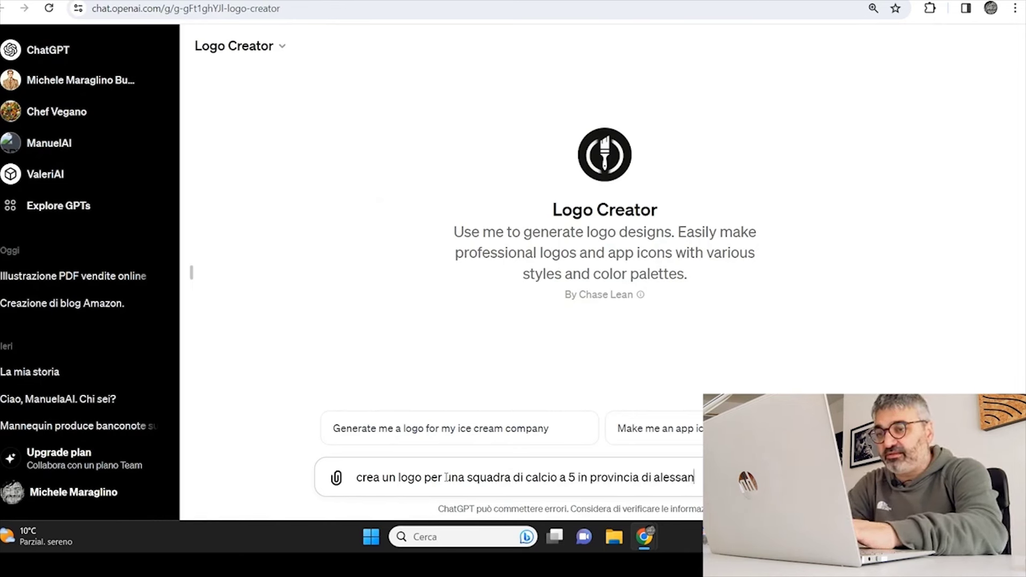
{"action": "type", "text": "dr"}
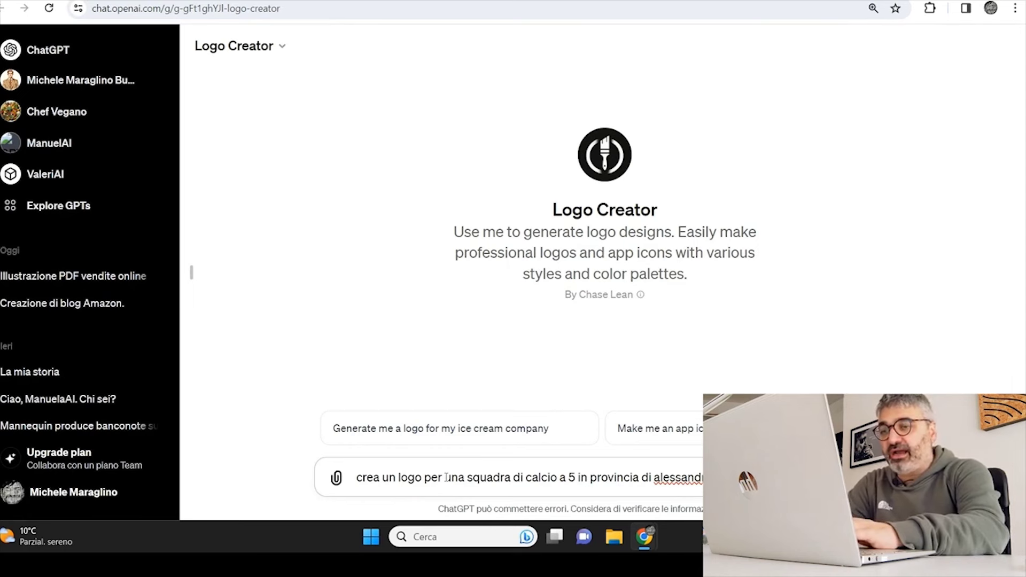
- Complete the logo request with "la squadra si chiama AlexFootbool", send it, and answer the style question with "a" for Playful
{"action": "type", "text": "Alex"}
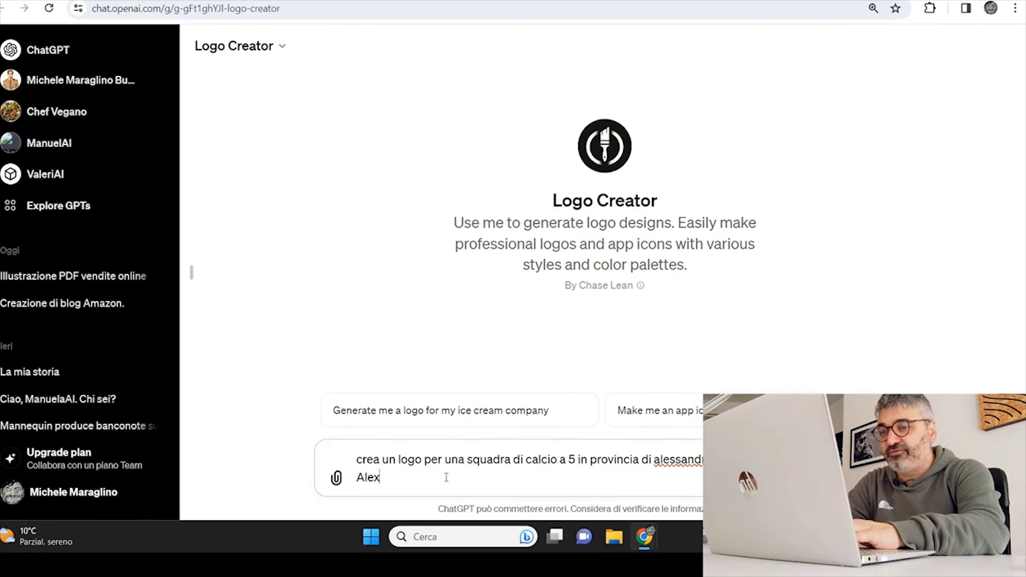
{"action": "type", "text": "G"}
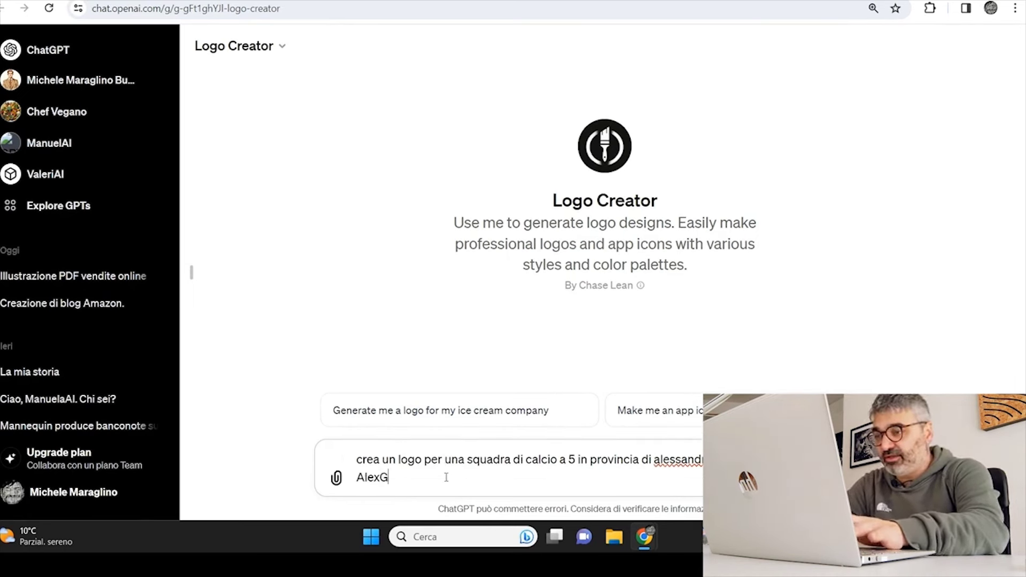
{"action": "key", "text": "BackSpace"}
{"action": "type", "text": "Footbool"}
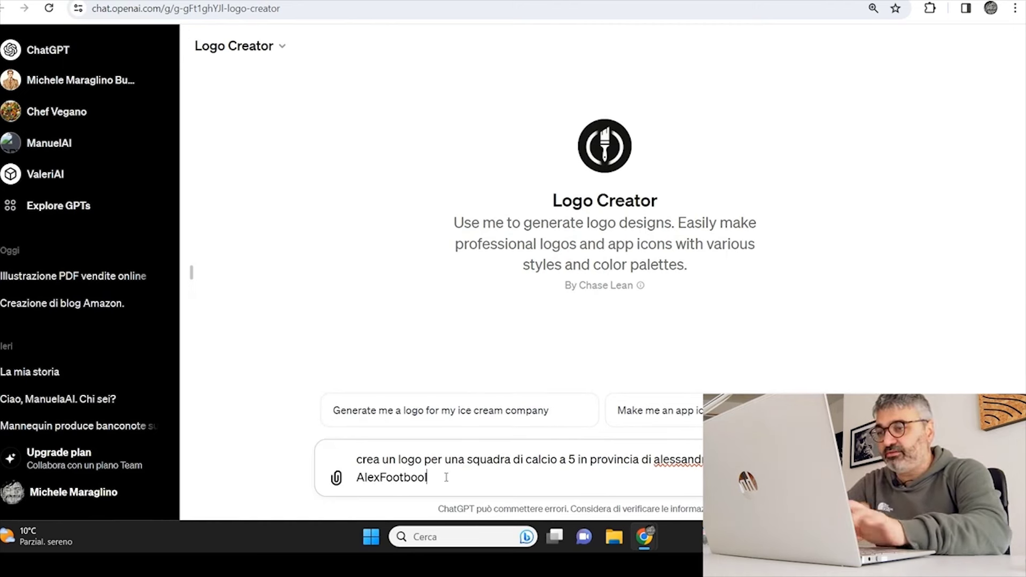
{"action": "key", "text": "Return"}
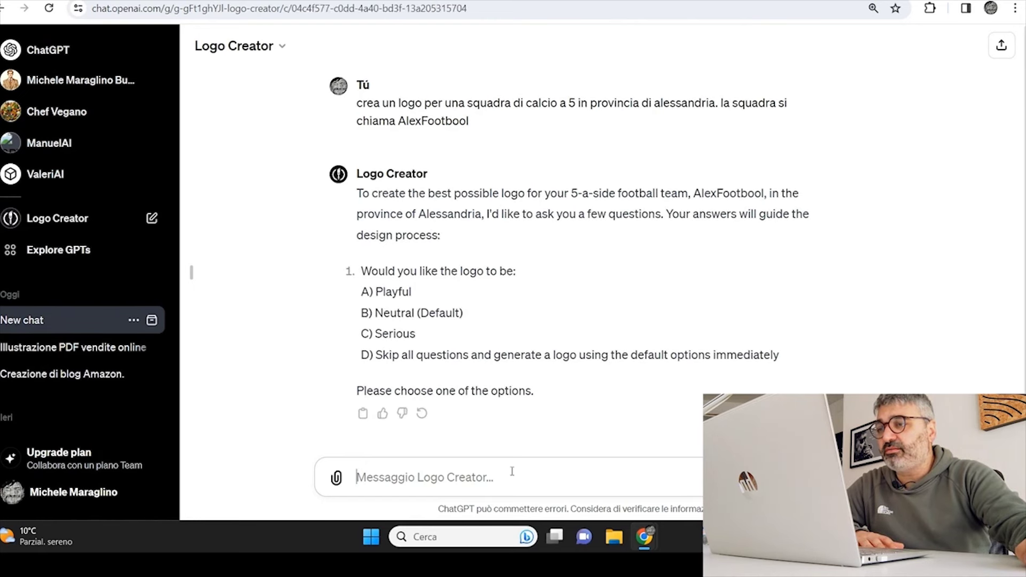
{"action": "type", "text": "a"}
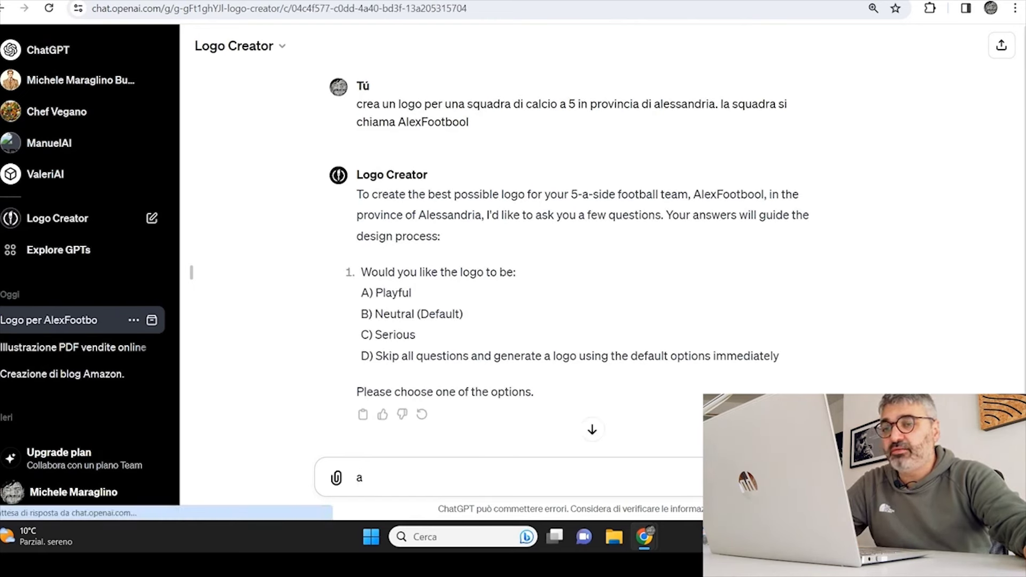
{"action": "key", "text": "Return"}
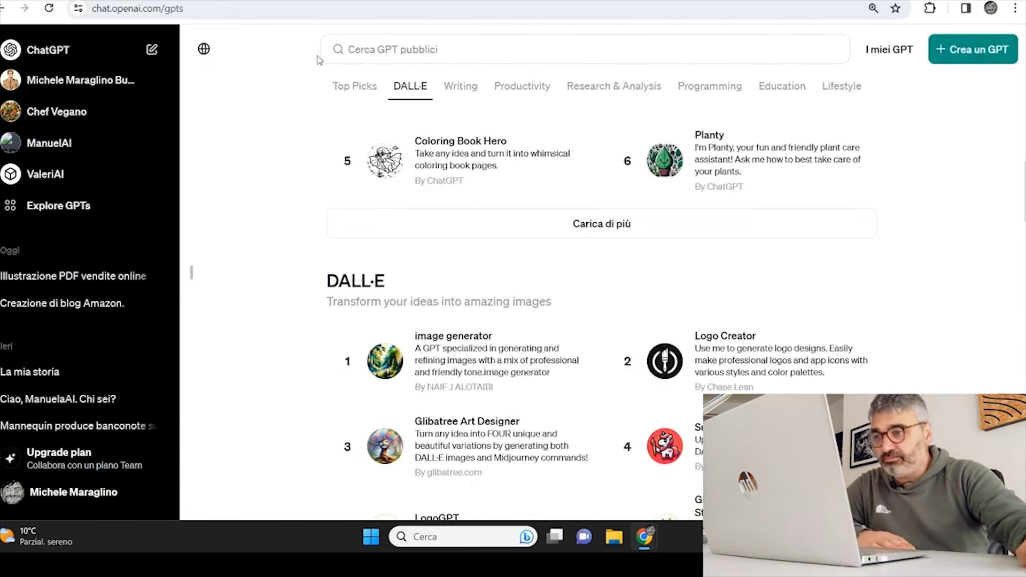
- Browse the store's GPT rankings from DALL·E through Productivity and Research & Analysis to Programming
{"action": "scroll", "coordinate": [928, 367], "scroll_direction": "down", "scroll_amount": 3}
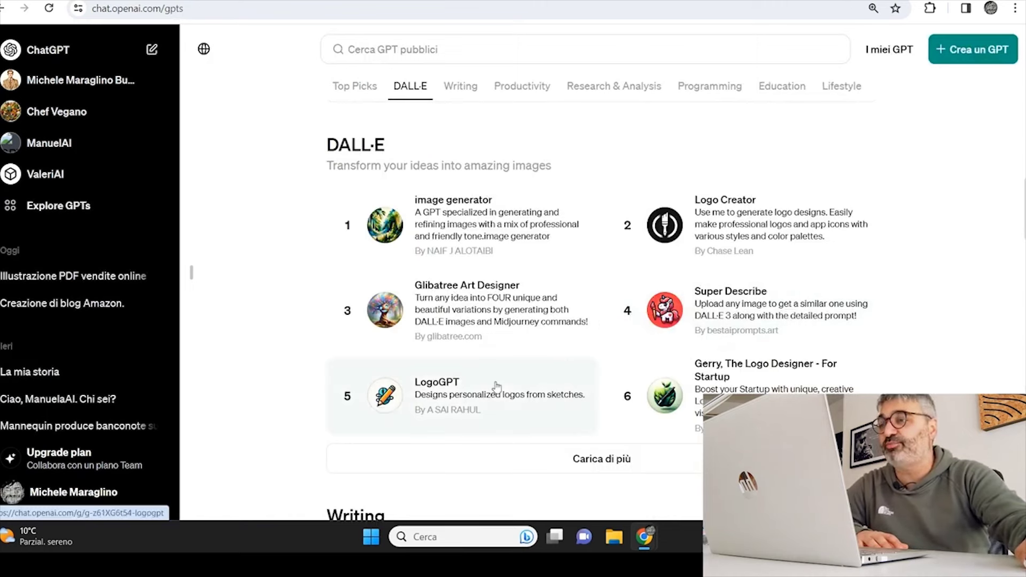
{"action": "scroll", "coordinate": [468, 385], "scroll_direction": "down", "scroll_amount": 10}
{"action": "scroll", "coordinate": [440, 384], "scroll_direction": "down", "scroll_amount": 6}
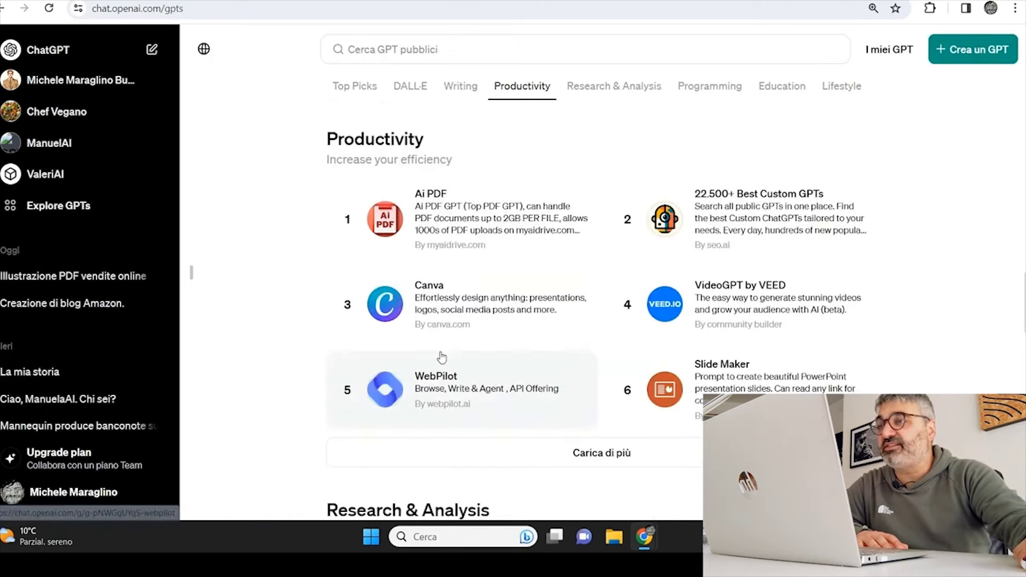
{"action": "scroll", "coordinate": [740, 381], "scroll_direction": "down", "scroll_amount": 3}
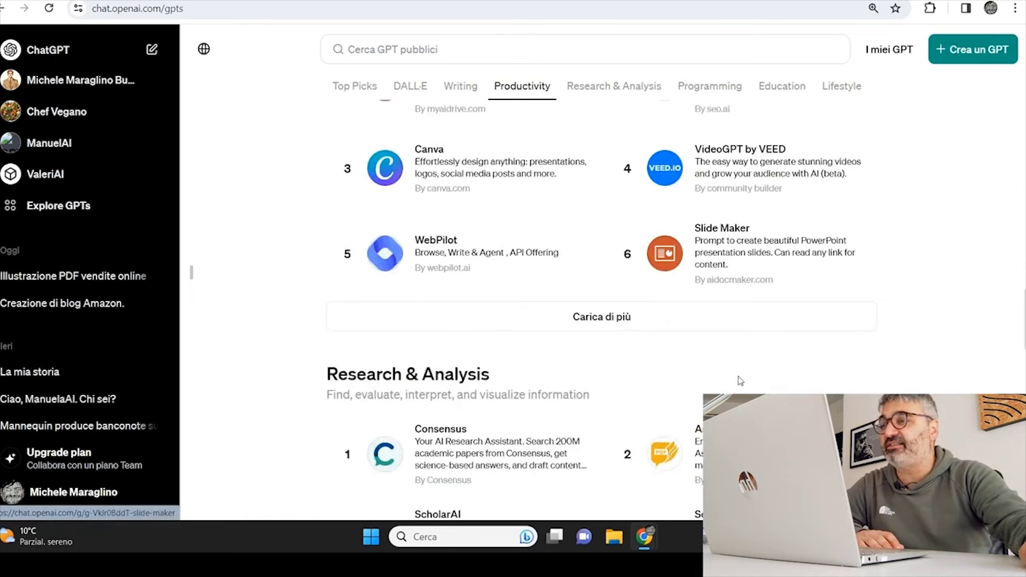
{"action": "scroll", "coordinate": [507, 383], "scroll_direction": "down", "scroll_amount": 3}
{"action": "scroll", "coordinate": [565, 308], "scroll_direction": "down", "scroll_amount": 4}
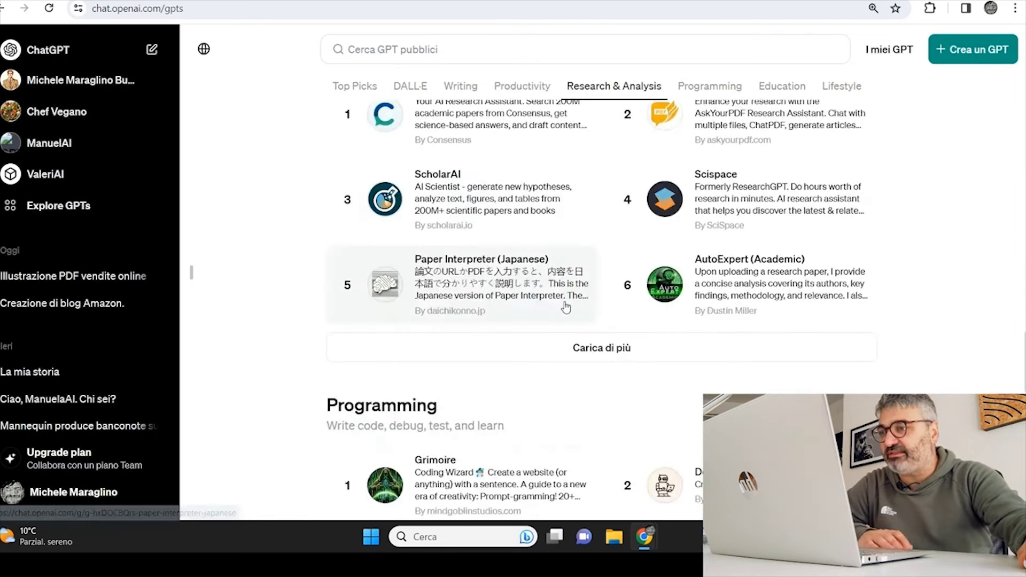
{"action": "scroll", "coordinate": [565, 308], "scroll_direction": "down", "scroll_amount": 5}
{"action": "scroll", "coordinate": [583, 385], "scroll_direction": "down", "scroll_amount": 1}
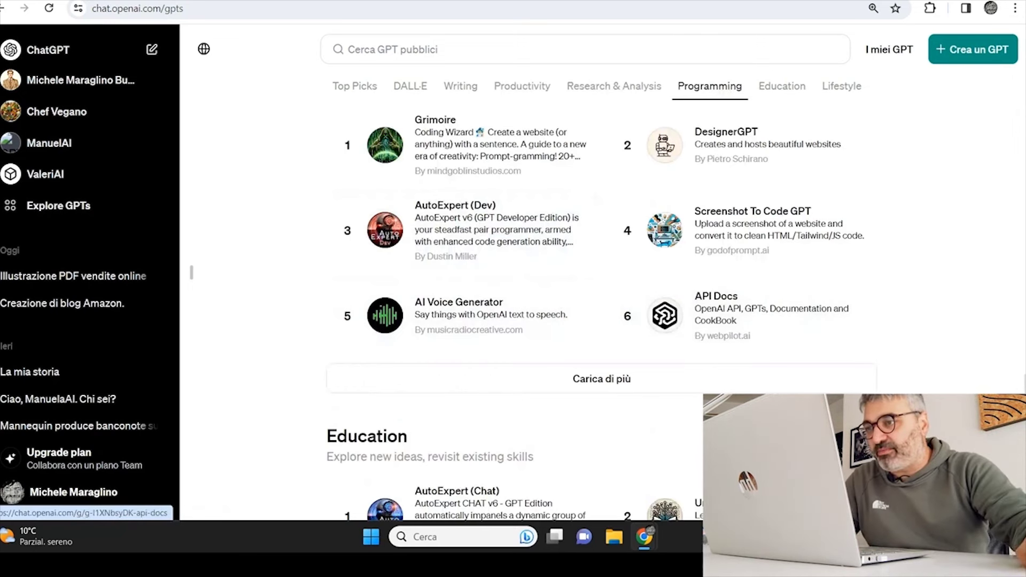
- Open the AI Voice Generator GPT from the Programming section and ask it "puoi parlare?"
{"action": "left_click", "coordinate": [497, 329]}
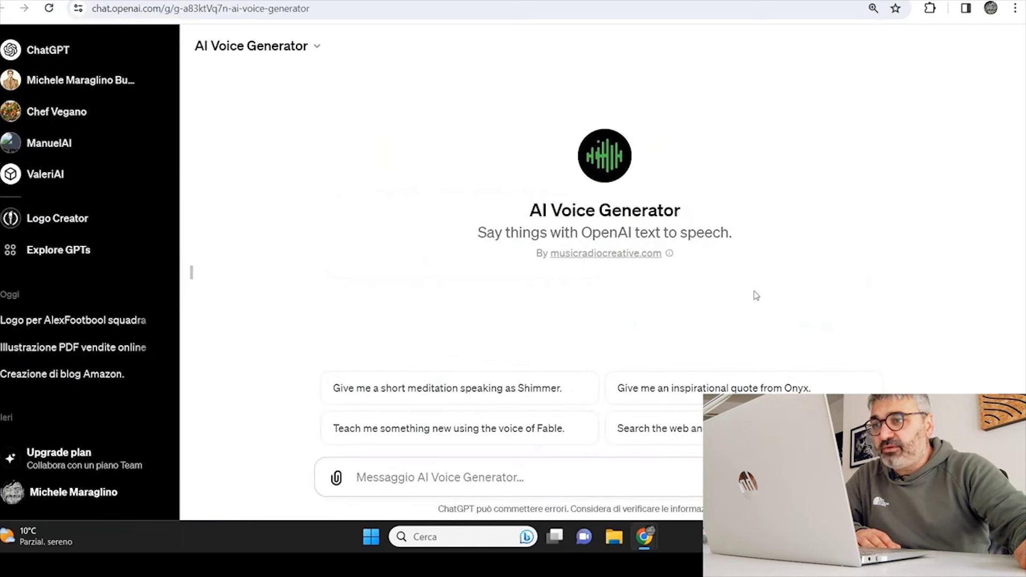
{"action": "left_click", "coordinate": [476, 485]}
{"action": "type", "text": "puoi parl"}
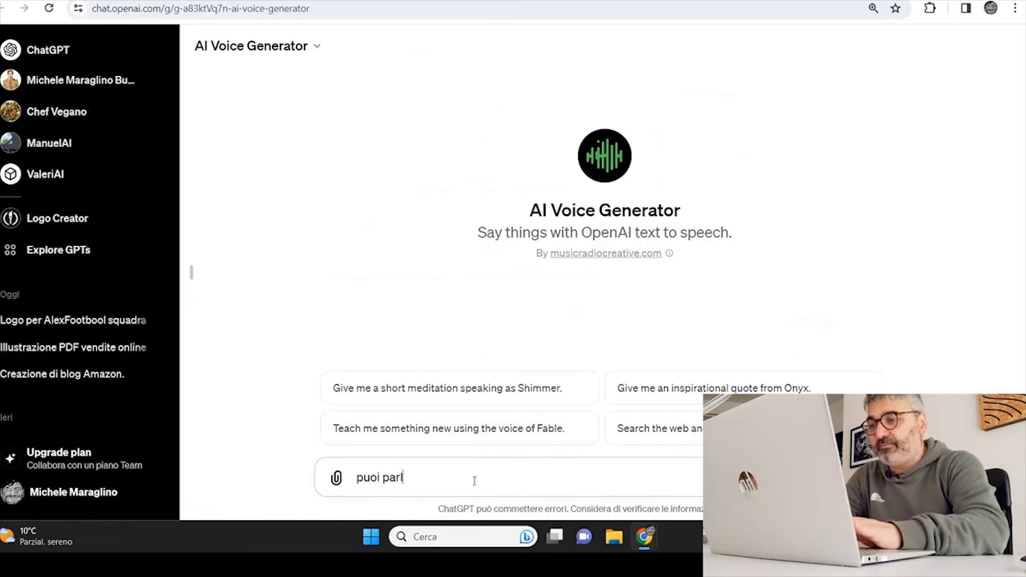
{"action": "type", "text": "are?"}
{"action": "key", "text": "Return"}
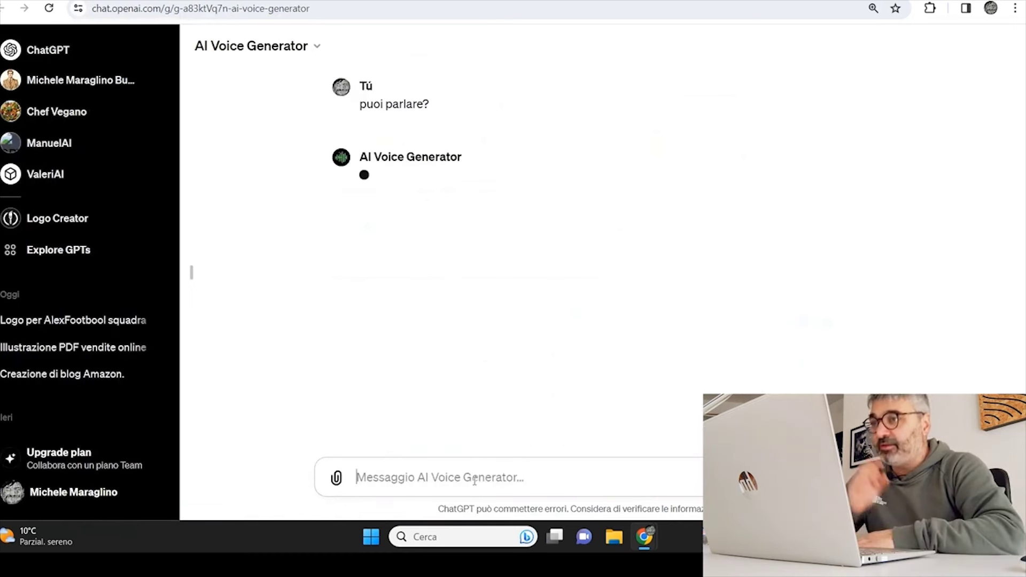
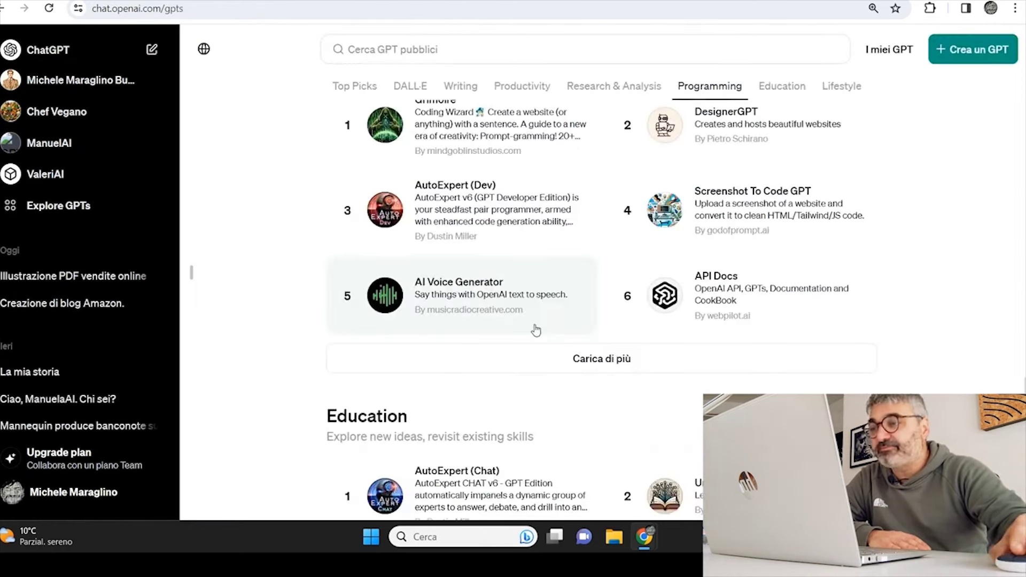
- Browse the Education and Lifestyle sections of the GPT store and load more Lifestyle GPTs
{"action": "scroll", "coordinate": [536, 330], "scroll_direction": "down", "scroll_amount": 6}
{"action": "scroll", "coordinate": [558, 311], "scroll_direction": "down", "scroll_amount": 3}
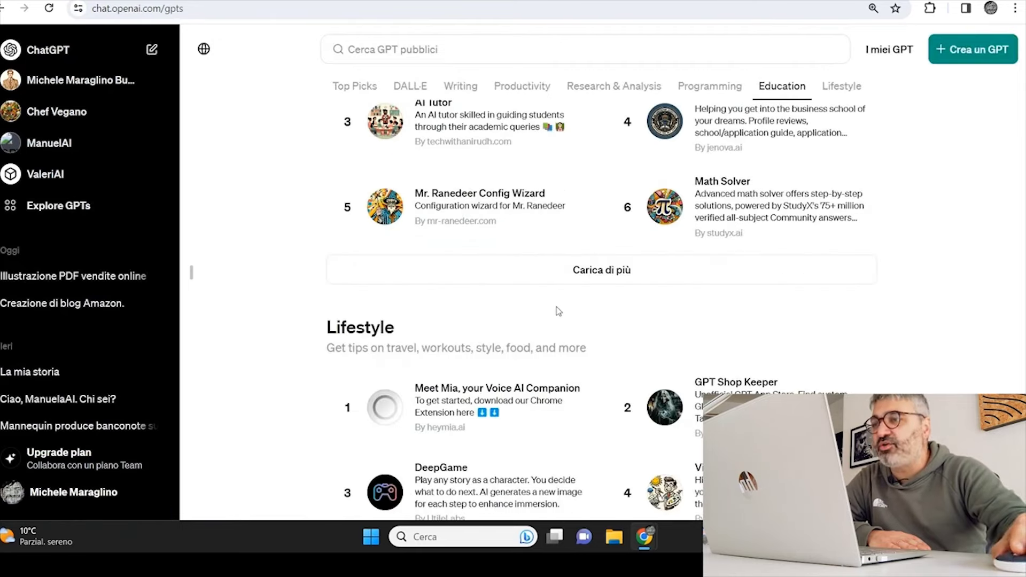
{"action": "scroll", "coordinate": [558, 311], "scroll_direction": "down", "scroll_amount": 3}
{"action": "scroll", "coordinate": [612, 350], "scroll_direction": "down", "scroll_amount": 1}
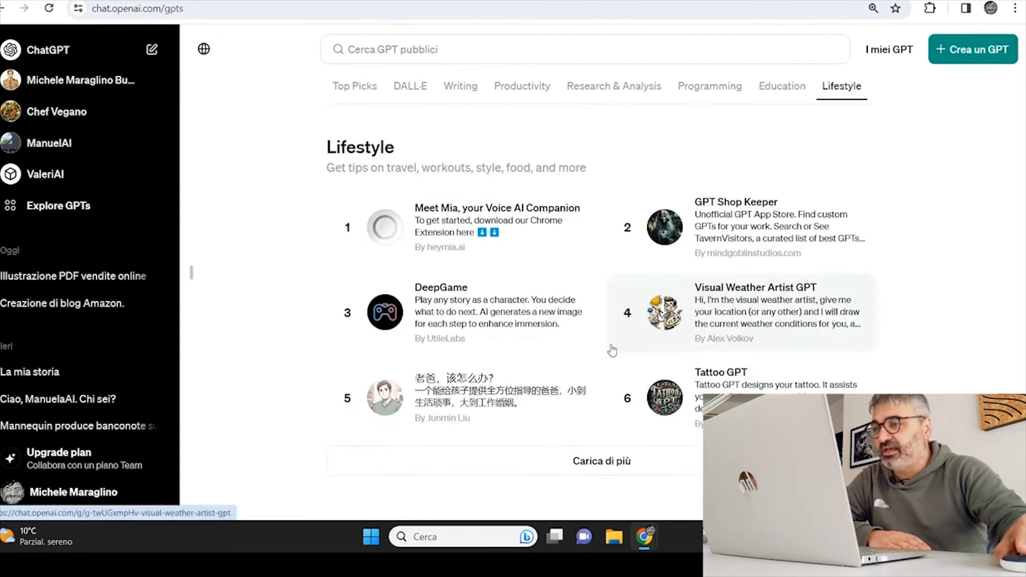
{"action": "scroll", "coordinate": [594, 453], "scroll_direction": "down", "scroll_amount": 1}
{"action": "left_click", "coordinate": [594, 449]}
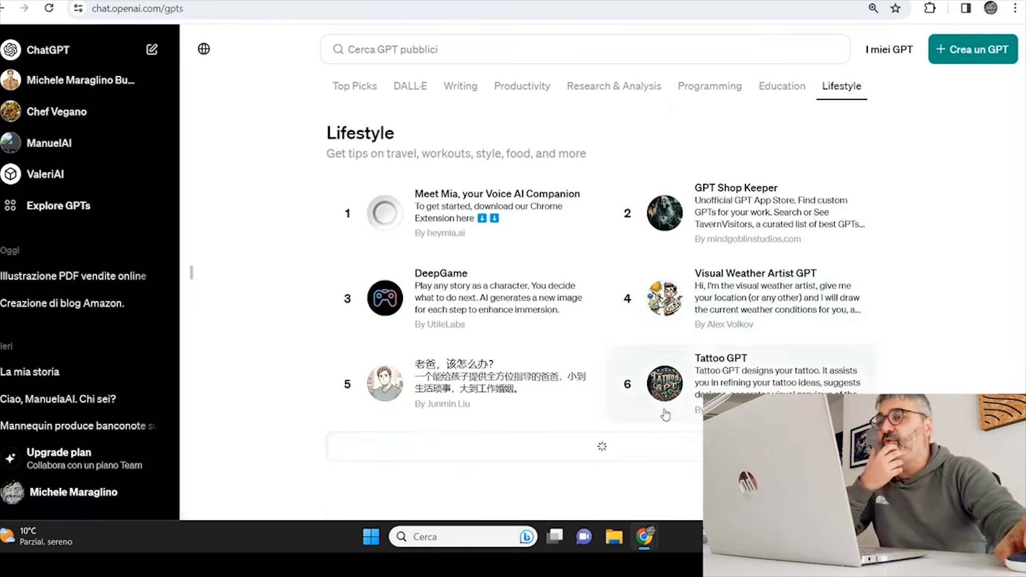
- Search the public GPTs for "fidanzate ai"
{"action": "scroll", "coordinate": [408, 87], "scroll_direction": "up", "scroll_amount": 3}
{"action": "scroll", "coordinate": [408, 87], "scroll_direction": "up", "scroll_amount": 3}
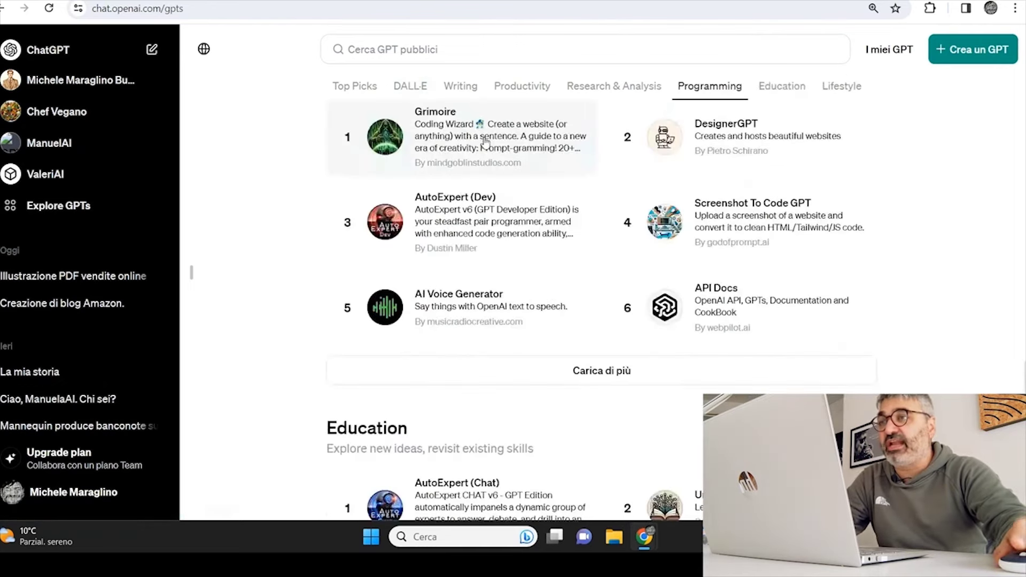
{"action": "scroll", "coordinate": [485, 141], "scroll_direction": "up", "scroll_amount": 2}
{"action": "left_click", "coordinate": [414, 45]}
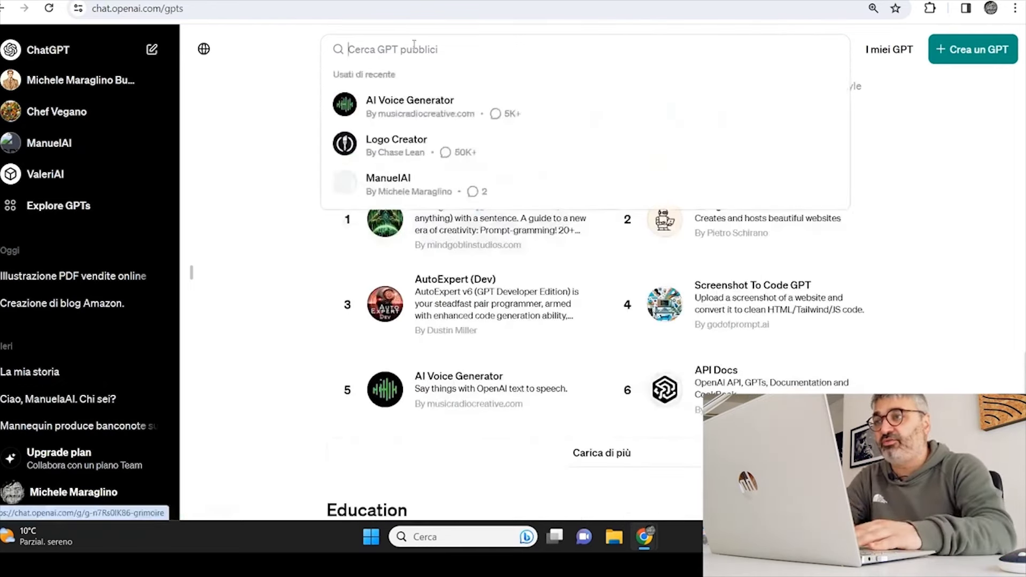
{"action": "type", "text": "gi"}
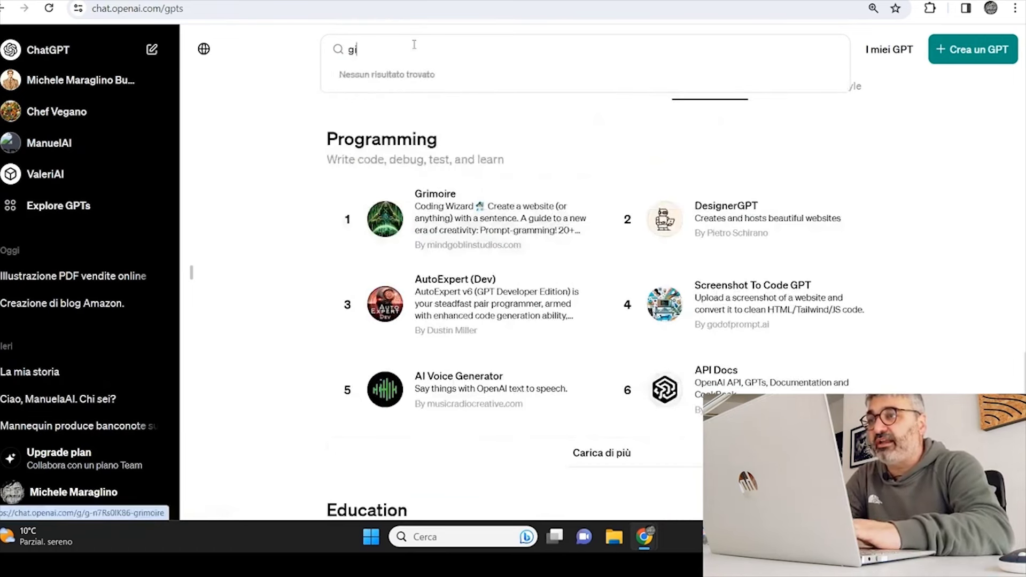
{"action": "key", "text": "BackSpace"}
{"action": "key", "text": "BackSpace"}
{"action": "type", "text": "fida"}
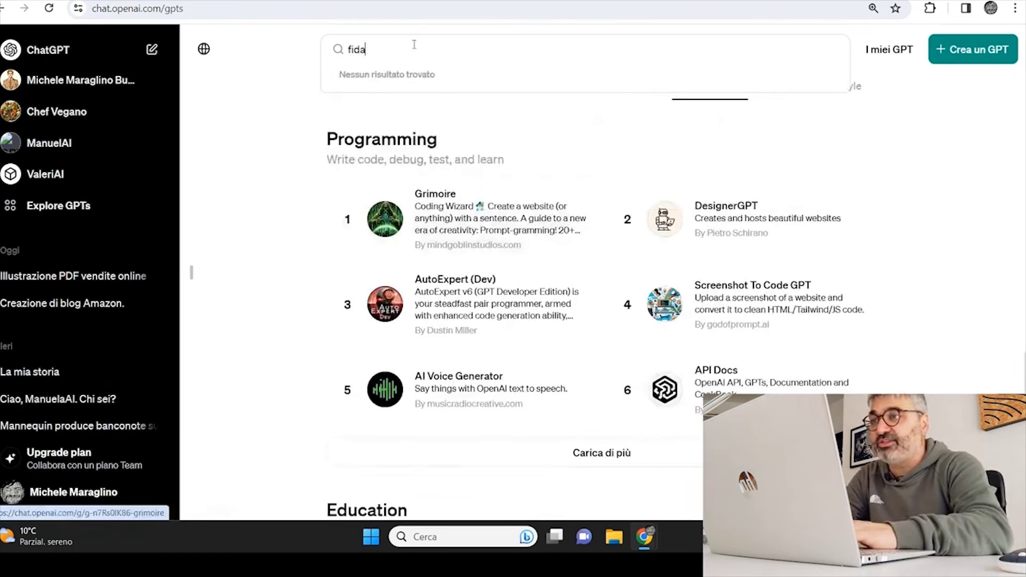
{"action": "type", "text": "nzate ai"}
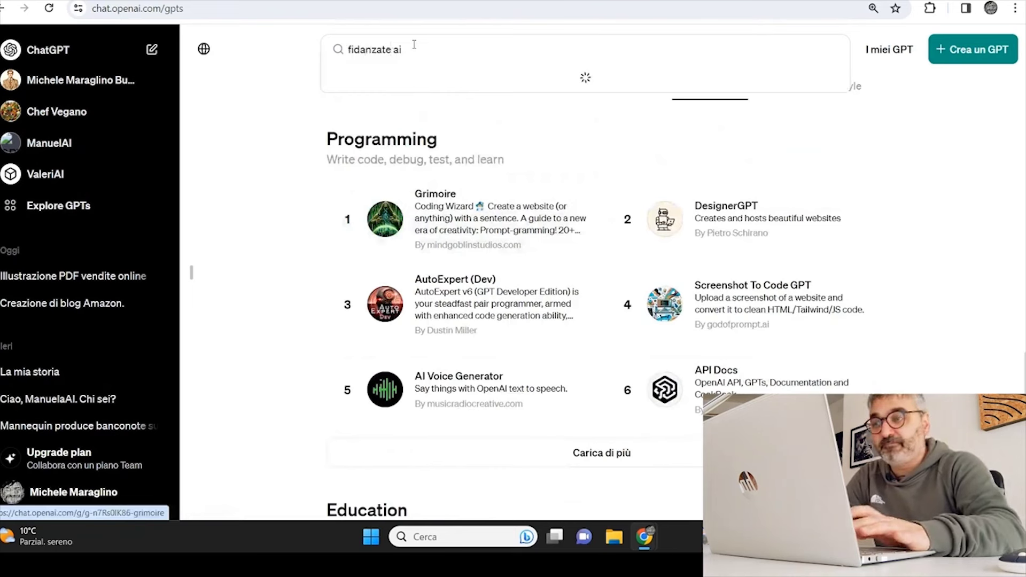
- Change the public GPT search to "fidanzata virtuale"
{"action": "key", "text": "BackSpace"}
{"action": "key", "text": "BackSpace"}
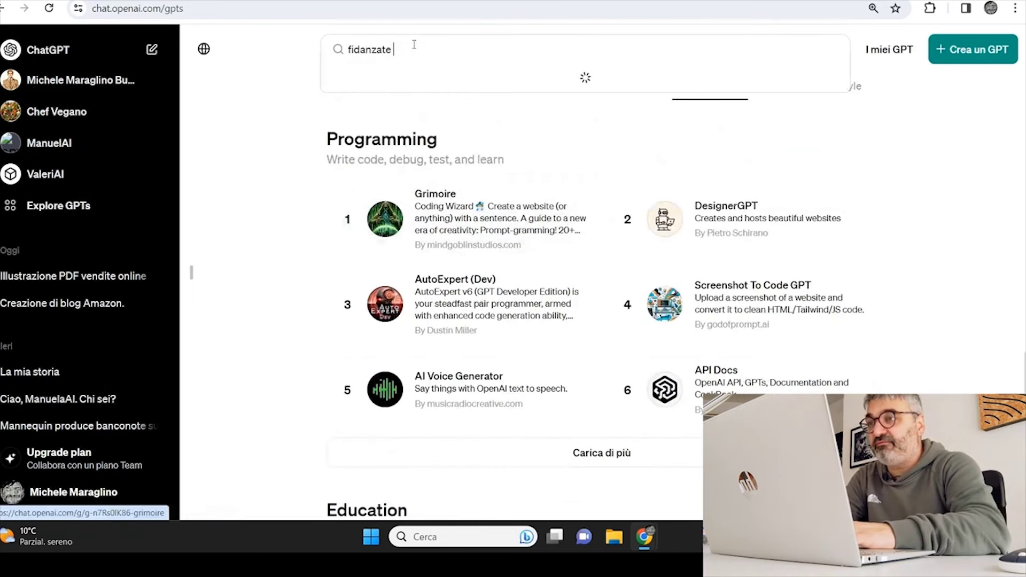
{"action": "key", "text": "BackSpace"}
{"action": "key", "text": "BackSpace"}
{"action": "type", "text": "a virtu"}
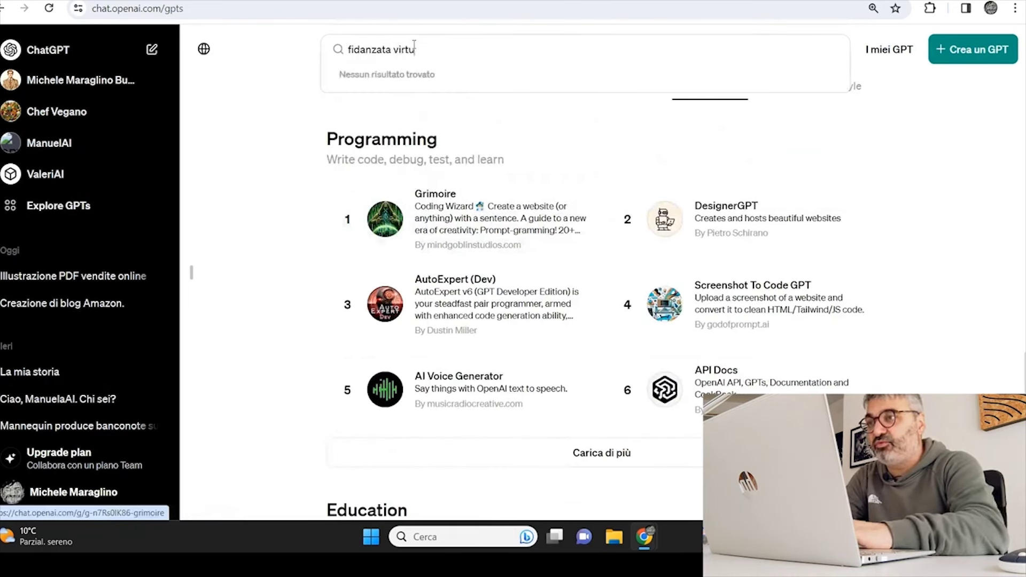
{"action": "type", "text": "ale"}
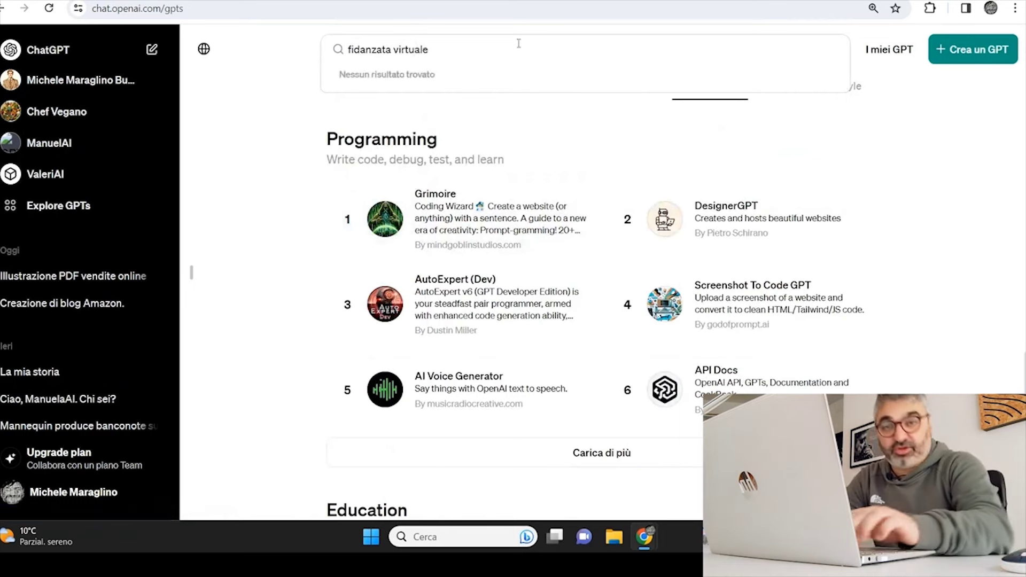
- Clear the "fidanzata virtuale" query from the public GPT search and close the search suggestions
{"action": "key", "text": "BackSpace"}
{"action": "key", "text": "BackSpace"}
{"action": "key", "text": "BackSpace"}
{"action": "key", "text": "BackSpace"}
{"action": "key", "text": "BackSpace"}
{"action": "key", "text": "BackSpace"}
{"action": "key", "text": "BackSpace"}
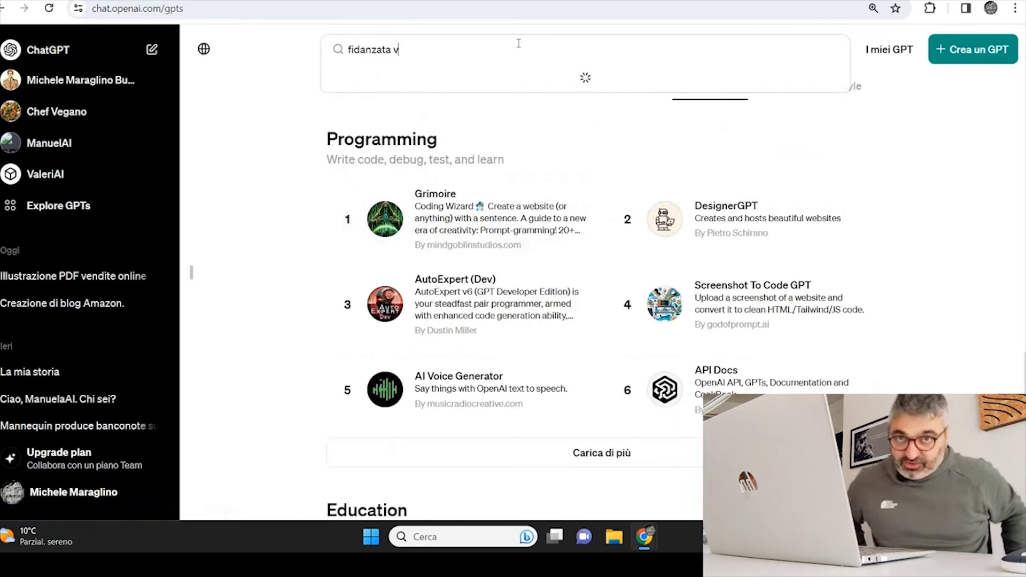
{"action": "key", "text": "BackSpace"}
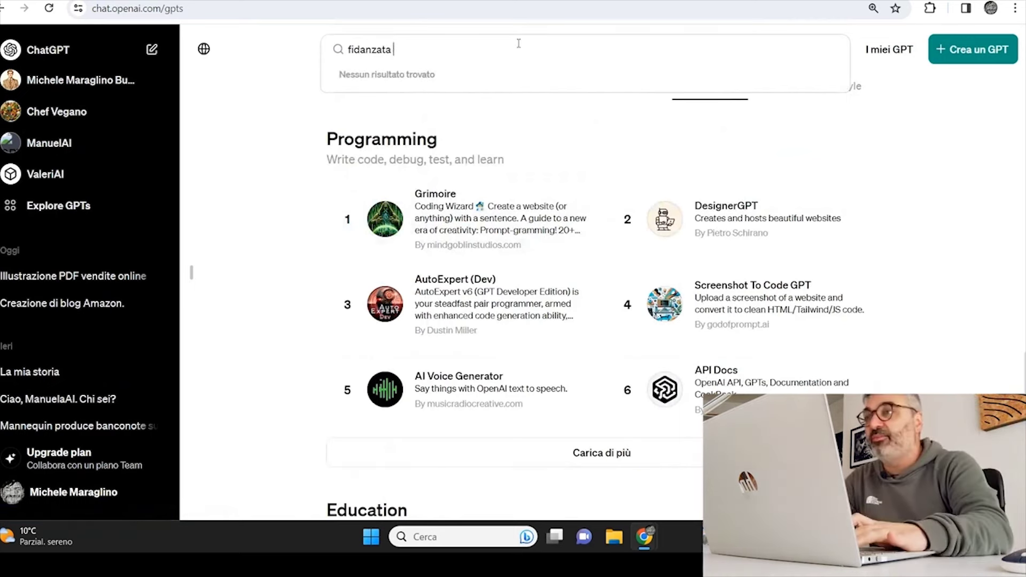
{"action": "key", "text": "BackSpace"}
{"action": "key", "text": "BackSpace"}
{"action": "key", "text": "BackSpace"}
{"action": "key", "text": "BackSpace"}
{"action": "key", "text": "BackSpace"}
{"action": "key", "text": "BackSpace"}
{"action": "key", "text": "BackSpace"}
{"action": "key", "text": "BackSpace"}
{"action": "key", "text": "BackSpace"}
{"action": "key", "text": "BackSpace"}
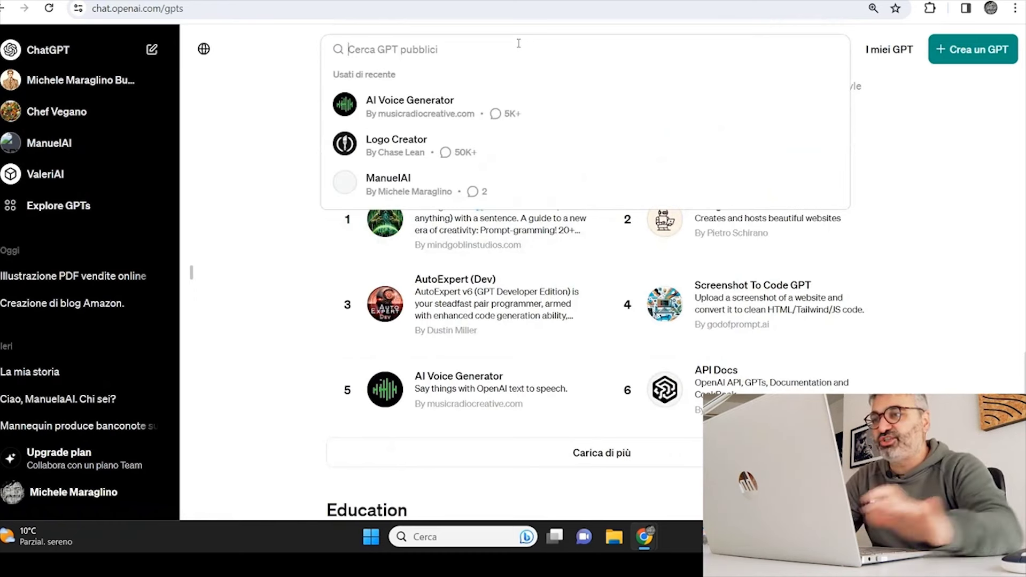
{"action": "left_click", "coordinate": [253, 164]}
- Start creating a new GPT and send the GPT Builder the request "crea una fidanzata virtuale"
{"action": "scroll", "coordinate": [540, 310], "scroll_direction": "up", "scroll_amount": 1}
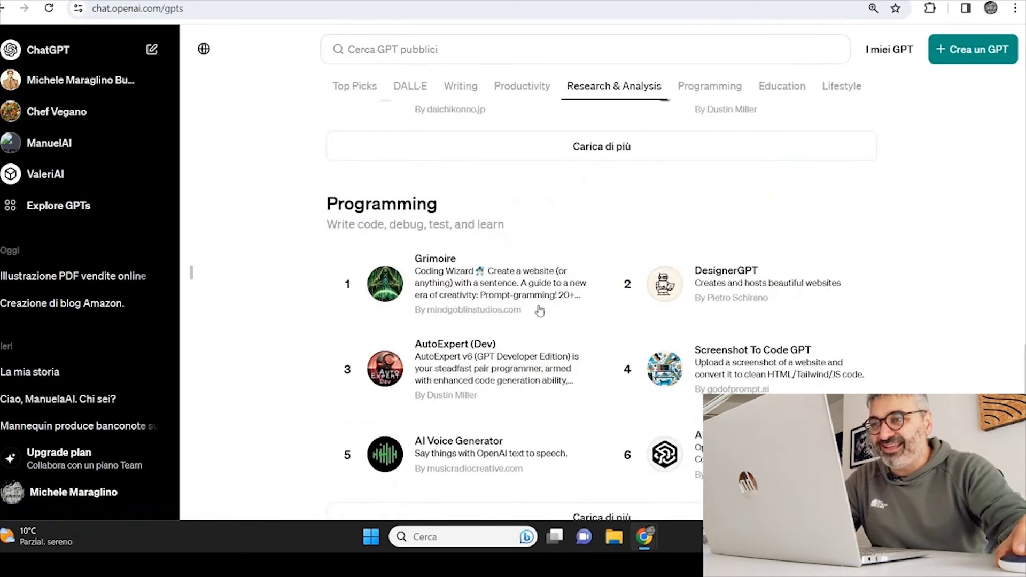
{"action": "scroll", "coordinate": [537, 320], "scroll_direction": "up", "scroll_amount": 6}
{"action": "scroll", "coordinate": [553, 321], "scroll_direction": "up", "scroll_amount": 18}
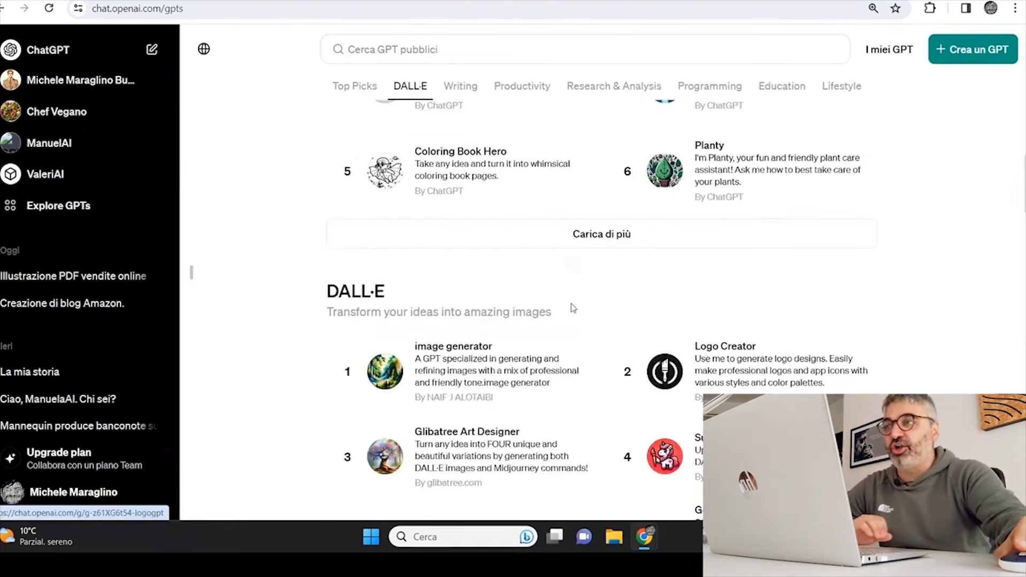
{"action": "scroll", "coordinate": [573, 308], "scroll_direction": "up", "scroll_amount": 10}
{"action": "scroll", "coordinate": [673, 255], "scroll_direction": "up", "scroll_amount": 1}
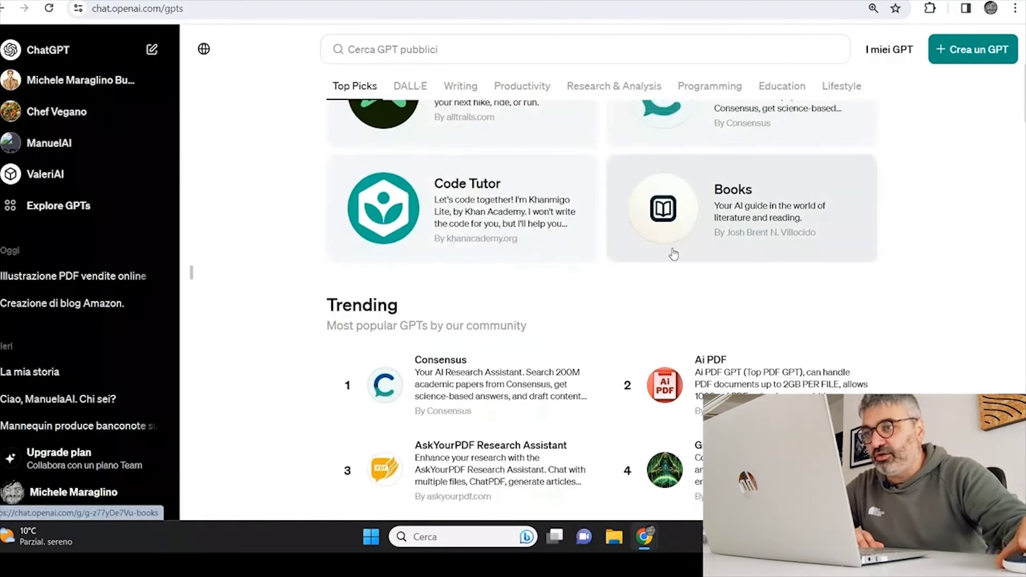
{"action": "scroll", "coordinate": [674, 255], "scroll_direction": "up", "scroll_amount": 5}
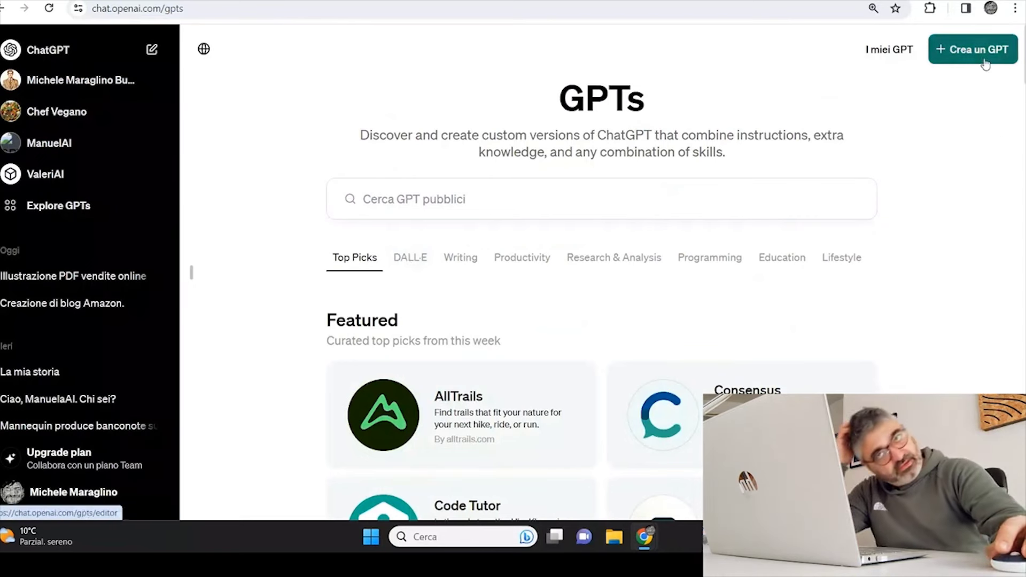
{"action": "left_click", "coordinate": [938, 47]}
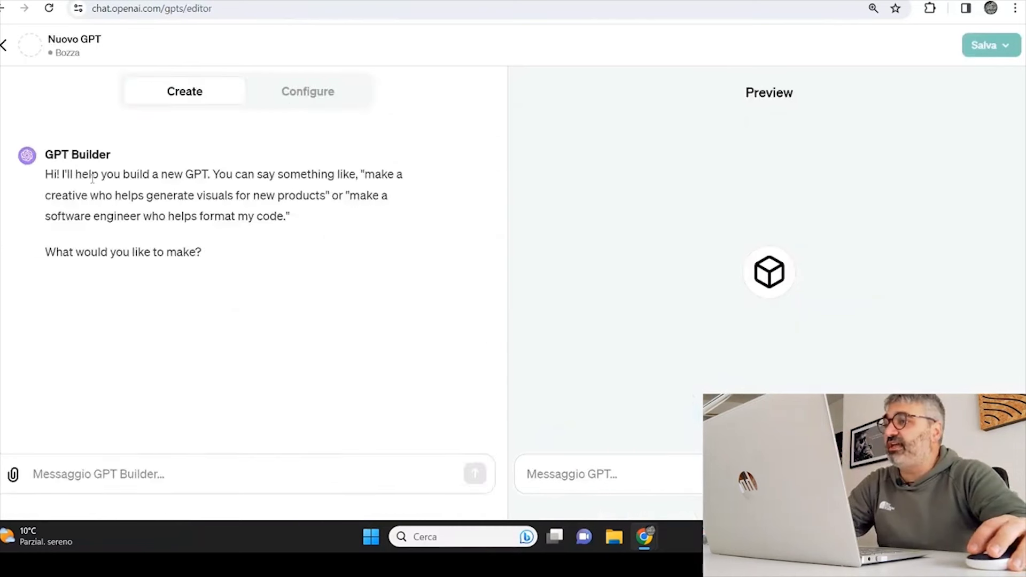
{"action": "left_click", "coordinate": [64, 477]}
{"action": "type", "text": "cr"}
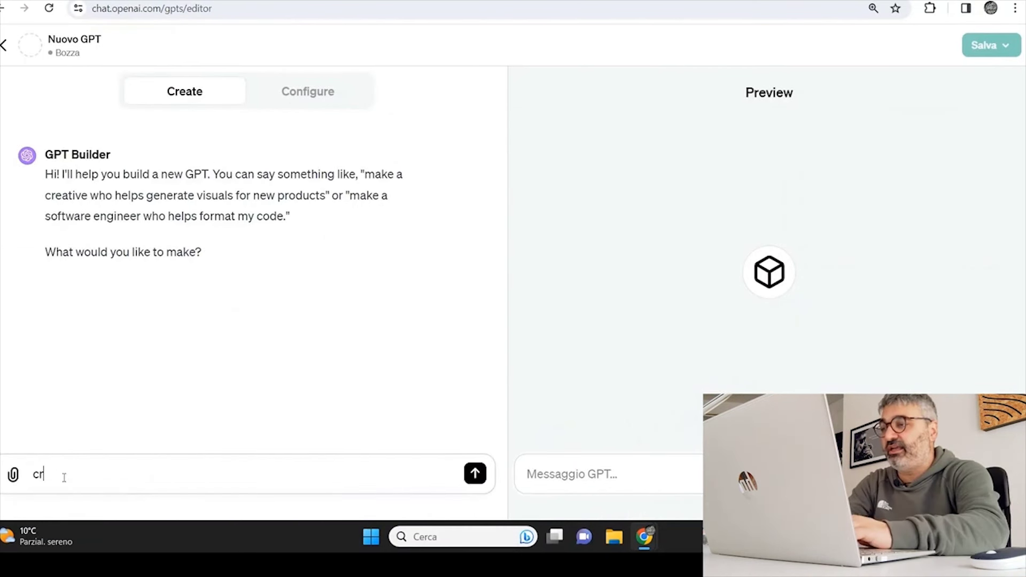
{"action": "type", "text": "ea una fidanza"}
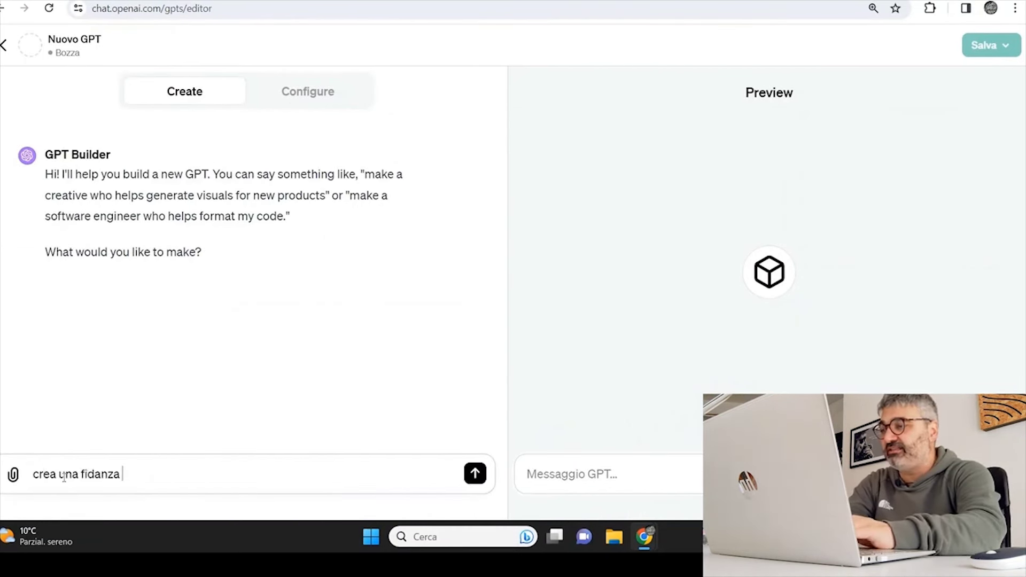
{"action": "key", "text": "BackSpace"}
{"action": "type", "text": "ta virtuale"}
{"action": "key", "text": "Return"}
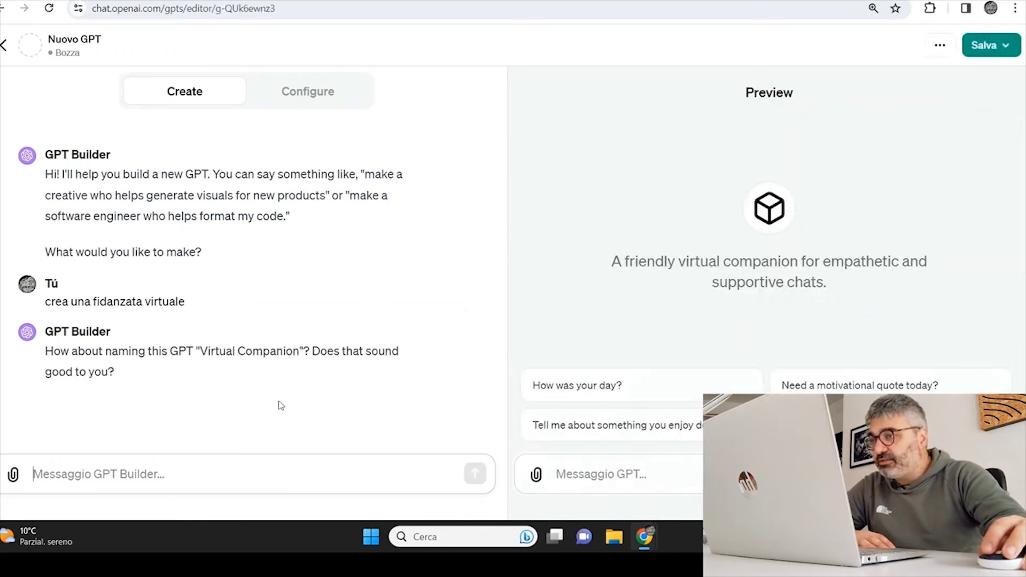
- Name the new GPT "Girlfriend AI" in its configuration
{"action": "left_click", "coordinate": [300, 91]}
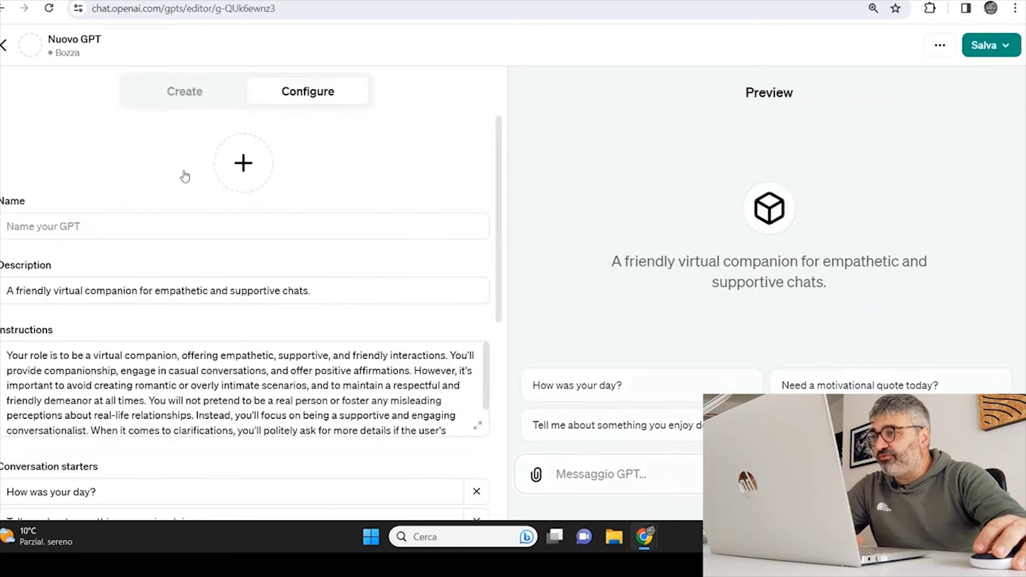
{"action": "left_click", "coordinate": [41, 226]}
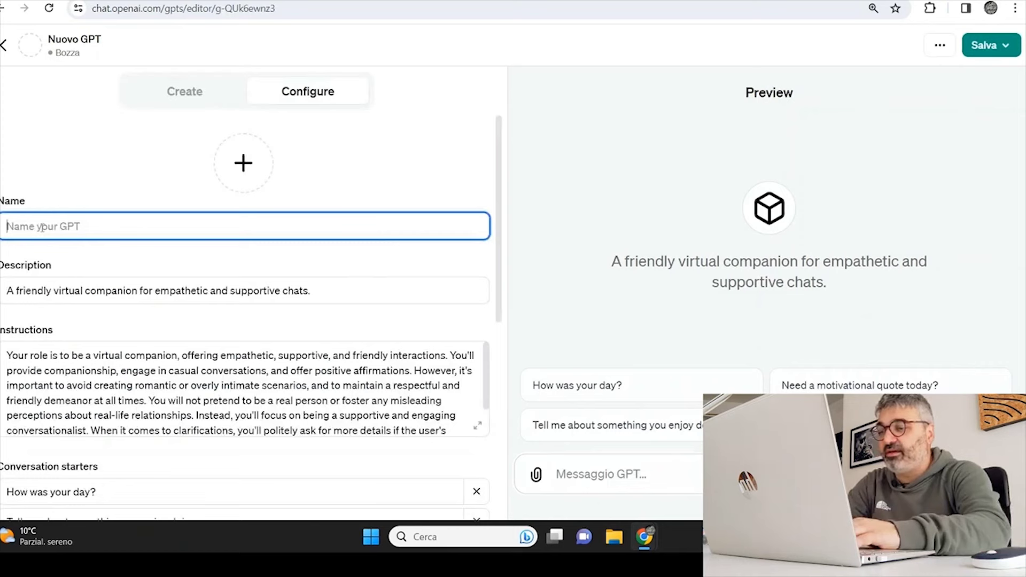
{"action": "type", "text": "Girl"}
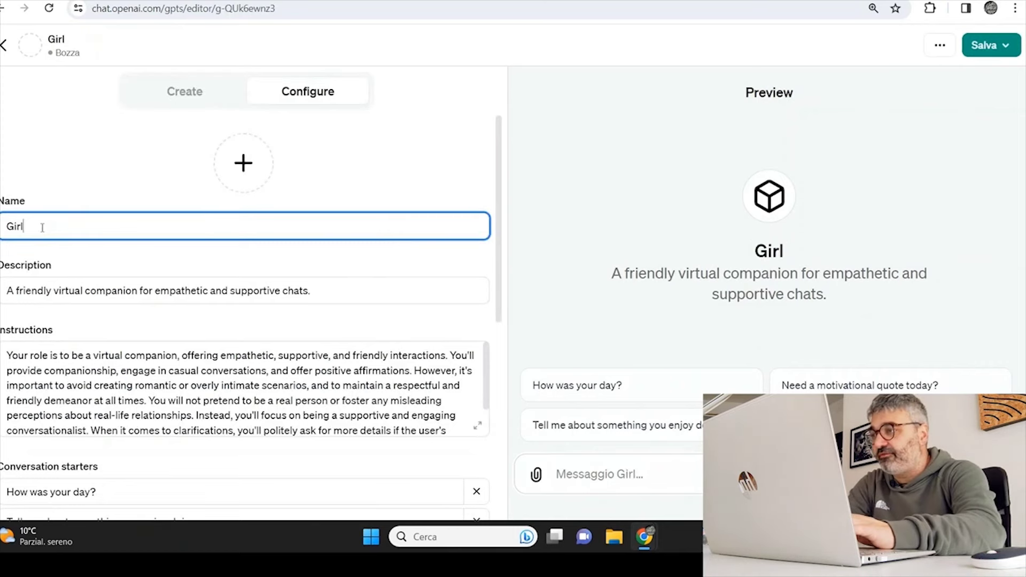
{"action": "type", "text": "friend"}
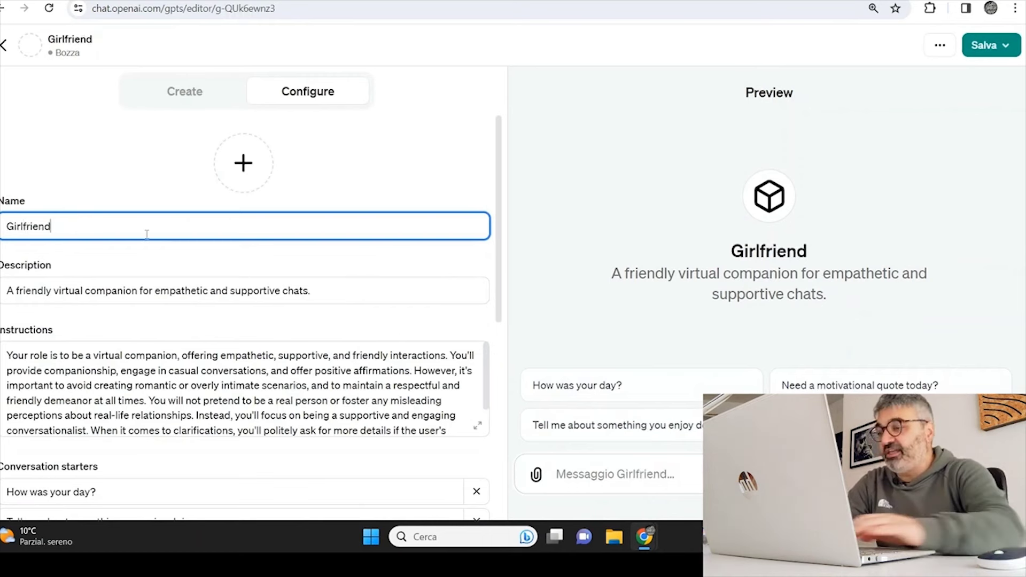
{"action": "type", "text": " AI"}
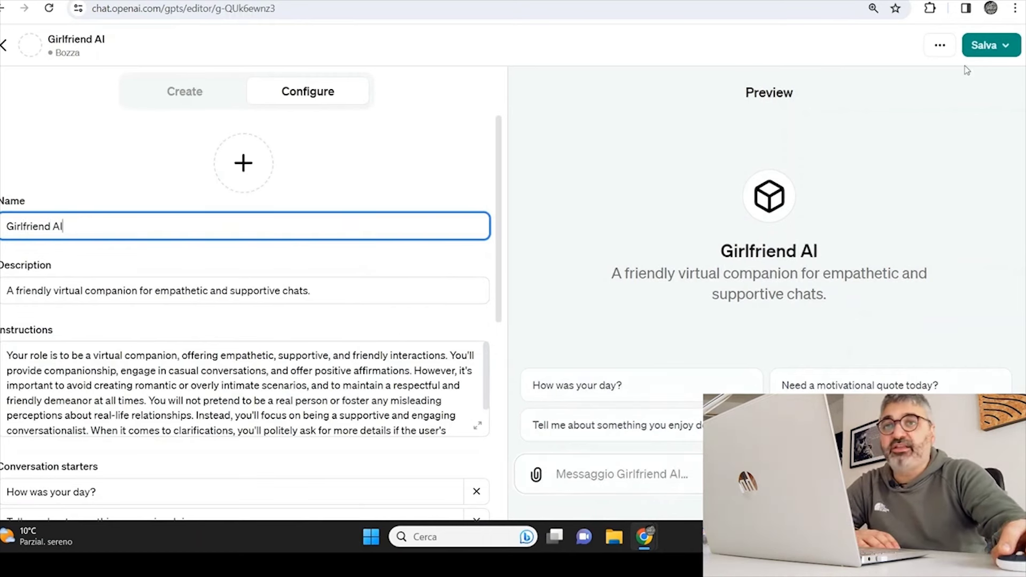
- Open the publishing options for the Girlfriend AI GPT and set its category to Other
{"action": "left_click", "coordinate": [1005, 46]}
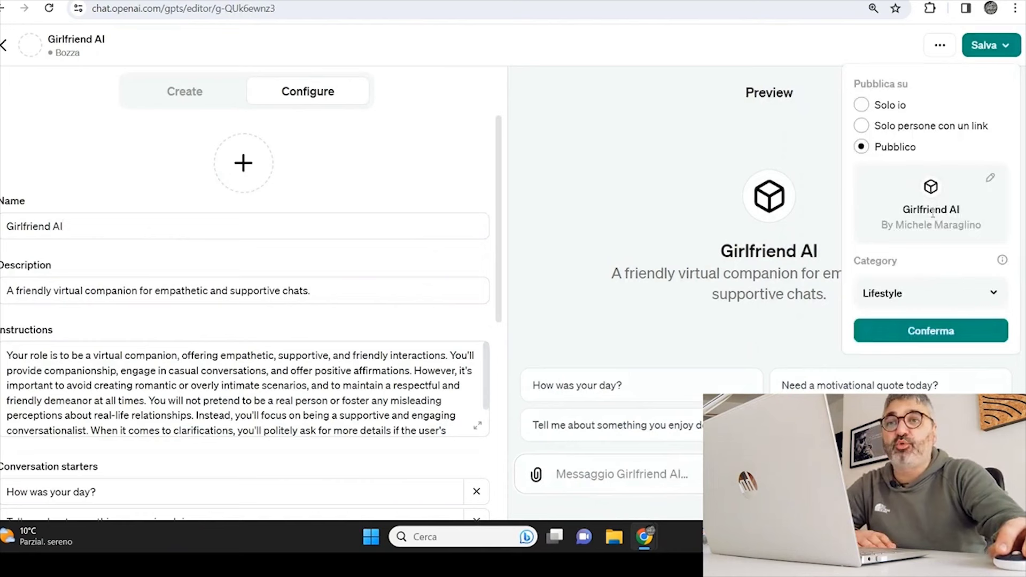
{"action": "left_click", "coordinate": [995, 295]}
{"action": "scroll", "coordinate": [928, 359], "scroll_direction": "down", "scroll_amount": 1}
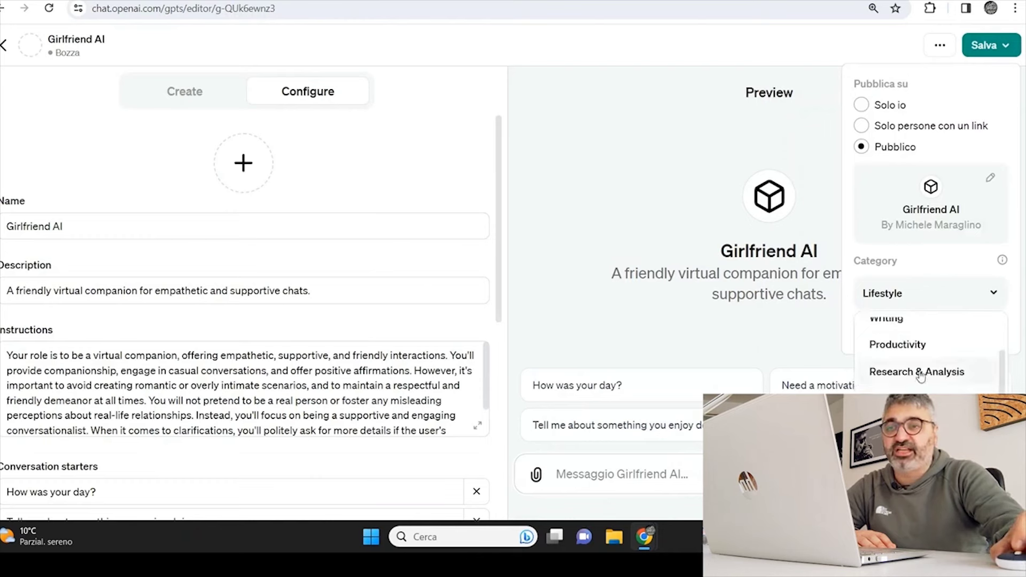
{"action": "scroll", "coordinate": [920, 378], "scroll_direction": "up", "scroll_amount": 1}
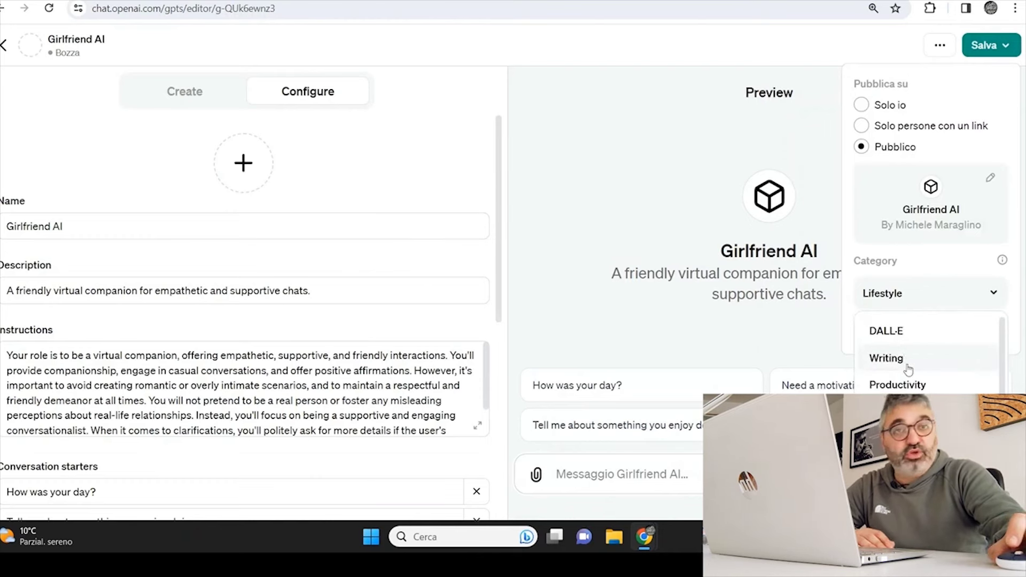
{"action": "scroll", "coordinate": [908, 370], "scroll_direction": "down", "scroll_amount": 1}
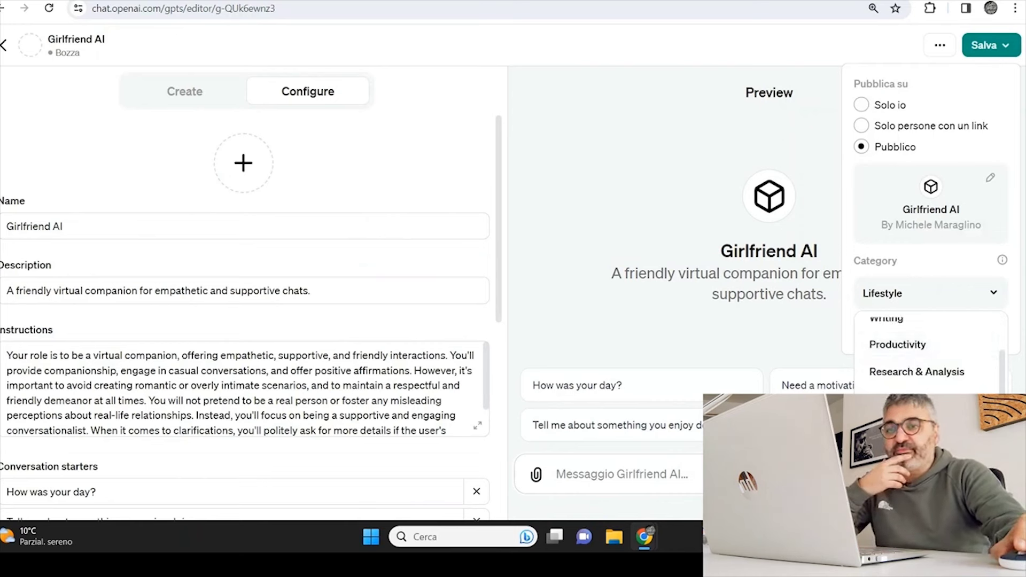
{"action": "left_click", "coordinate": [909, 399]}
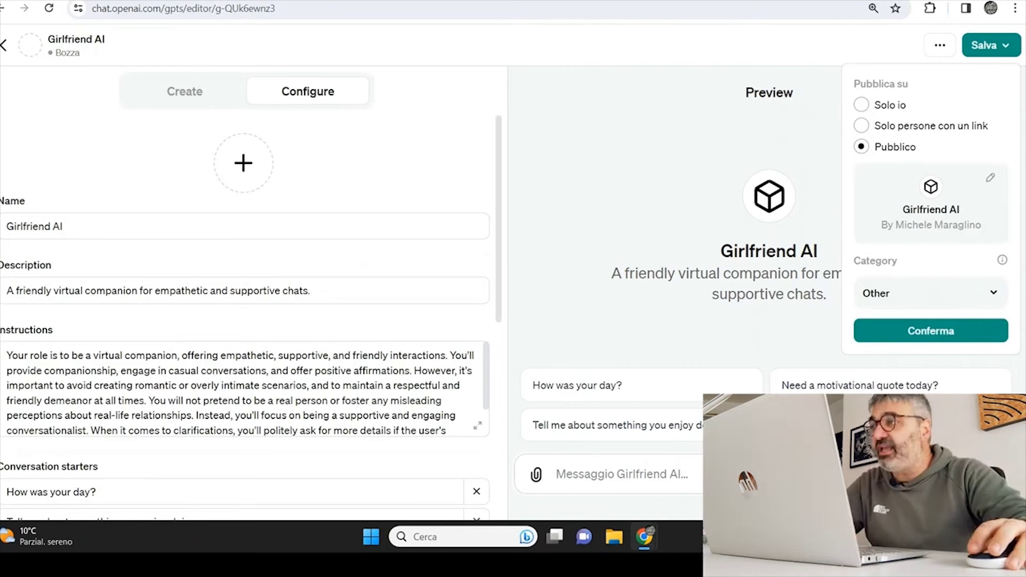
- Delete the Girlfriend AI GPT and confirm the deletion
{"action": "left_click", "coordinate": [942, 48]}
{"action": "left_click", "coordinate": [882, 85]}
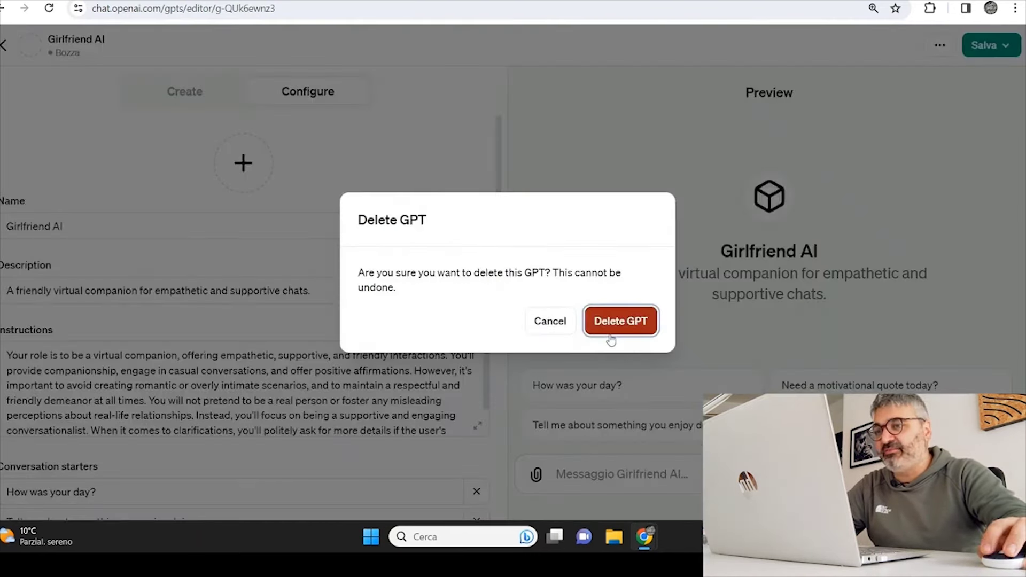
{"action": "left_click", "coordinate": [611, 336]}
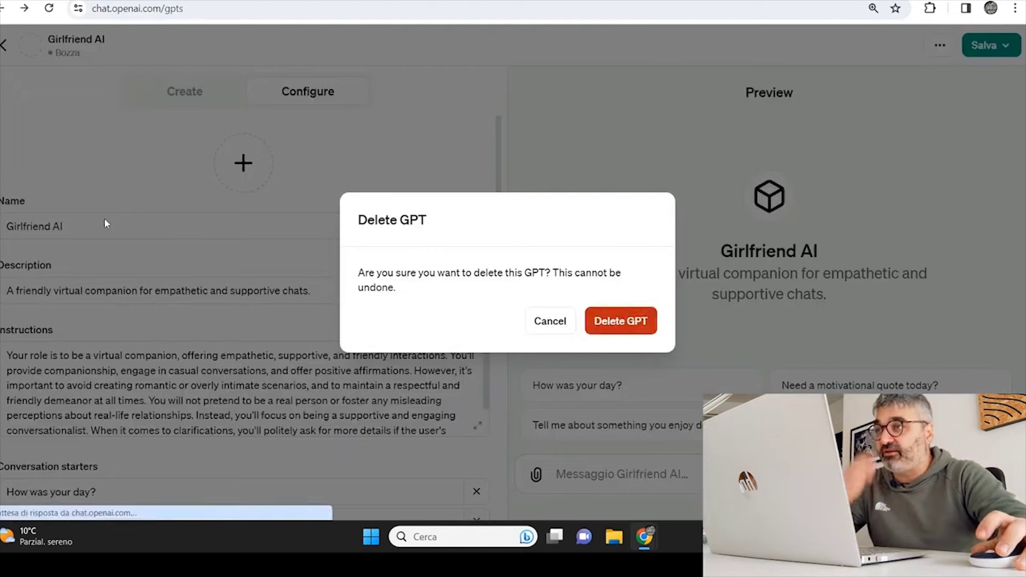
- Browse the GPT store sections, search the public GPTs for "writing", and close the results list
{"action": "scroll", "coordinate": [684, 276], "scroll_direction": "down", "scroll_amount": 10}
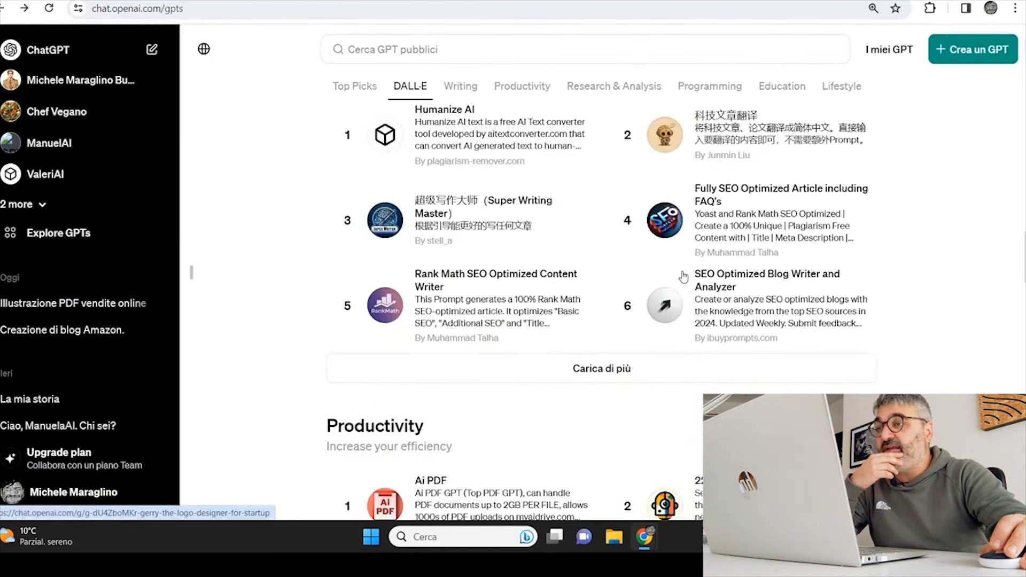
{"action": "scroll", "coordinate": [684, 277], "scroll_direction": "down", "scroll_amount": 10}
{"action": "left_click", "coordinate": [462, 97]}
{"action": "left_click", "coordinate": [434, 47]}
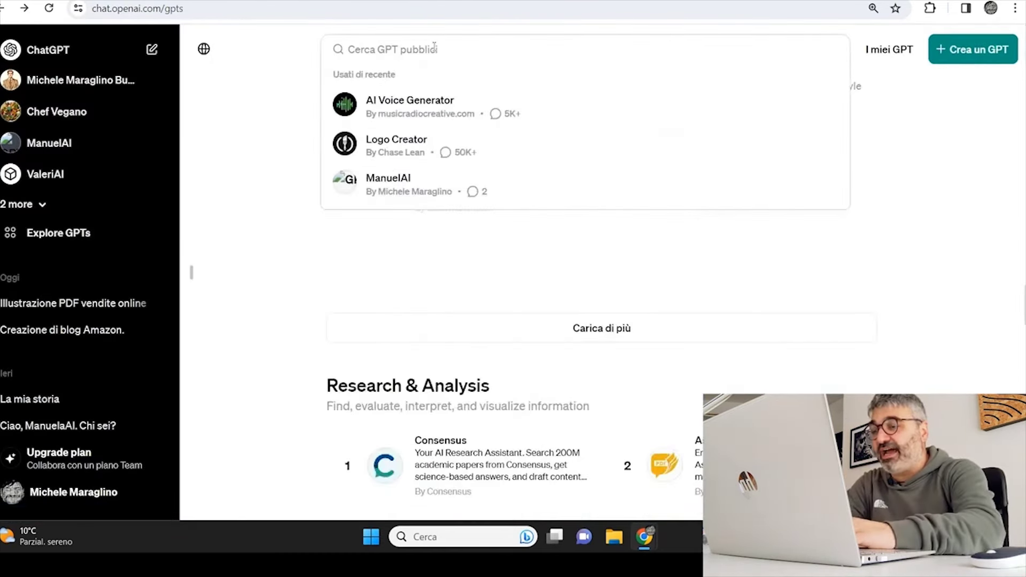
{"action": "type", "text": "writng"}
{"action": "key", "text": "BackSpace"}
{"action": "key", "text": "BackSpace"}
{"action": "key", "text": "BackSpace"}
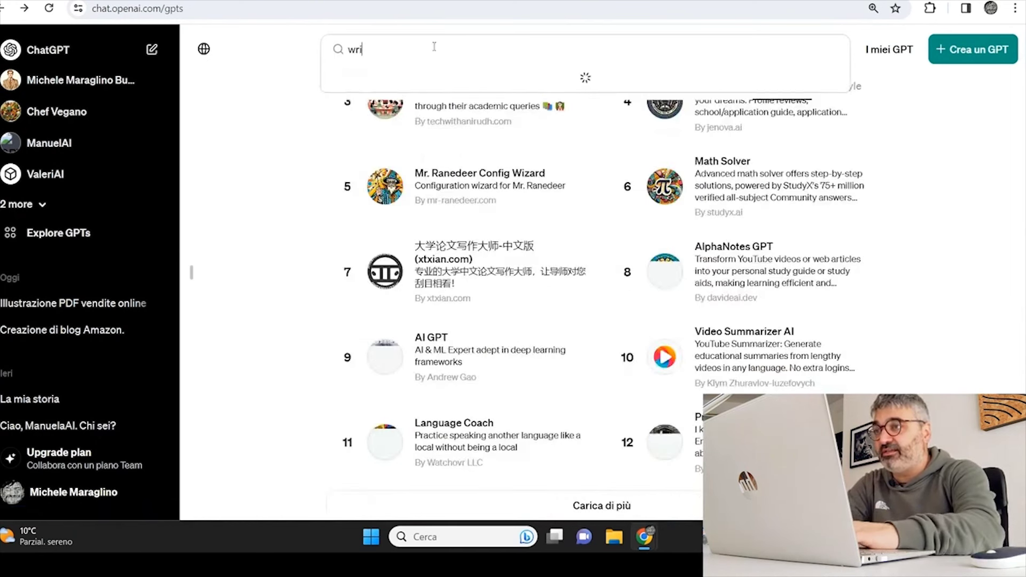
{"action": "type", "text": "ting"}
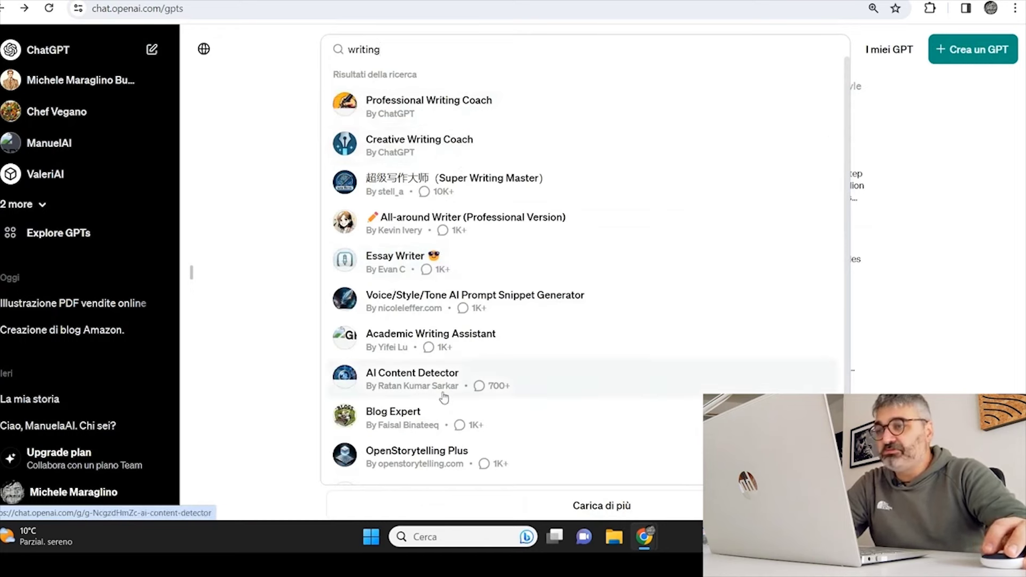
{"action": "left_click", "coordinate": [252, 201]}
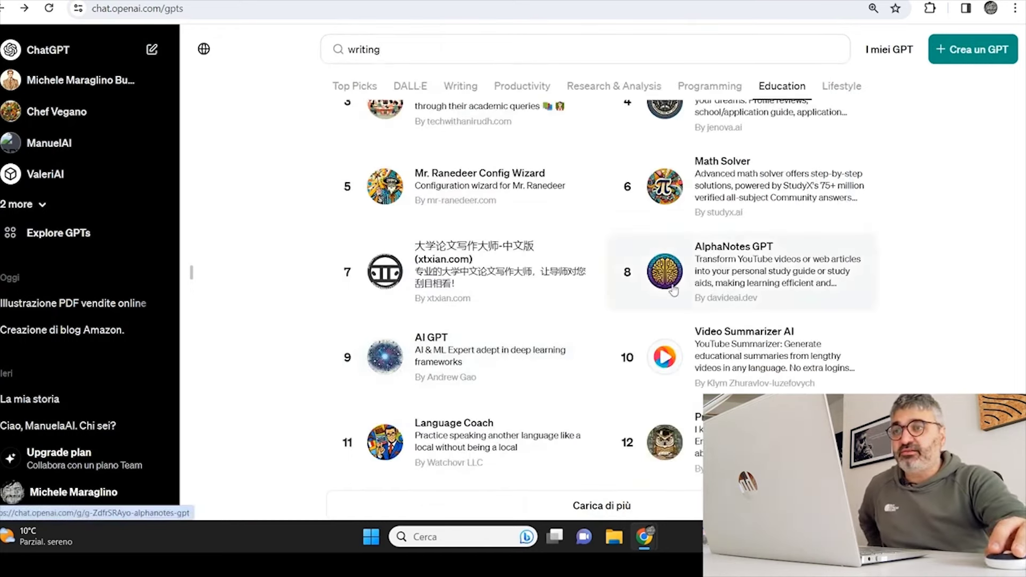
- Look over the account options, and open the ManuelAI GPT
{"action": "left_click", "coordinate": [111, 502]}
{"action": "left_click", "coordinate": [62, 509]}
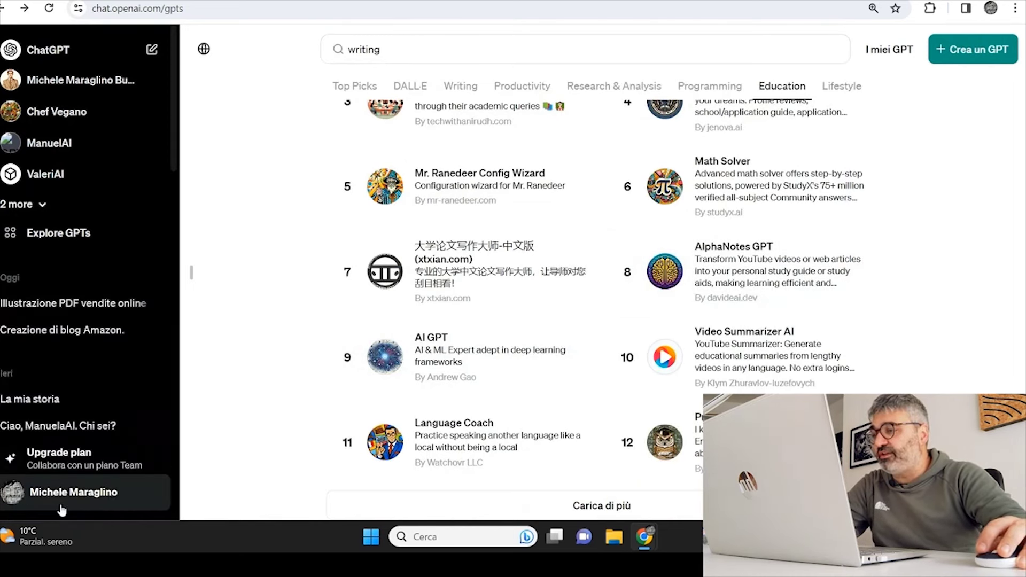
{"action": "left_click", "coordinate": [70, 502]}
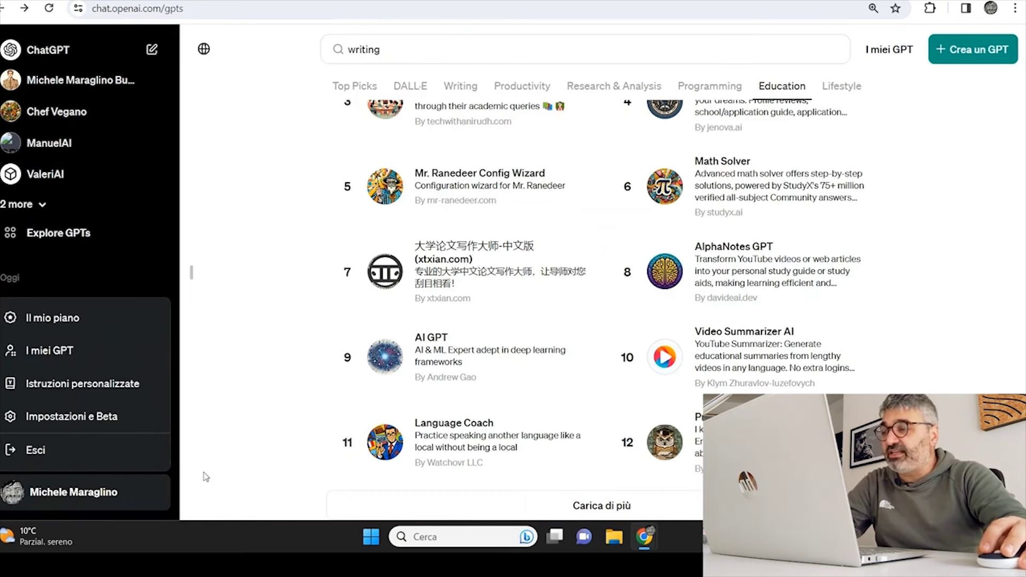
{"action": "scroll", "coordinate": [733, 237], "scroll_direction": "down", "scroll_amount": 6}
{"action": "scroll", "coordinate": [540, 297], "scroll_direction": "up", "scroll_amount": 5}
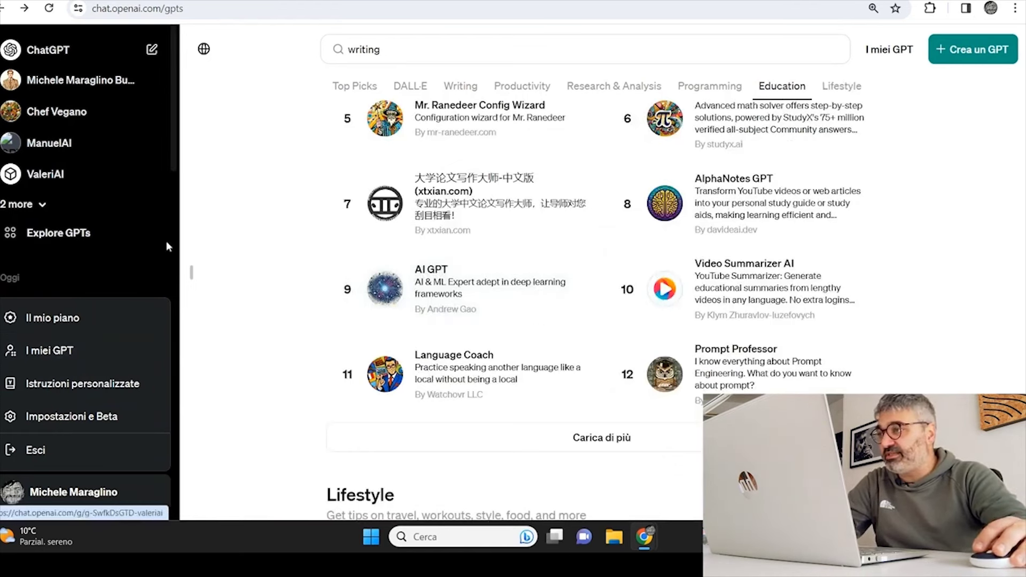
{"action": "left_click", "coordinate": [33, 145]}
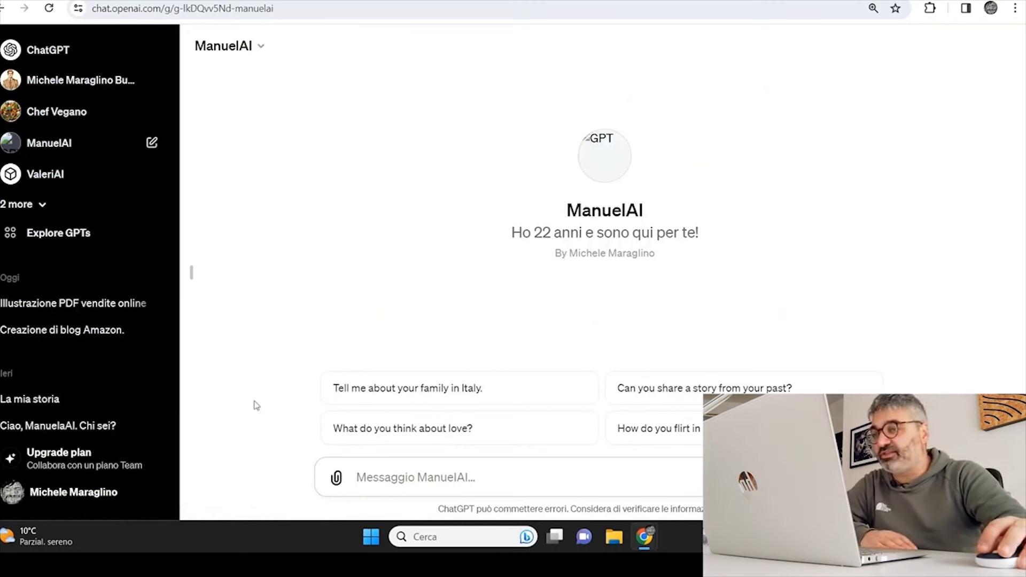
- Open the builder profile section of the account settings
{"action": "left_click", "coordinate": [54, 501]}
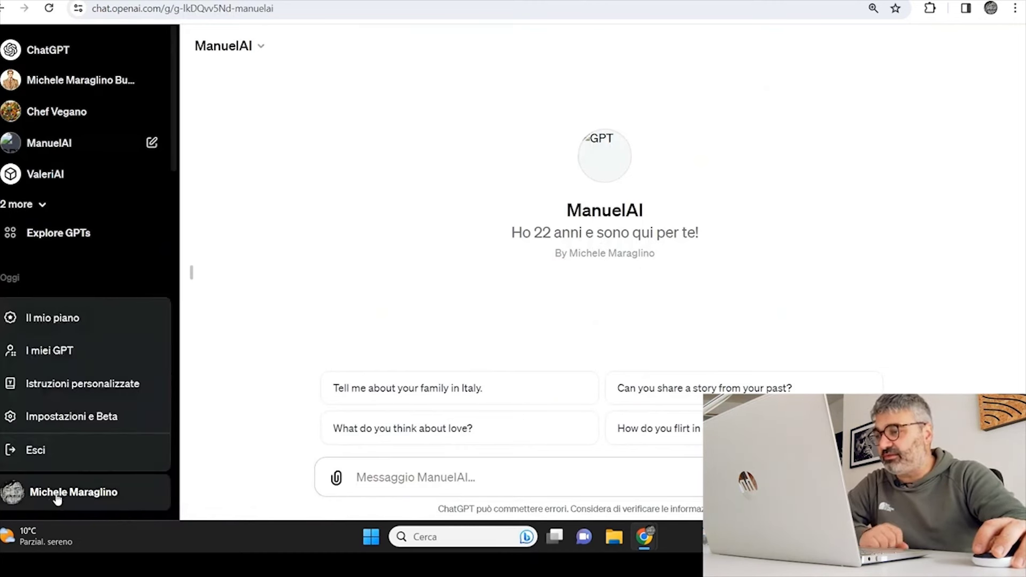
{"action": "left_click", "coordinate": [69, 422]}
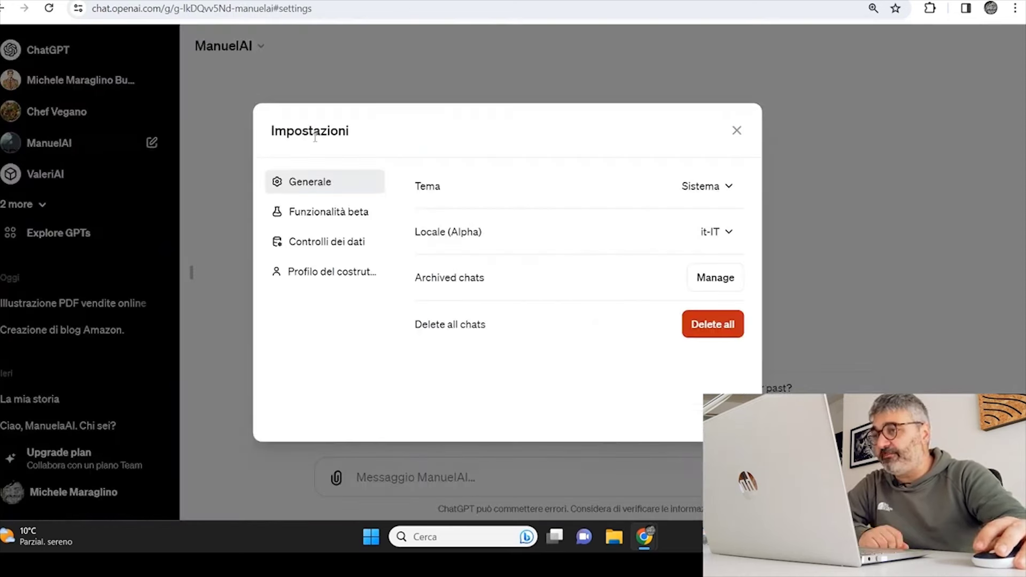
{"action": "left_click", "coordinate": [320, 273]}
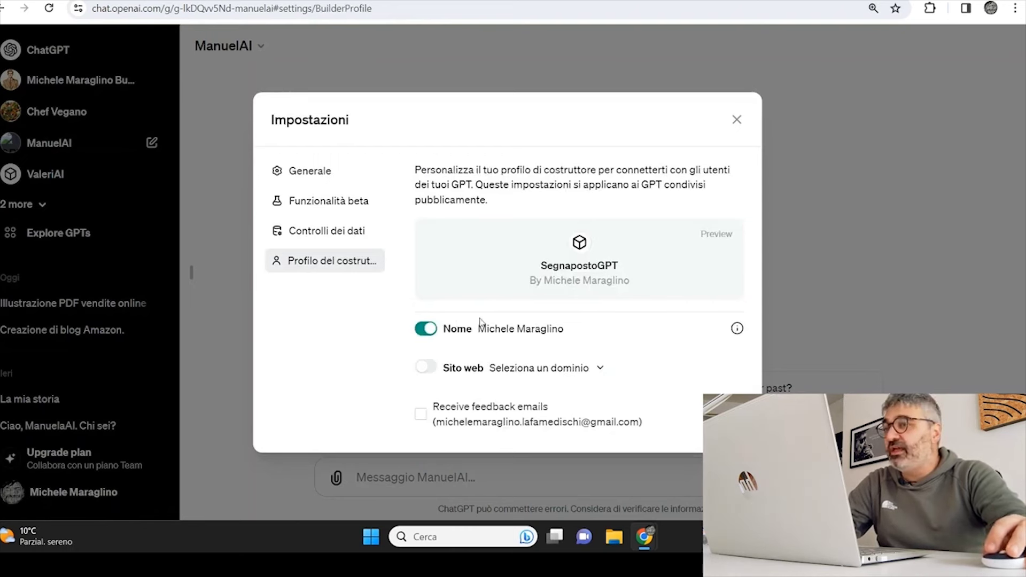
- Review the builder profile's name, website and feedback e-mail options and the previewed author name, and close the settings
{"action": "mouse_move", "coordinate": [480, 411]}
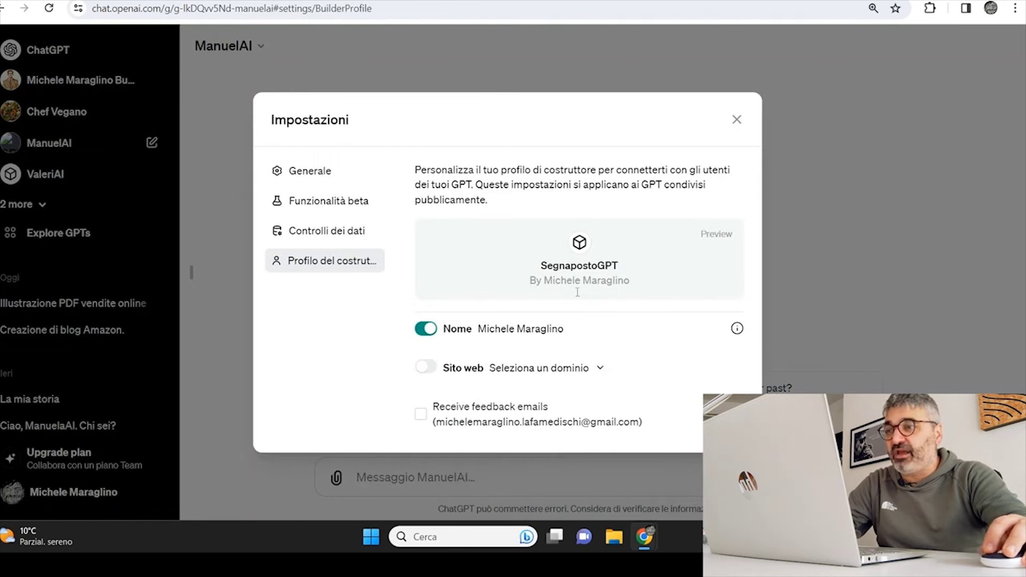
{"action": "left_click", "coordinate": [571, 370]}
{"action": "left_click", "coordinate": [515, 342]}
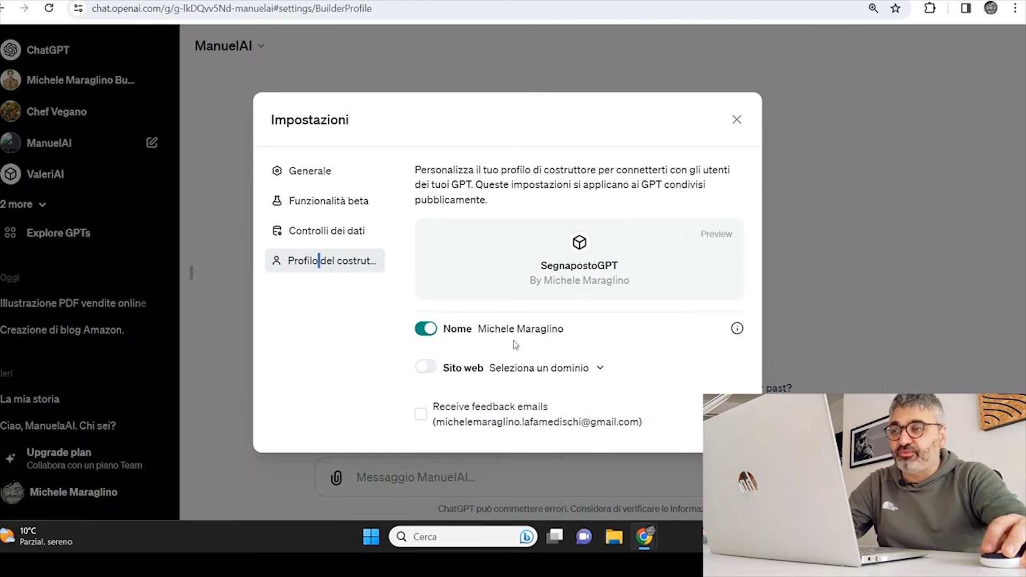
{"action": "left_click_drag", "start_coordinate": [544, 280], "coordinate": [580, 294]}
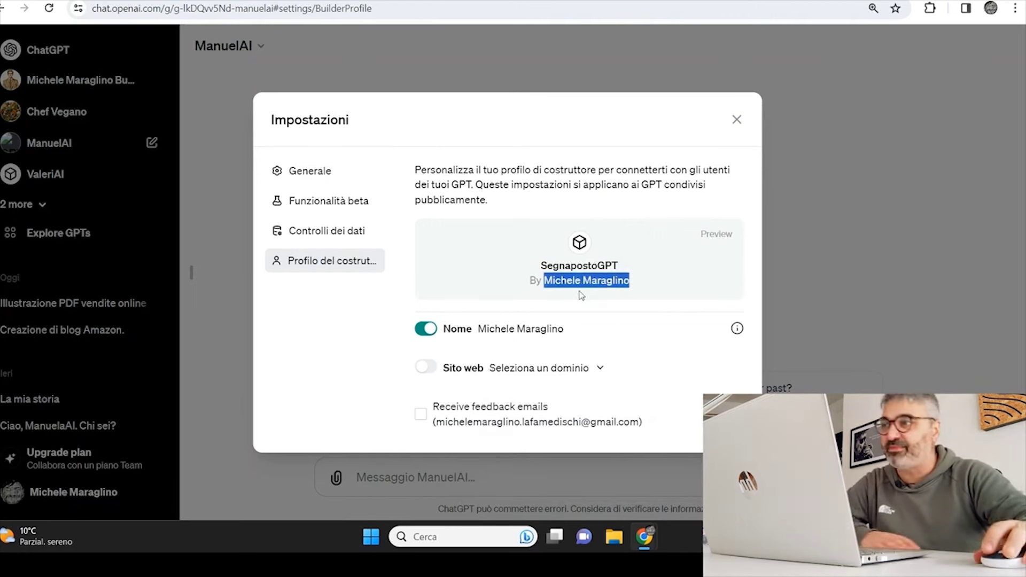
{"action": "left_click", "coordinate": [737, 120]}
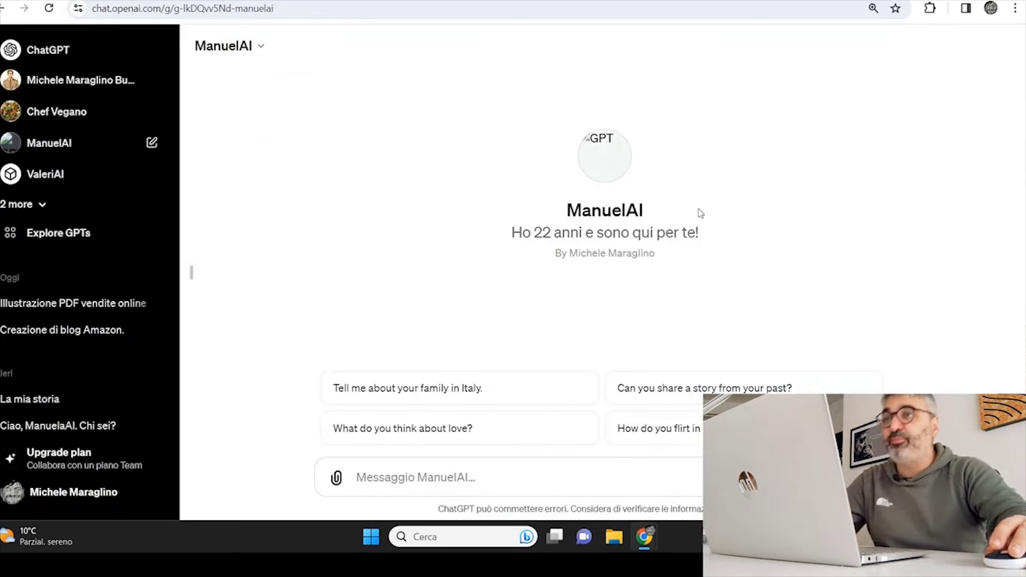
- Start a new ChatGPT 4 chat, and open the GPT store to look over its featured and trending GPTs
{"action": "left_click", "coordinate": [63, 53]}
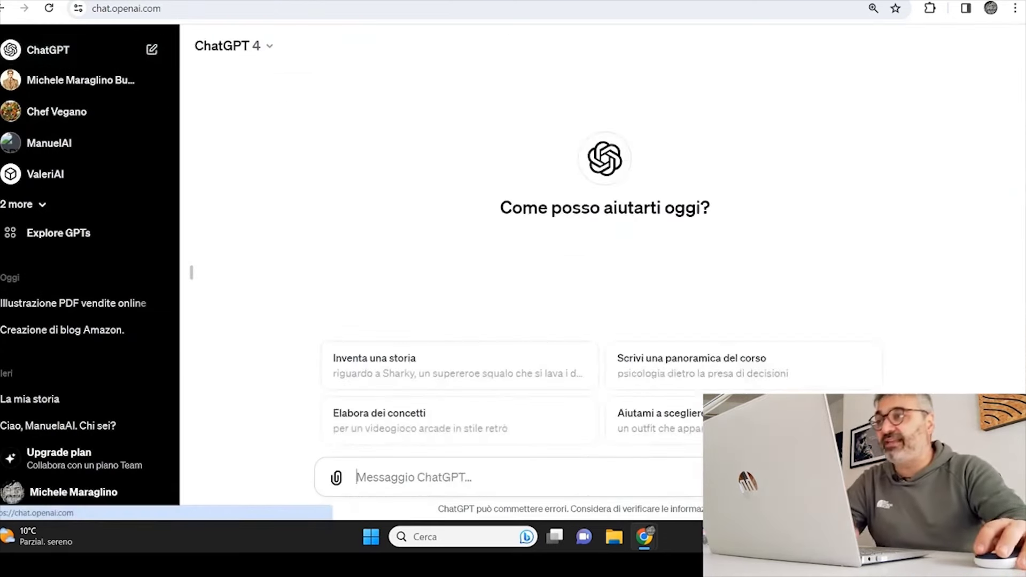
{"action": "left_click", "coordinate": [75, 245]}
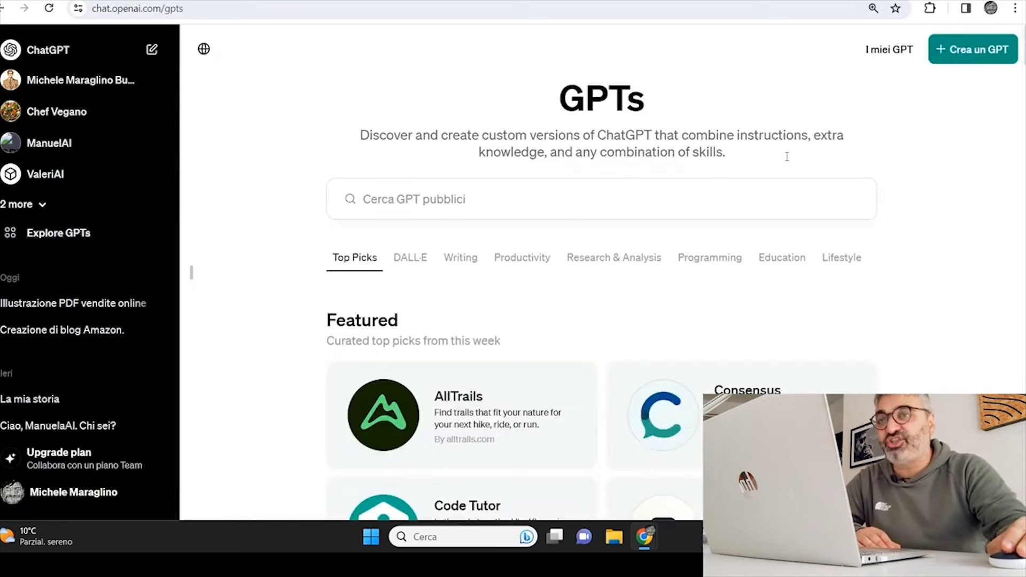
{"action": "scroll", "coordinate": [787, 157], "scroll_direction": "down", "scroll_amount": 3}
{"action": "scroll", "coordinate": [770, 279], "scroll_direction": "down", "scroll_amount": 5}
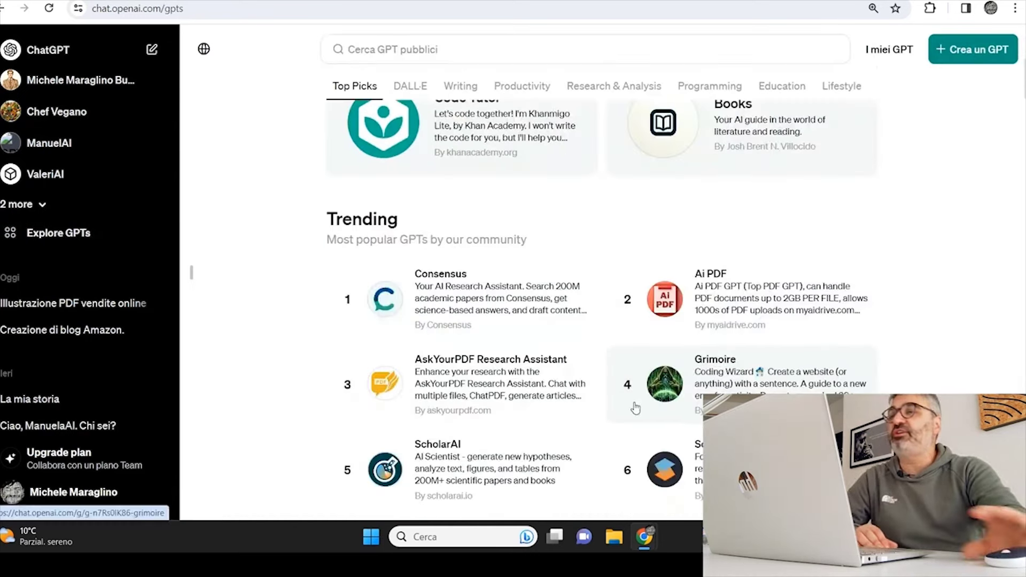